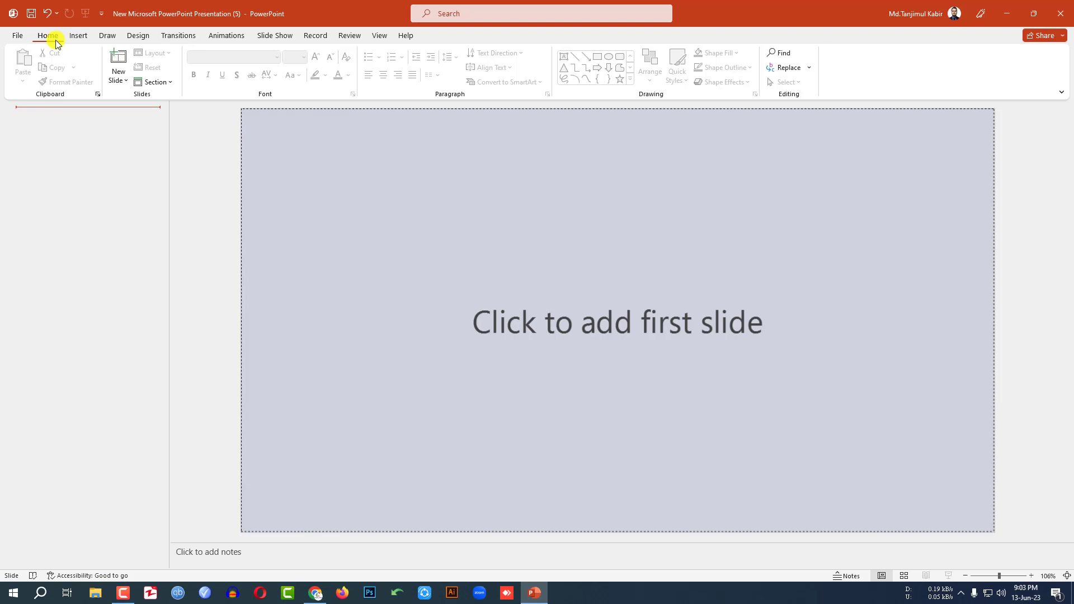
# Step: Add a Blank-layout slide as slide 1 and switch on gridlines and guides over it
pyautogui.click(117, 81)
pyautogui.click(142, 225)
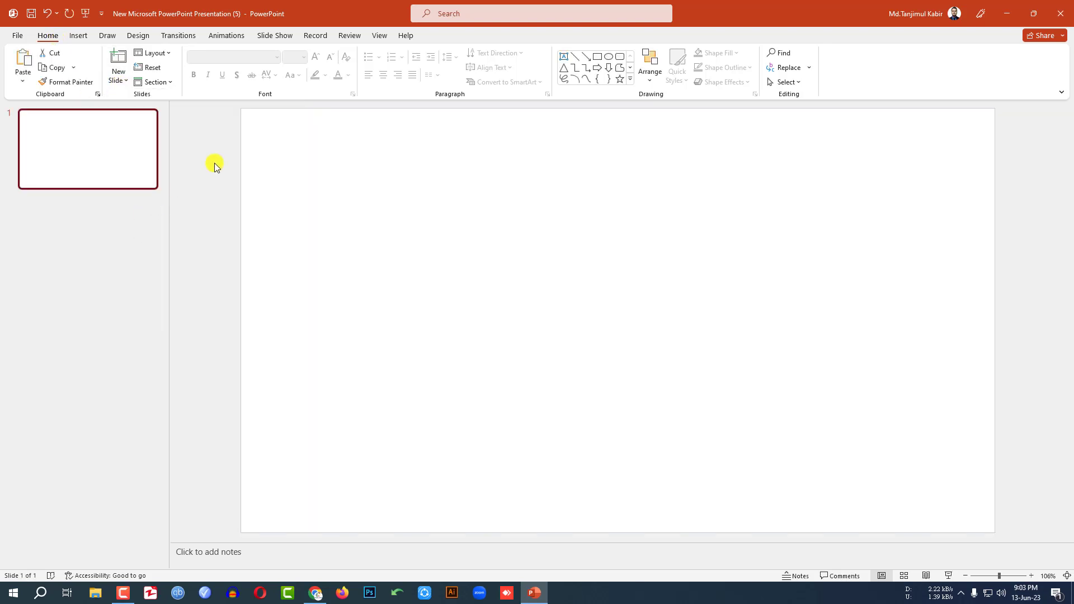
pyautogui.click(380, 35)
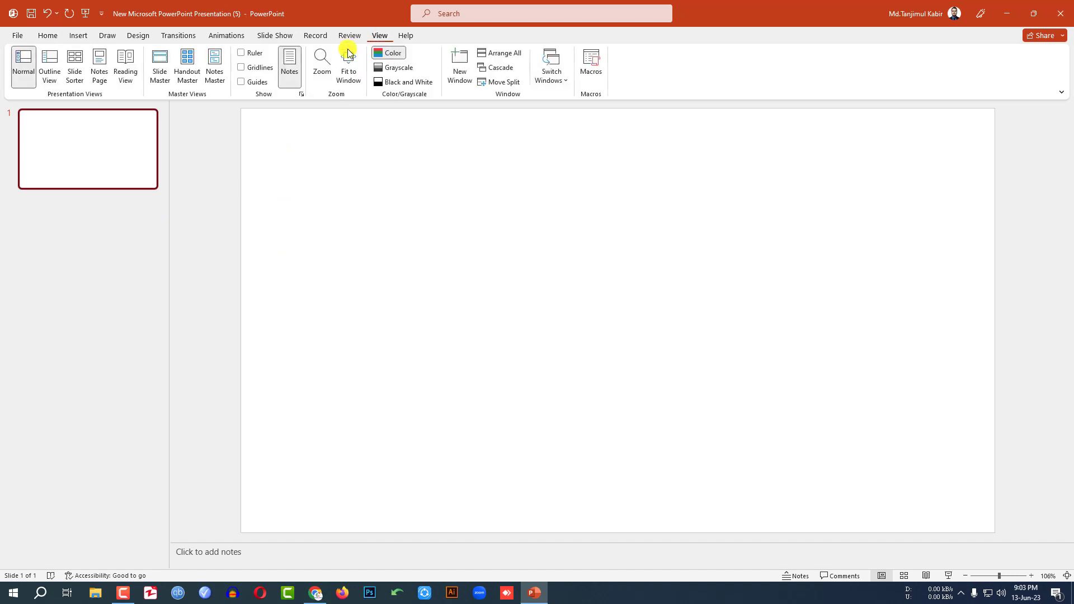
pyautogui.click(262, 73)
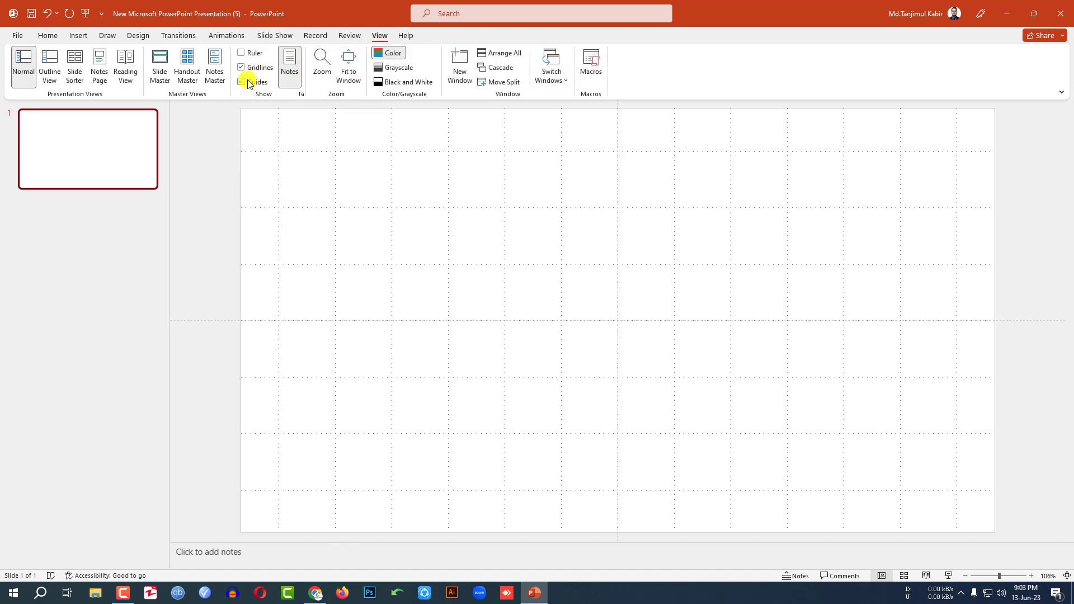
pyautogui.scroll(-1, 456, 135)
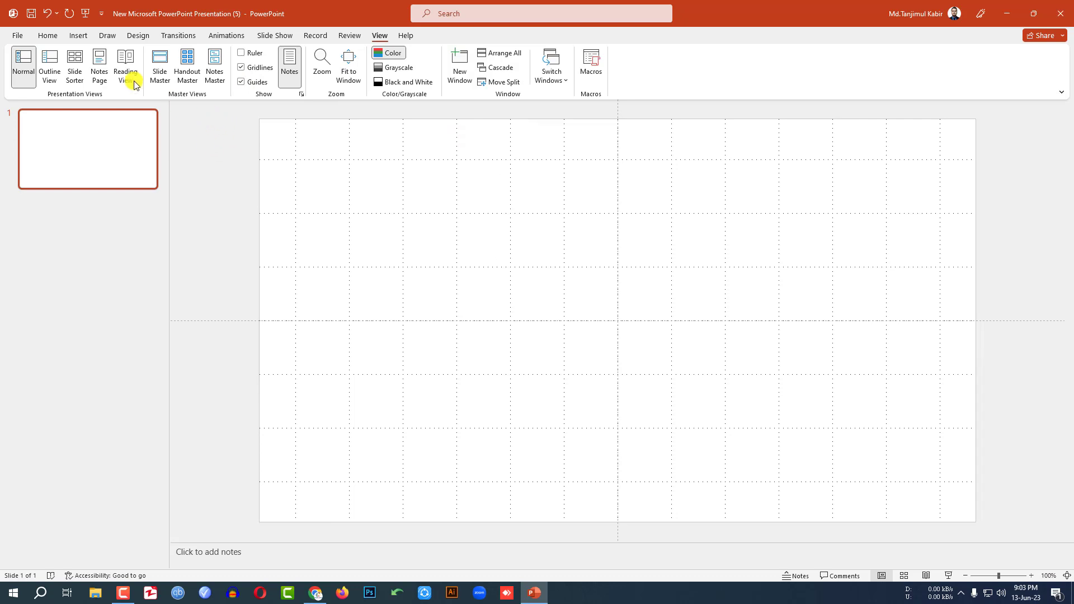
pyautogui.click(78, 35)
pyautogui.click(92, 84)
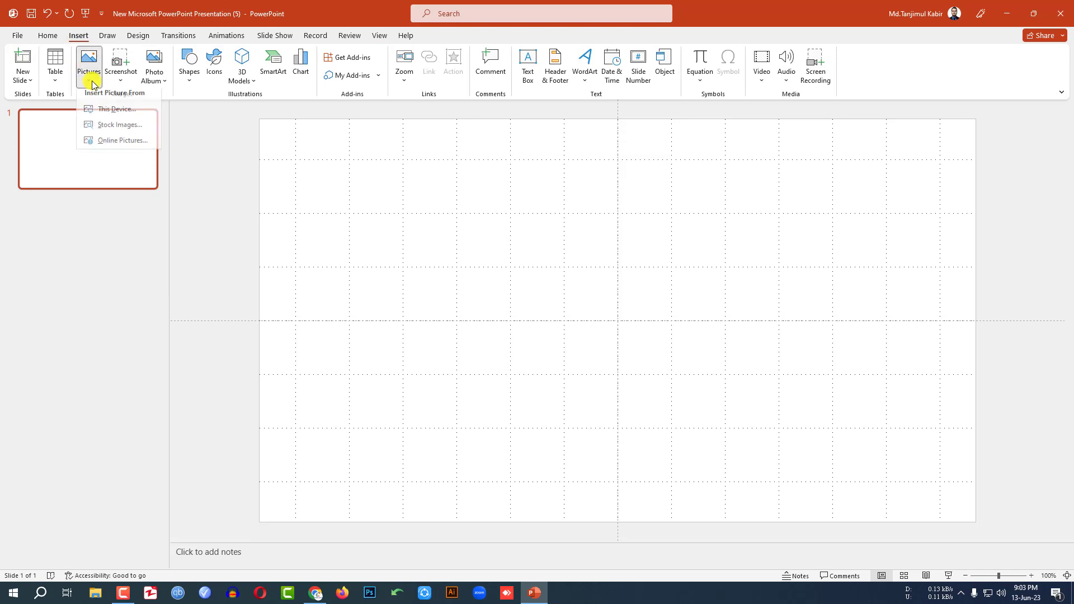
# Step: Insert the pink Fower picture from the Saved Pictures folder
pyautogui.click(102, 110)
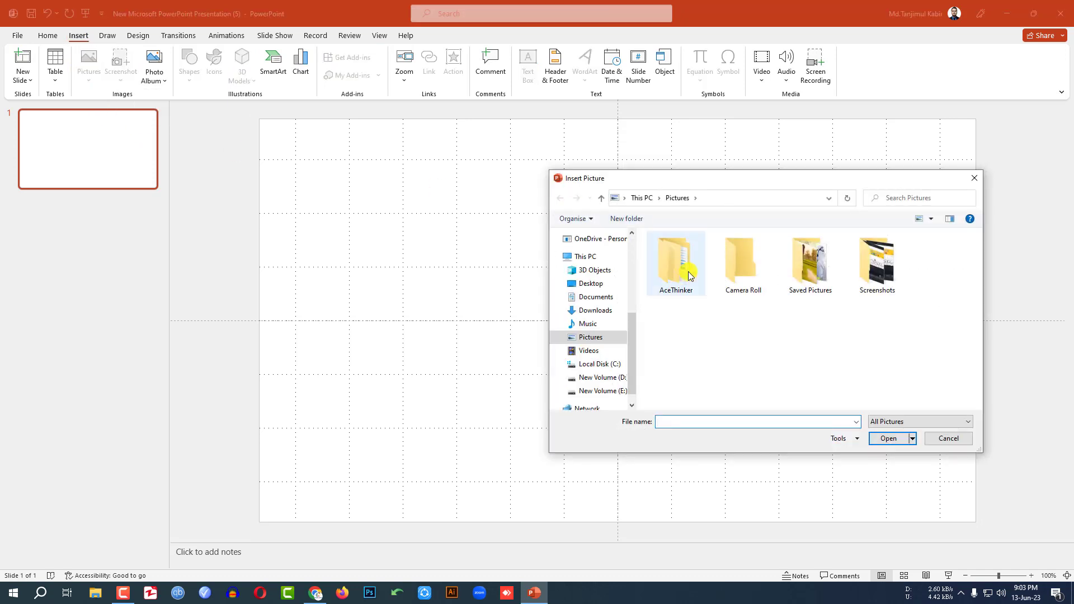
pyautogui.doubleClick(809, 263)
pyautogui.moveTo(823, 191); pyautogui.dragTo(539, 164)
pyautogui.click(519, 323)
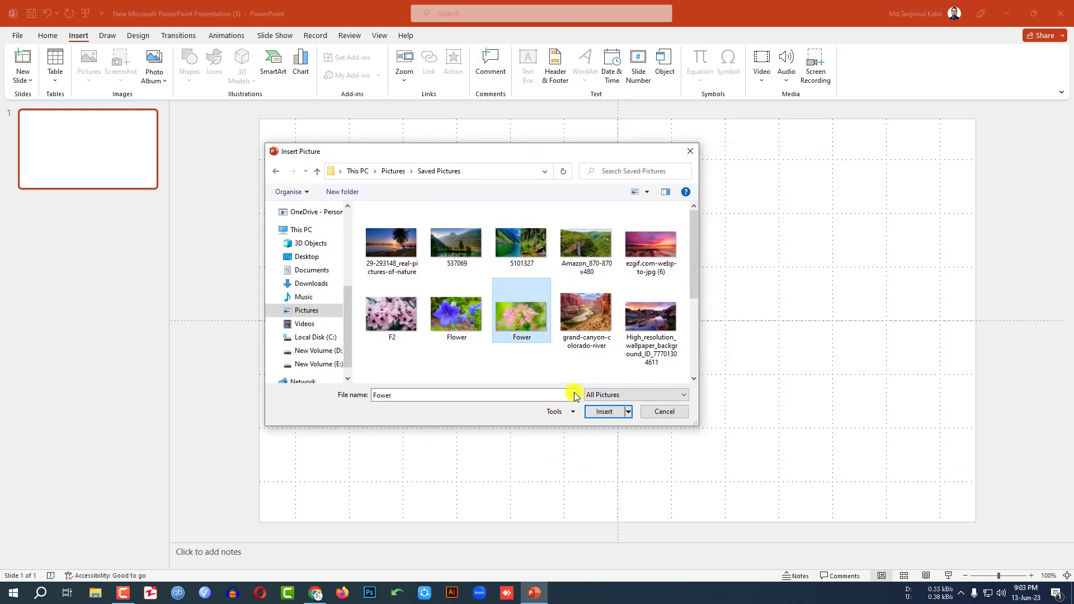
pyautogui.click(605, 411)
# Step: Crop the picture to a 1:1 square, enlarge it to 5.29 inches and centre it
pyautogui.click(943, 83)
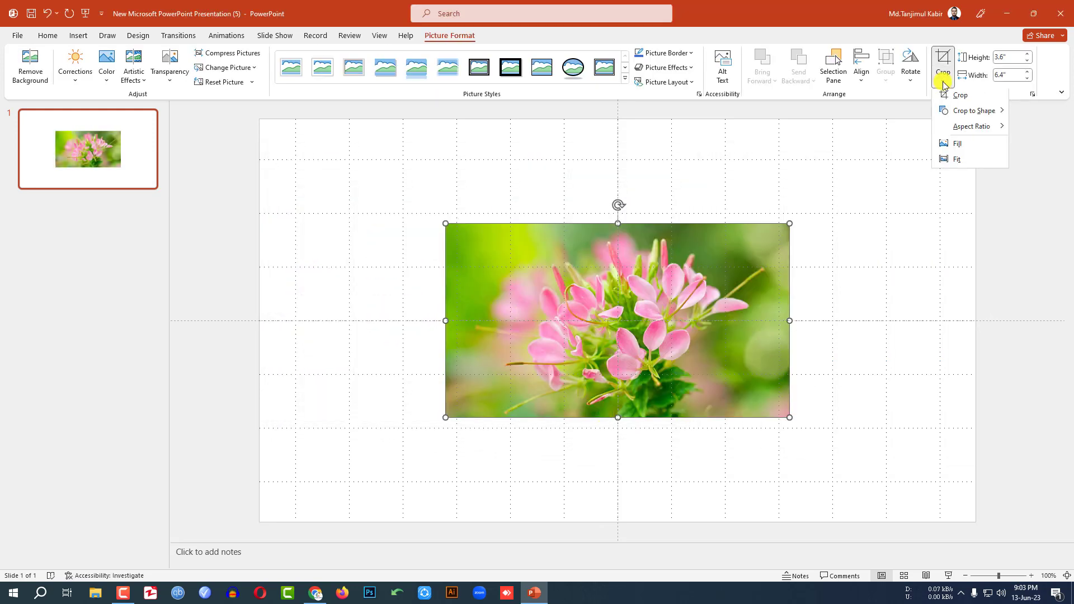
pyautogui.moveTo(979, 127)
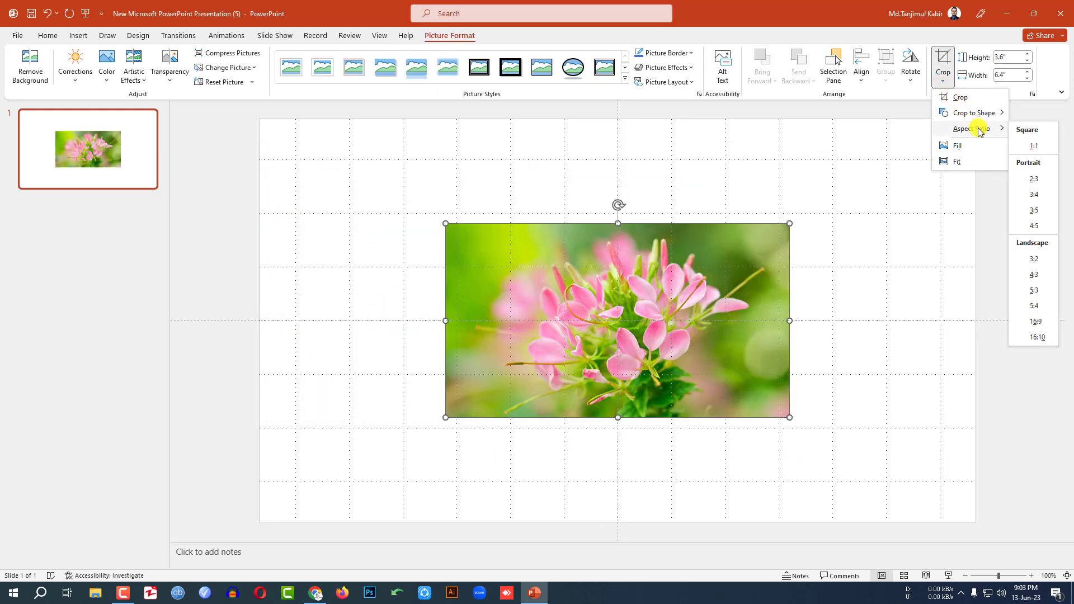
pyautogui.click(1034, 146)
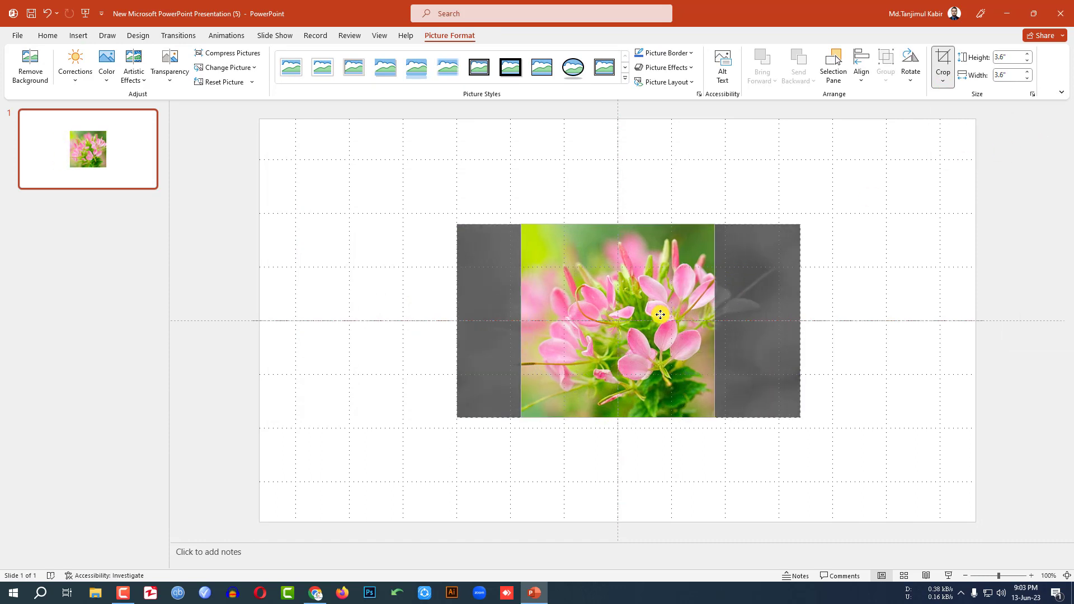
pyautogui.click(808, 314)
pyautogui.click(682, 400)
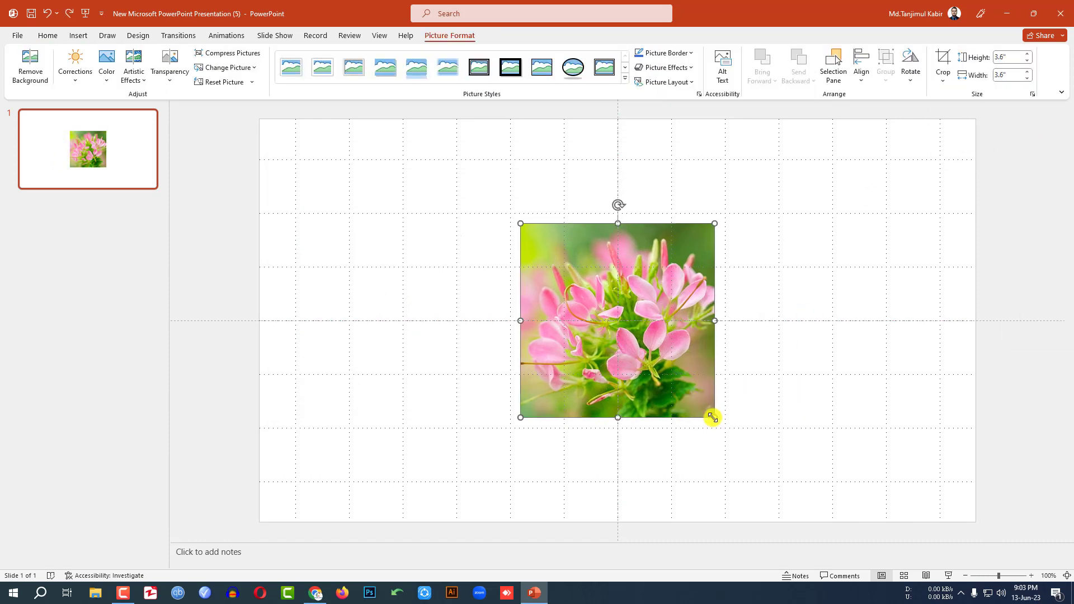
pyautogui.moveTo(712, 417); pyautogui.dragTo(803, 508)
pyautogui.moveTo(736, 430); pyautogui.dragTo(691, 390)
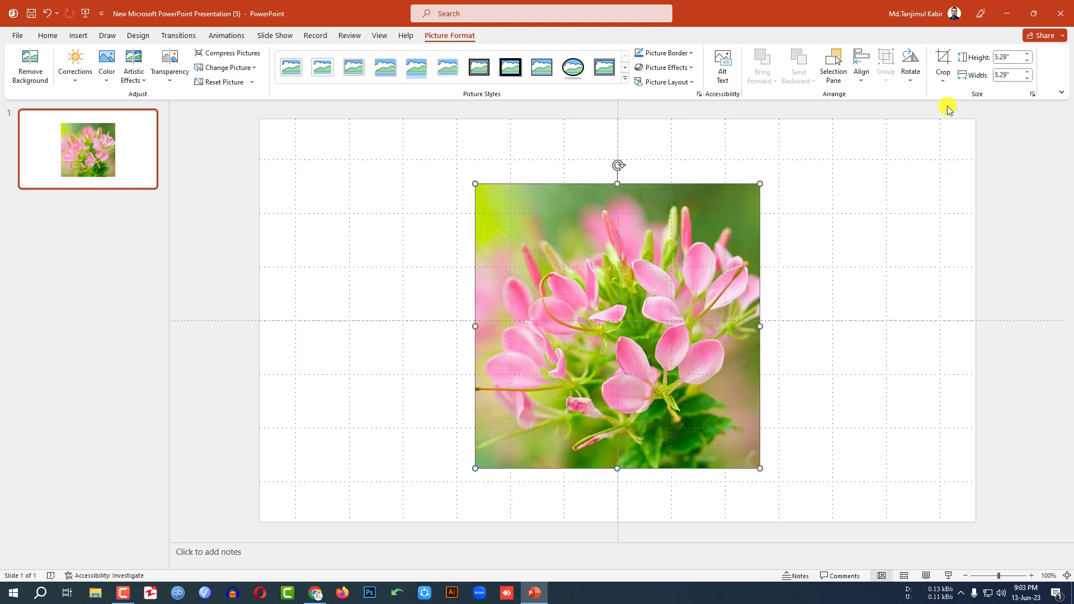
# Step: Crop the square to an oval circle, enlarge it to 5.78 inches and re-centre it
pyautogui.click(945, 82)
pyautogui.moveTo(971, 112)
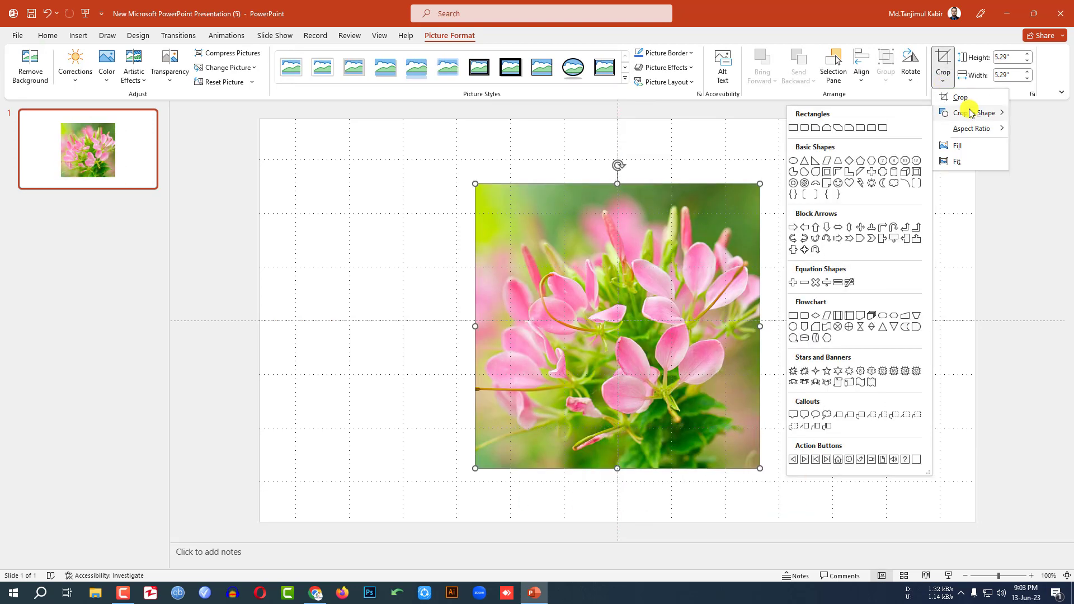
pyautogui.click(794, 161)
pyautogui.moveTo(759, 468); pyautogui.dragTo(786, 493)
pyautogui.moveTo(710, 420); pyautogui.dragTo(701, 396)
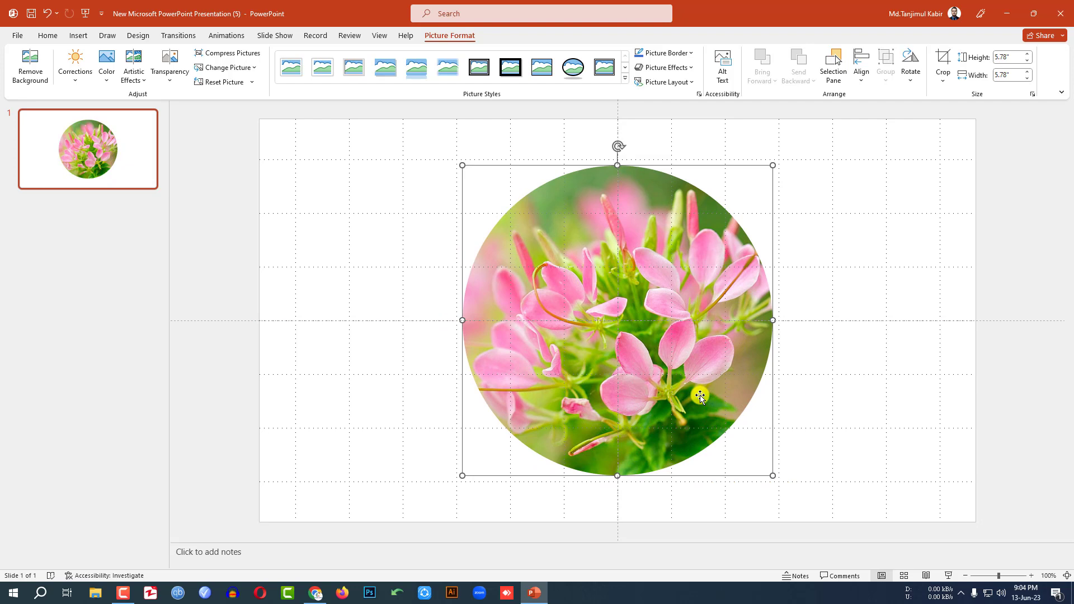
# Step: Give the flower circle a centred outer shadow
pyautogui.click(677, 67)
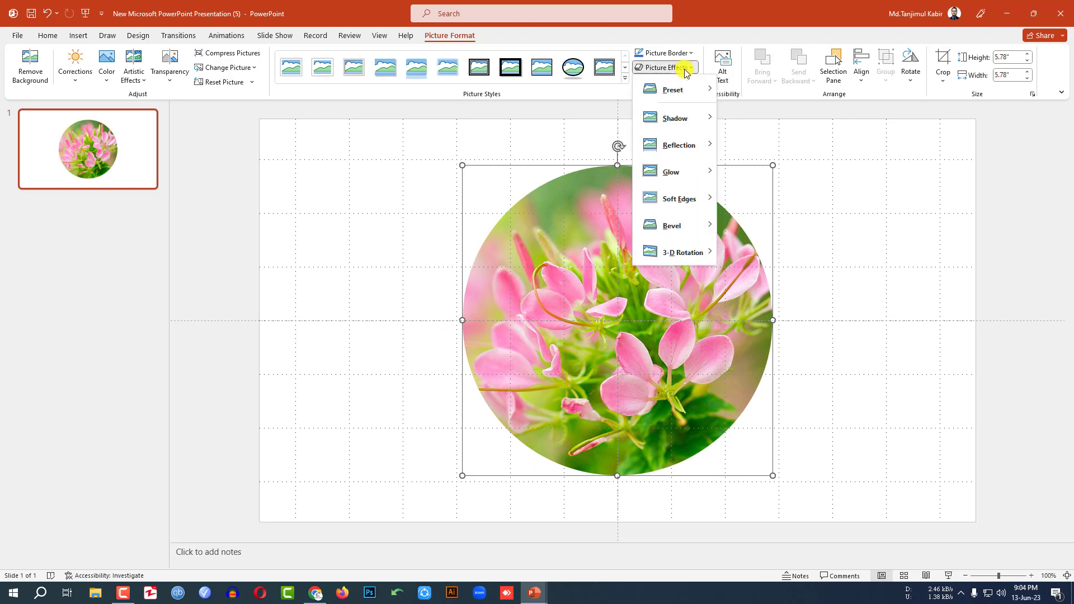
pyautogui.moveTo(682, 113)
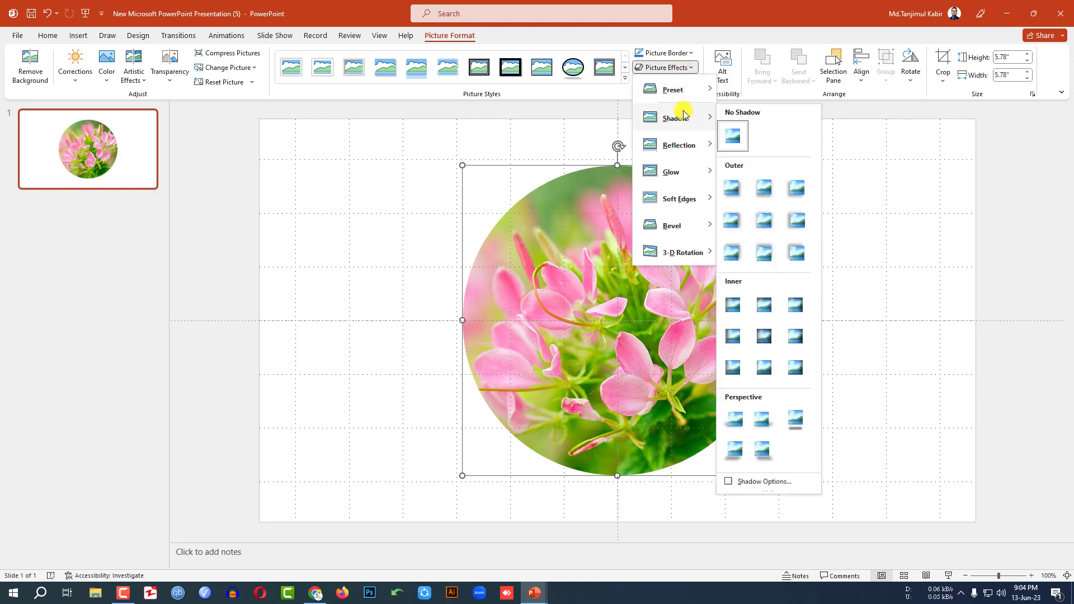
pyautogui.click(765, 221)
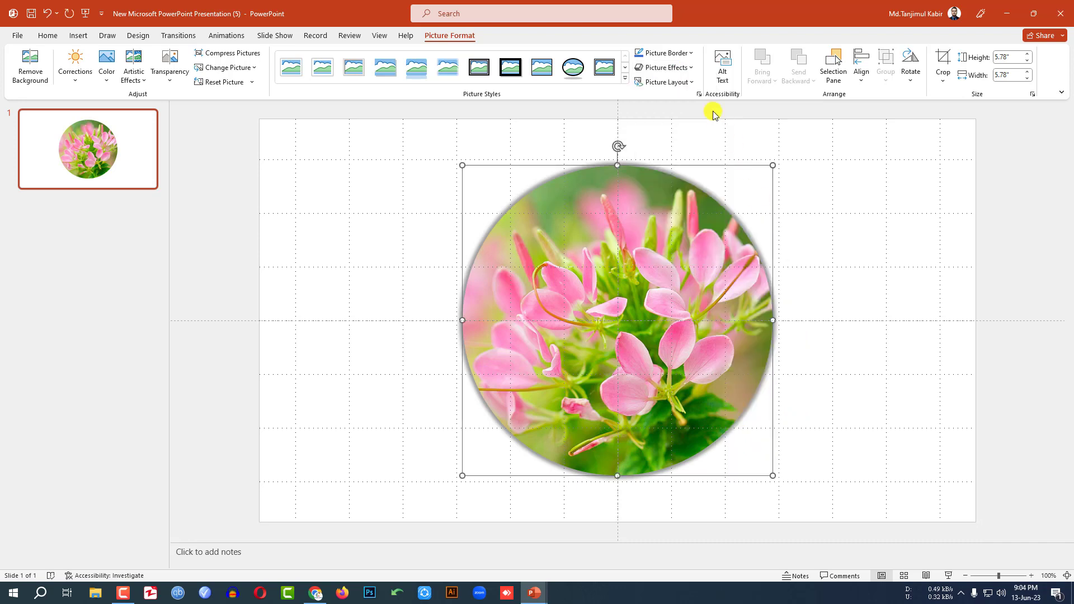
# Step: Add a Divot bevel to the circle and duplicate it with Ctrl+D
pyautogui.click(692, 70)
pyautogui.moveTo(693, 224)
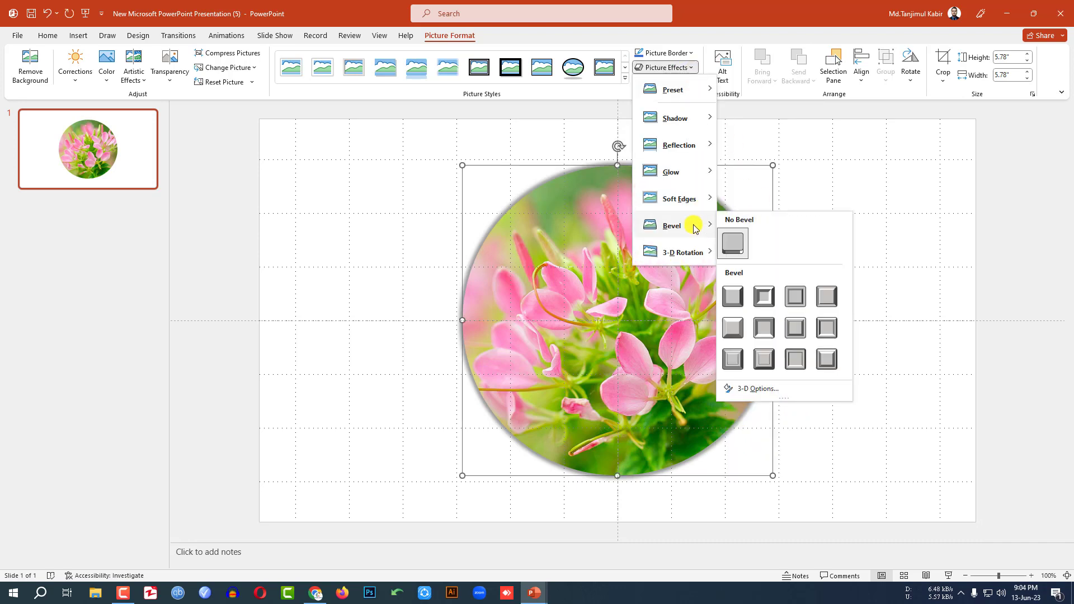
pyautogui.click(733, 359)
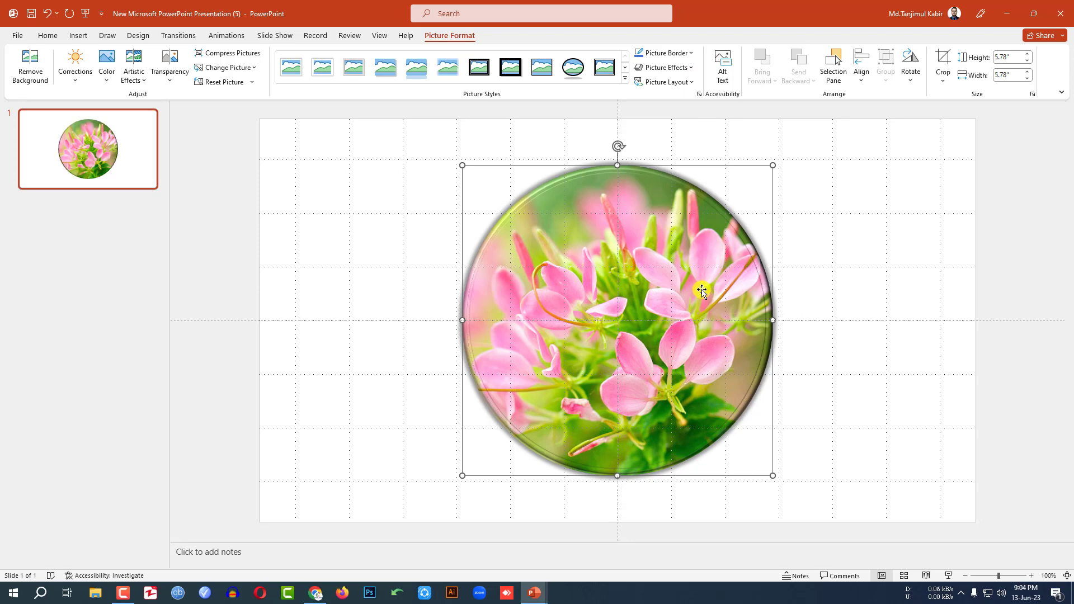
pyautogui.hotkey('ctrl', 'd')
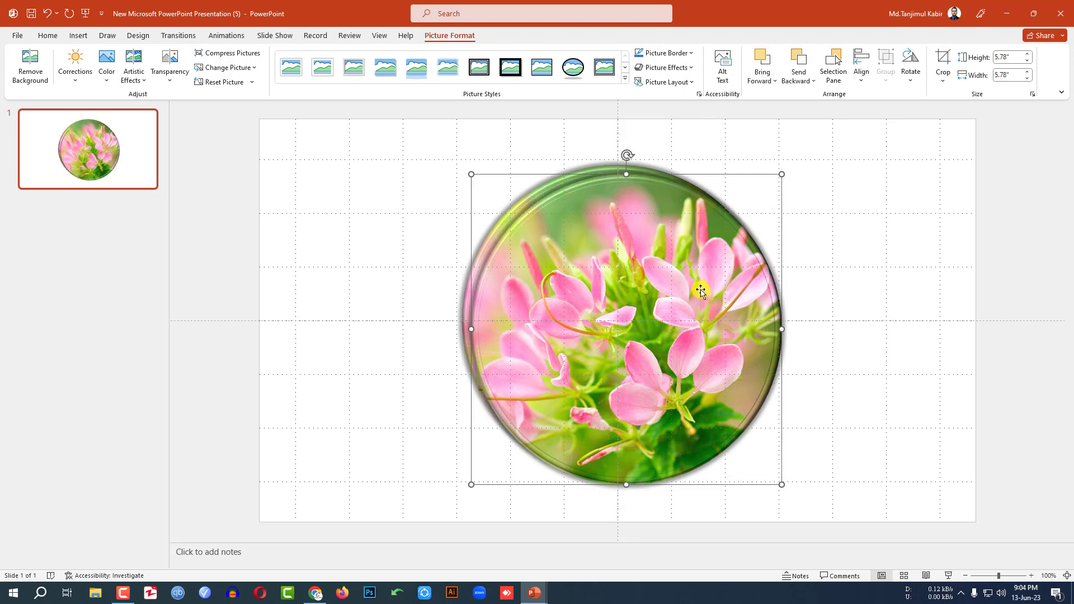
# Step: Shrink the copy to 3.26 inches, move it onto the left edge, and swap in the blue Flower photo
pyautogui.moveTo(784, 174); pyautogui.dragTo(624, 331)
pyautogui.moveTo(533, 385); pyautogui.dragTo(466, 347)
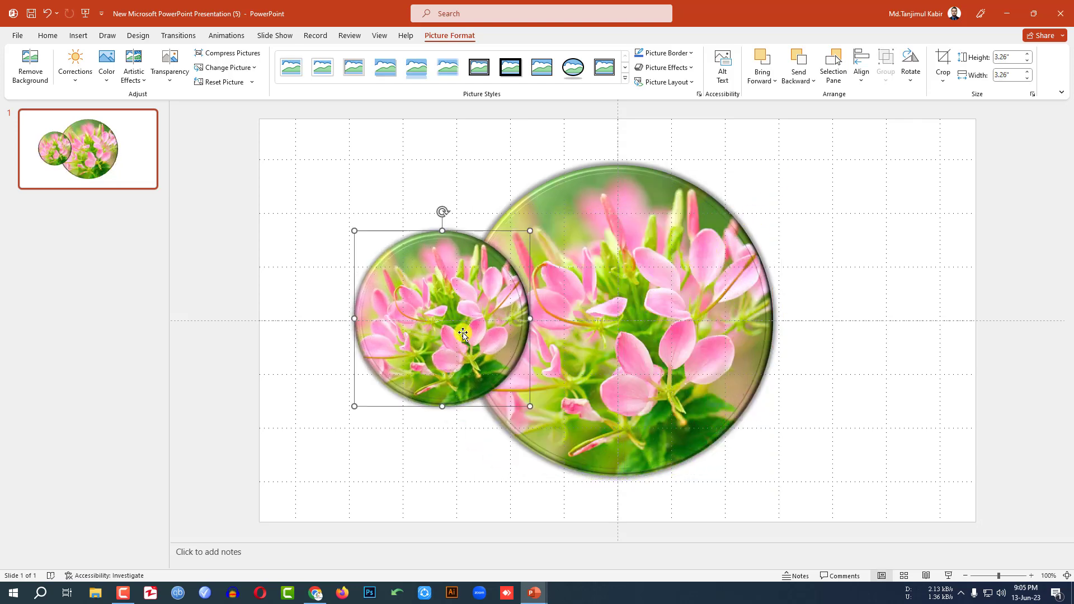
pyautogui.rightClick(457, 329)
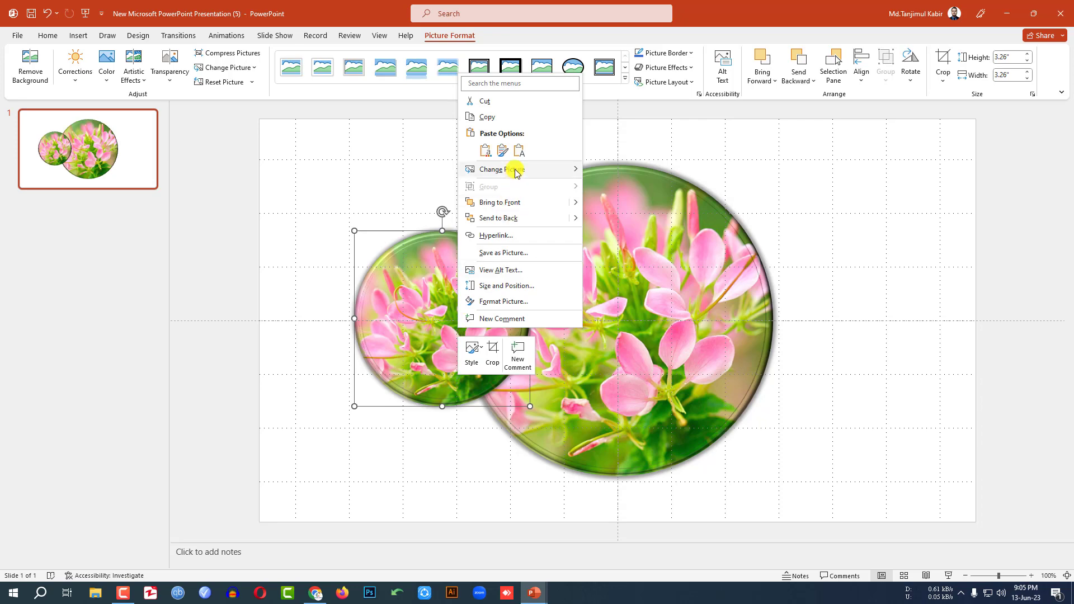
pyautogui.moveTo(511, 168)
pyautogui.click(597, 173)
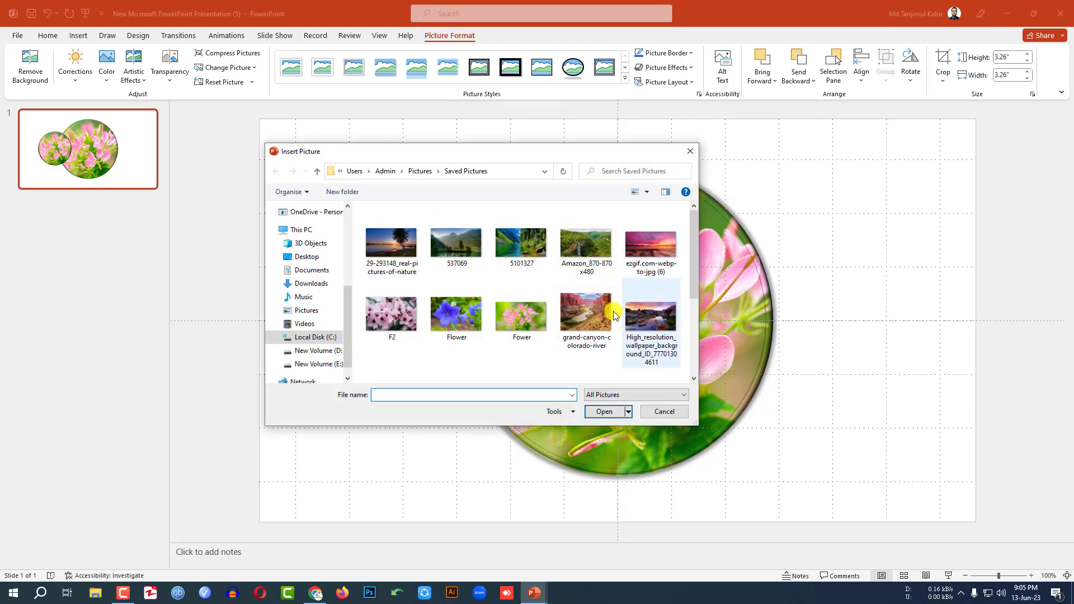
pyautogui.click(456, 315)
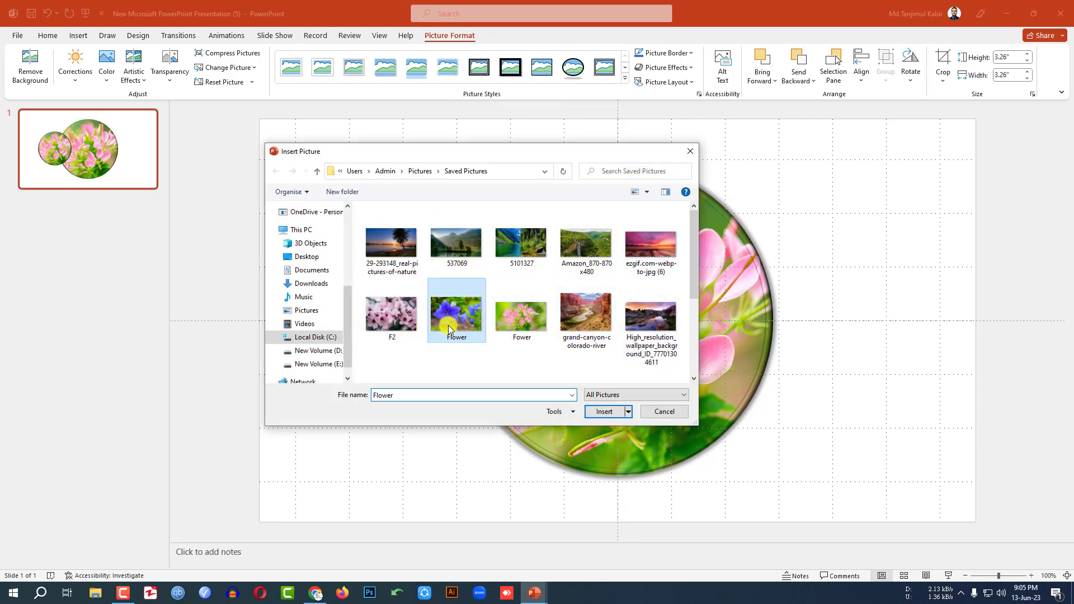
pyautogui.click(604, 414)
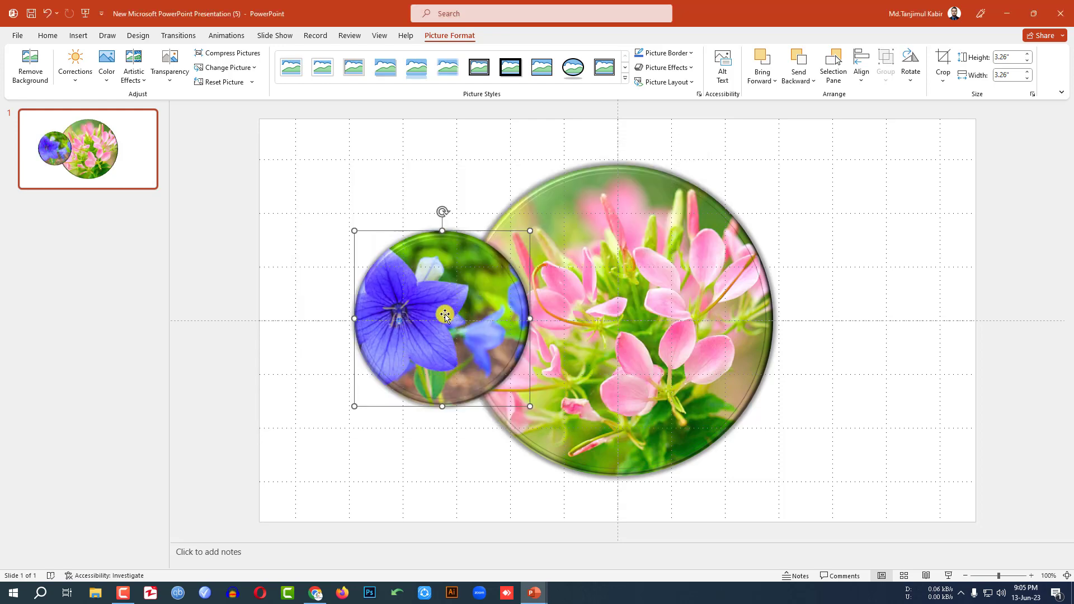
# Step: Re-centre the blue flower inside its circle using Crop
pyautogui.click(940, 65)
pyautogui.moveTo(436, 291); pyautogui.dragTo(463, 299)
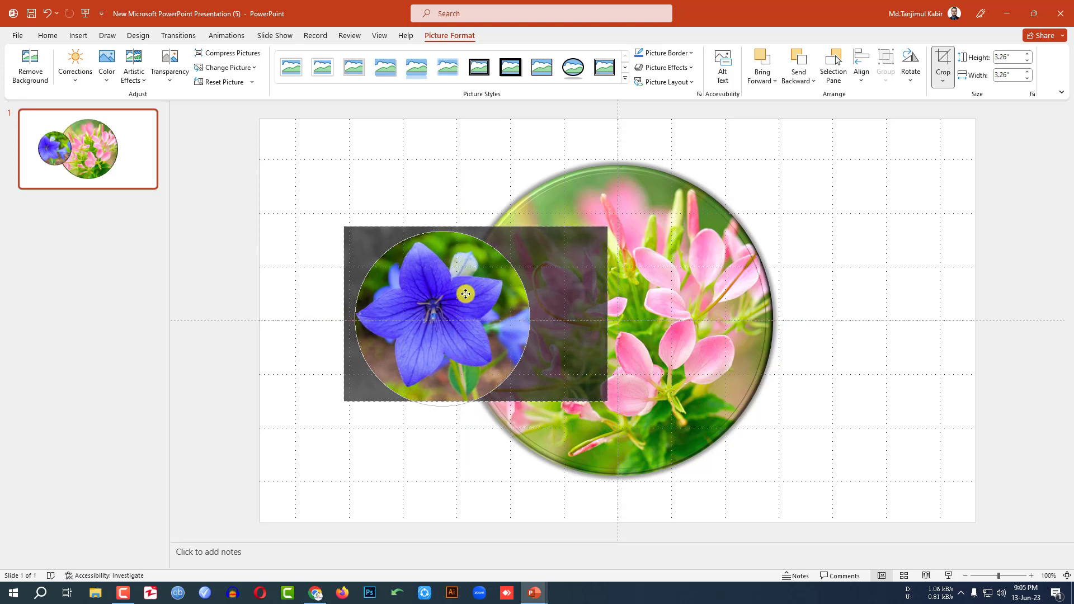
pyautogui.click(471, 176)
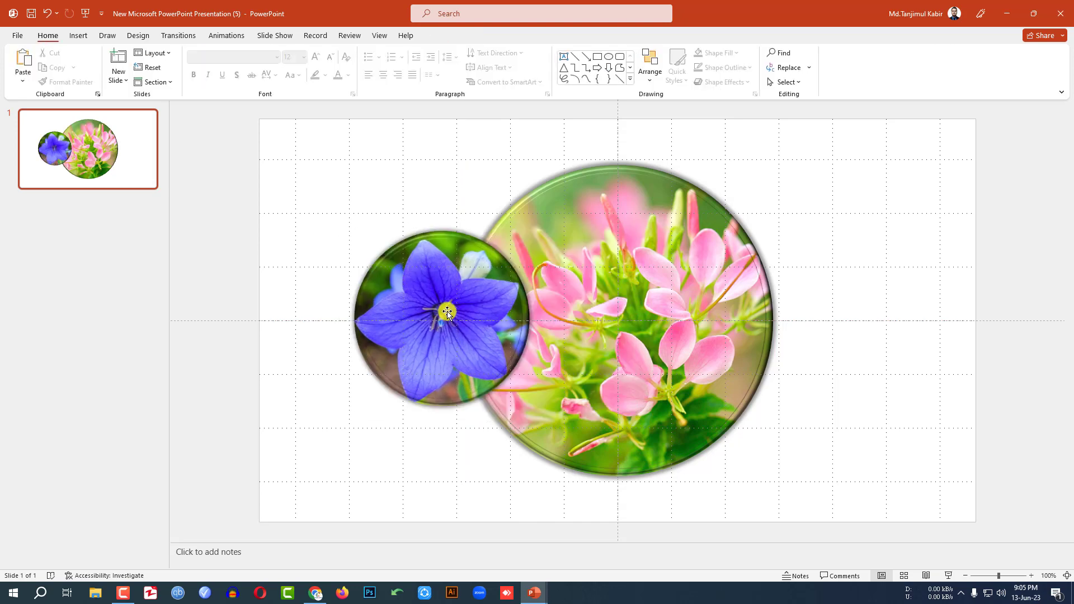
pyautogui.click(447, 330)
# Step: Copy the blue circle to the pink circle's right and send both blue circles to back
pyautogui.moveTo(447, 330); pyautogui.dragTo(812, 340)
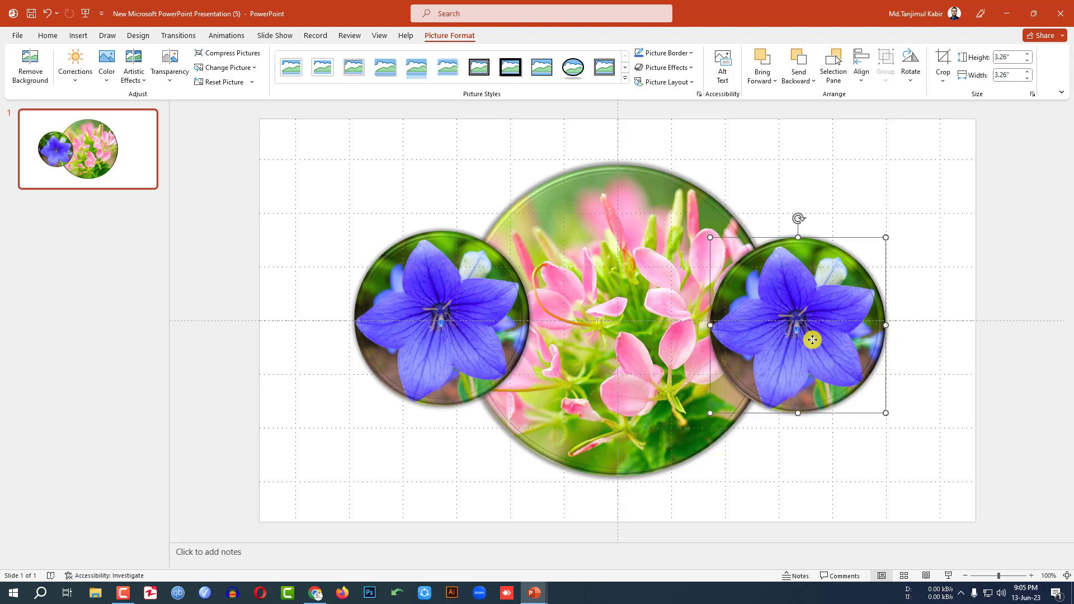
pyautogui.rightClick(802, 339)
pyautogui.click(844, 232)
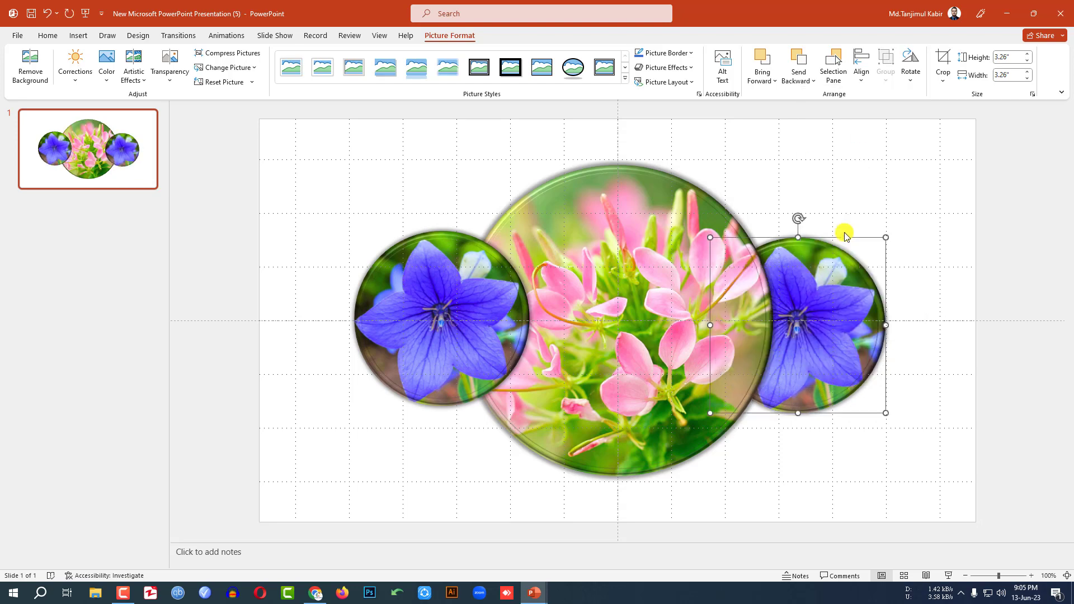
pyautogui.click(470, 353)
pyautogui.rightClick(468, 353)
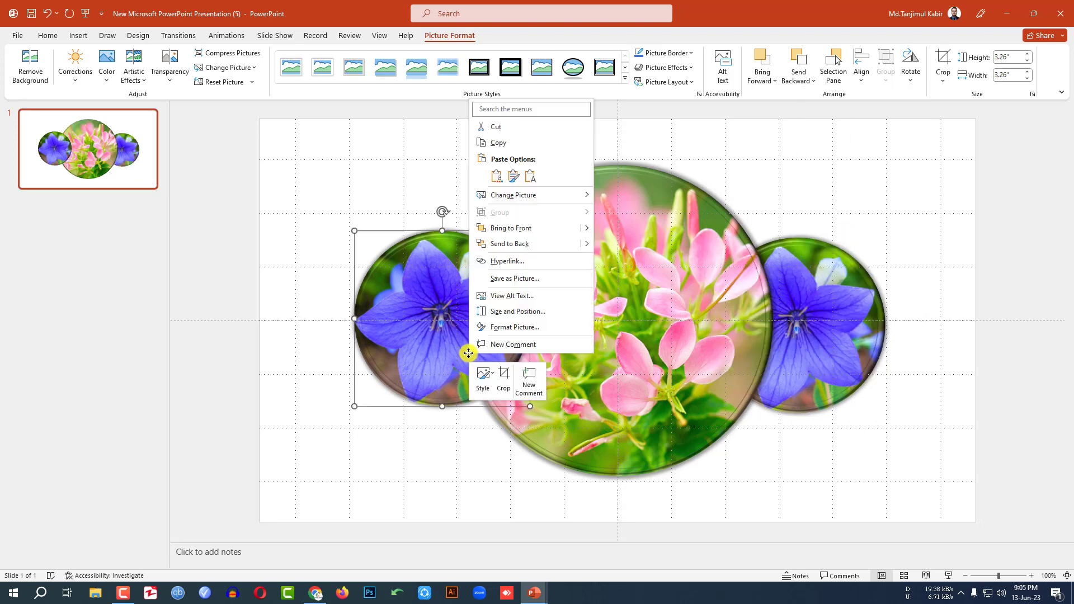
pyautogui.click(509, 244)
# Step: Replace the right circle's picture with the marguerite-729510_1280 daisy image
pyautogui.click(807, 364)
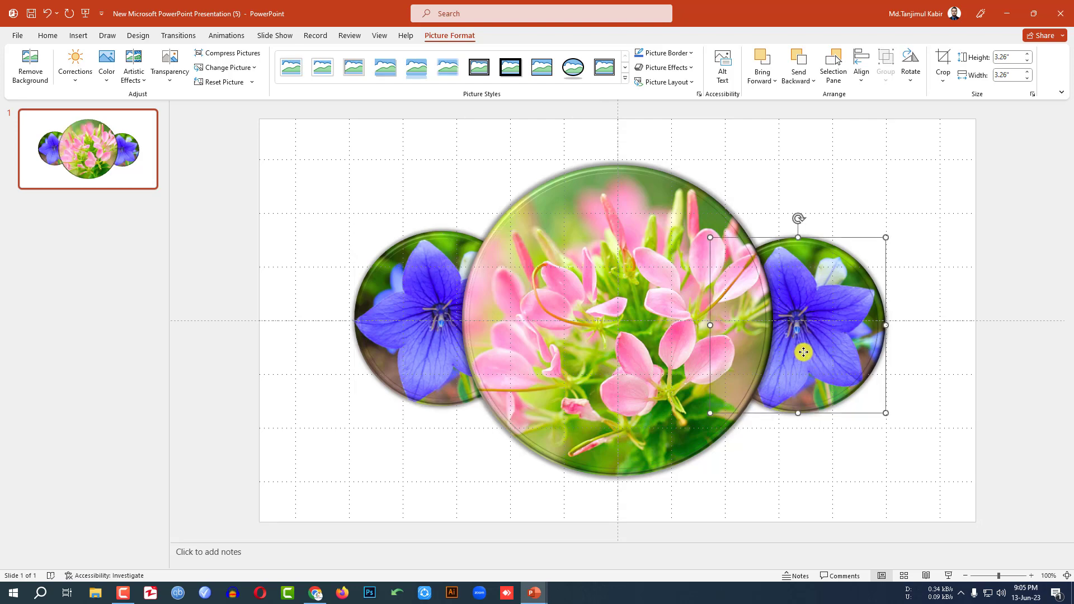
pyautogui.rightClick(804, 352)
pyautogui.moveTo(887, 195)
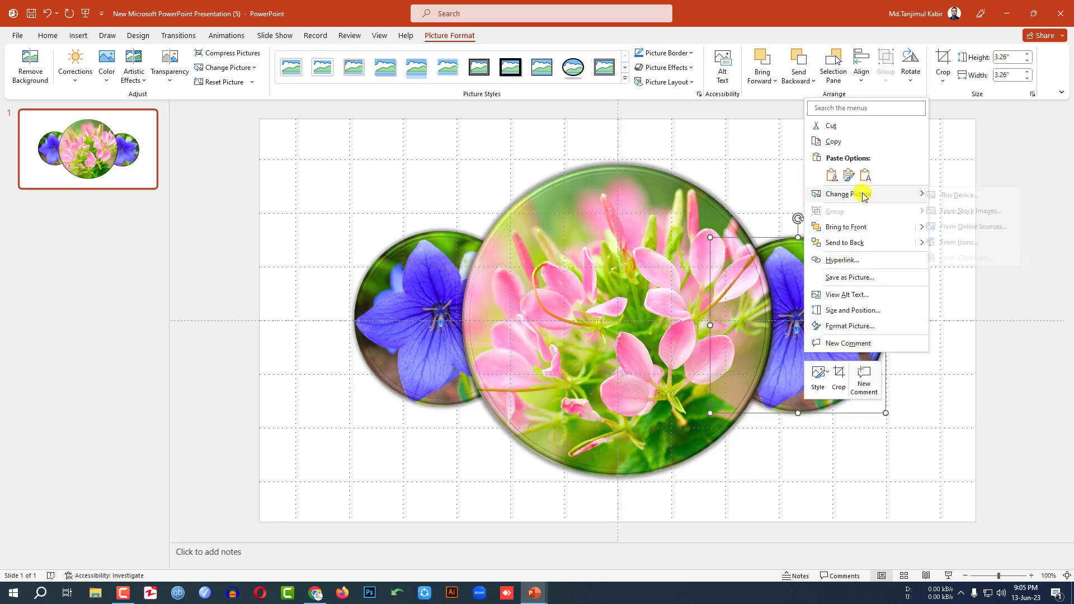
pyautogui.click(957, 195)
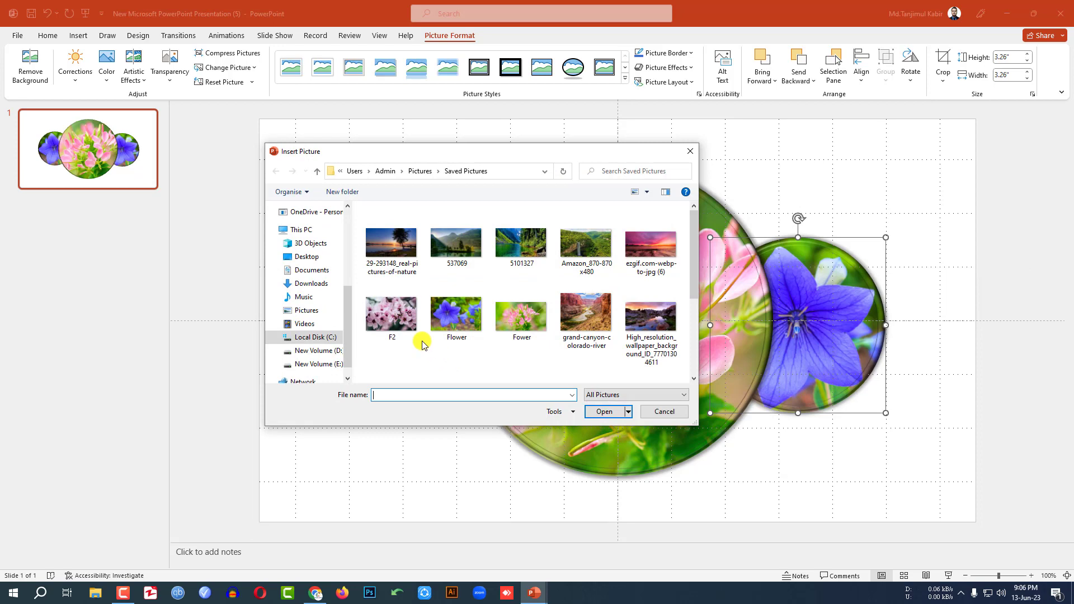
pyautogui.scroll(-1, 618, 330)
pyautogui.click(393, 338)
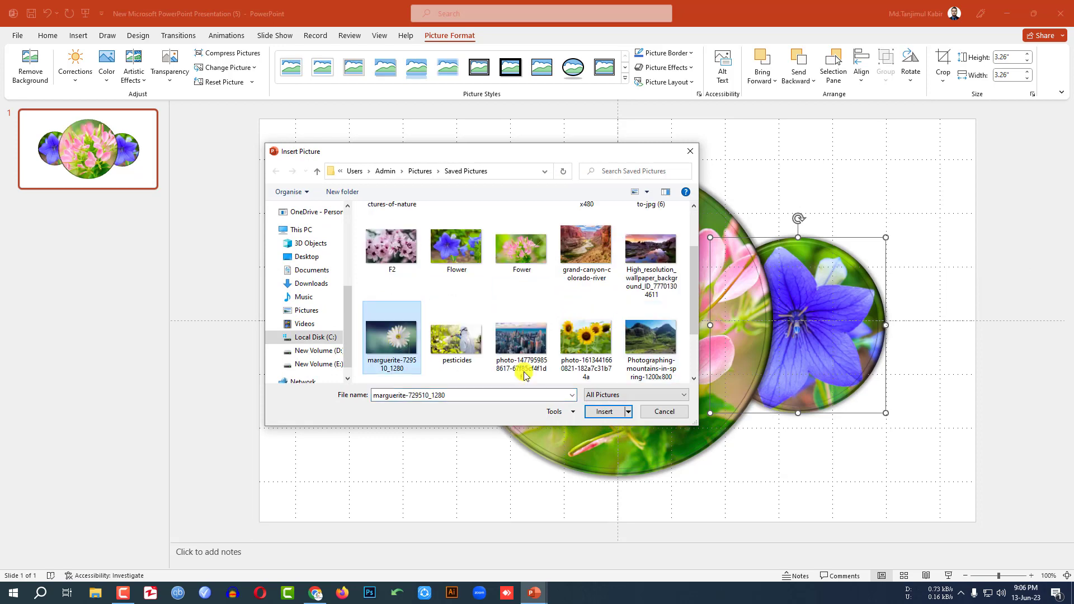
pyautogui.click(607, 412)
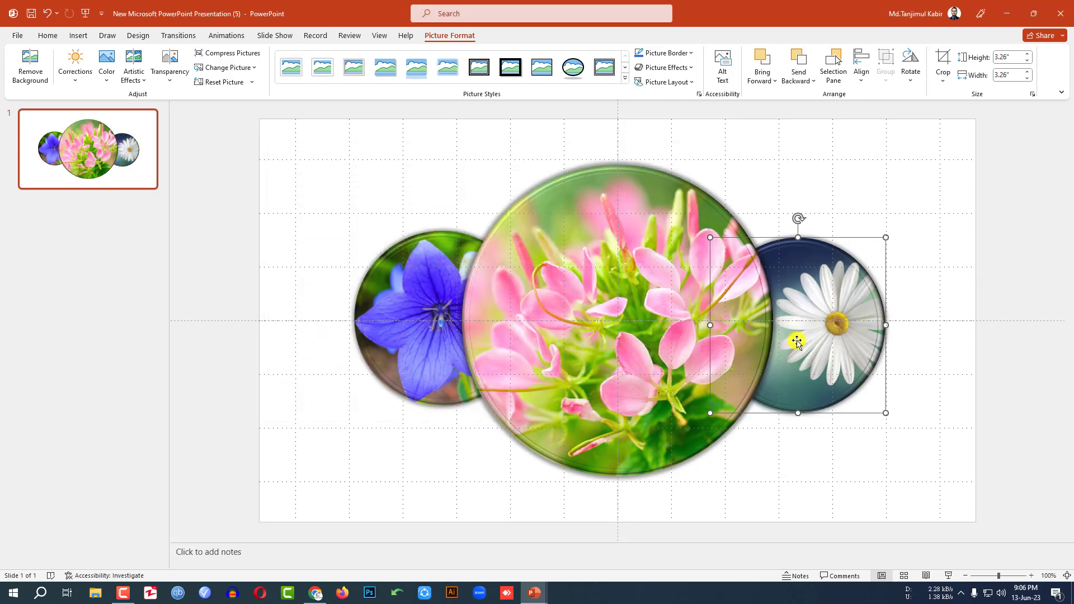
# Step: Crop-adjust the daisy, enlarging and shifting it to sit centred in its circle
pyautogui.click(943, 62)
pyautogui.moveTo(832, 313); pyautogui.dragTo(806, 313)
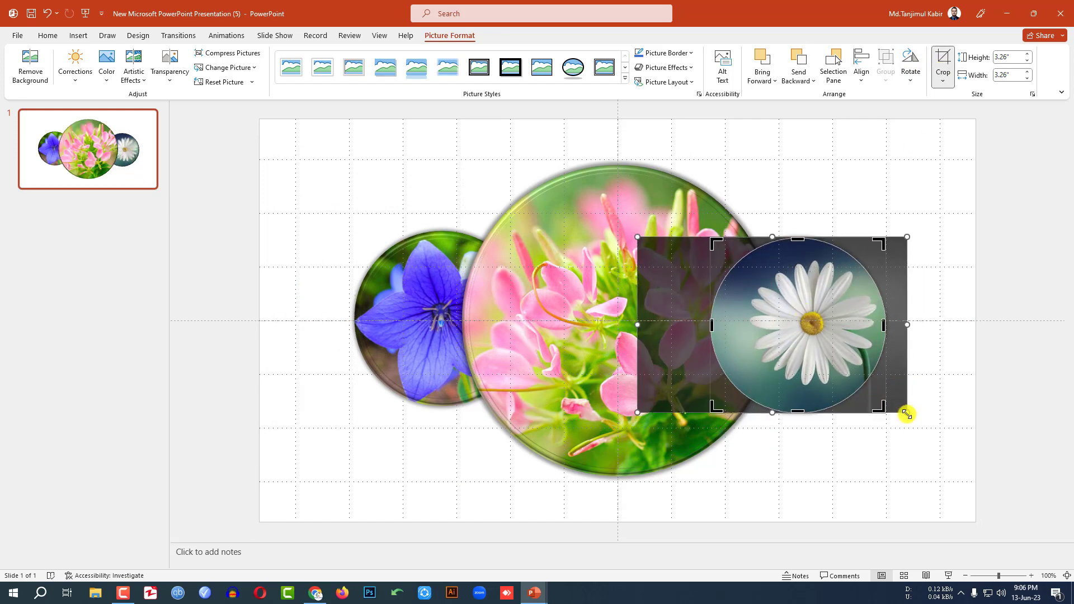
pyautogui.moveTo(907, 414); pyautogui.dragTo(926, 431)
pyautogui.moveTo(856, 360); pyautogui.dragTo(821, 360)
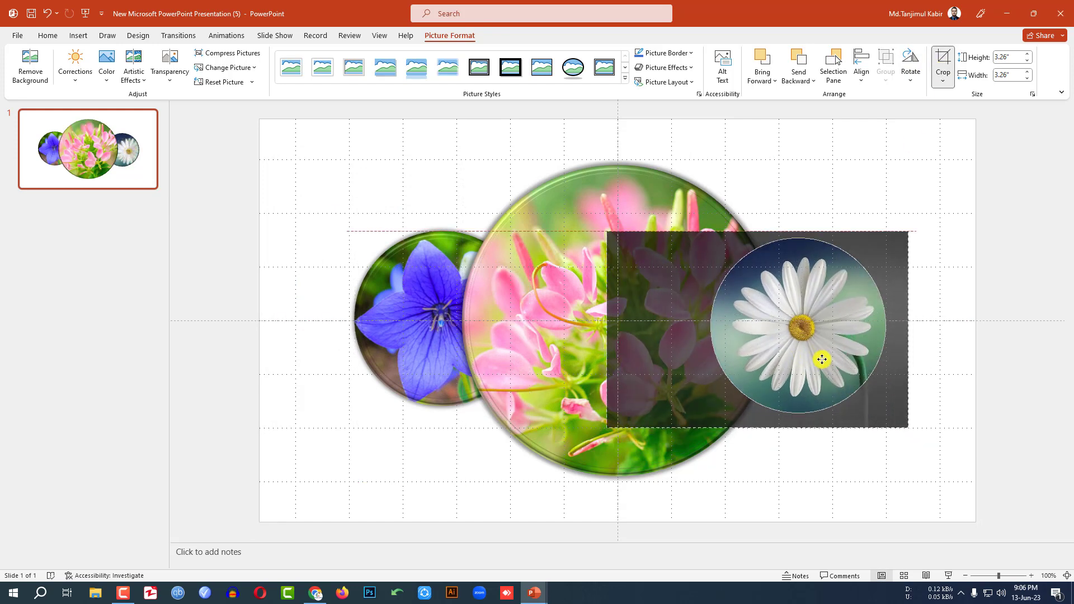
pyautogui.click(942, 330)
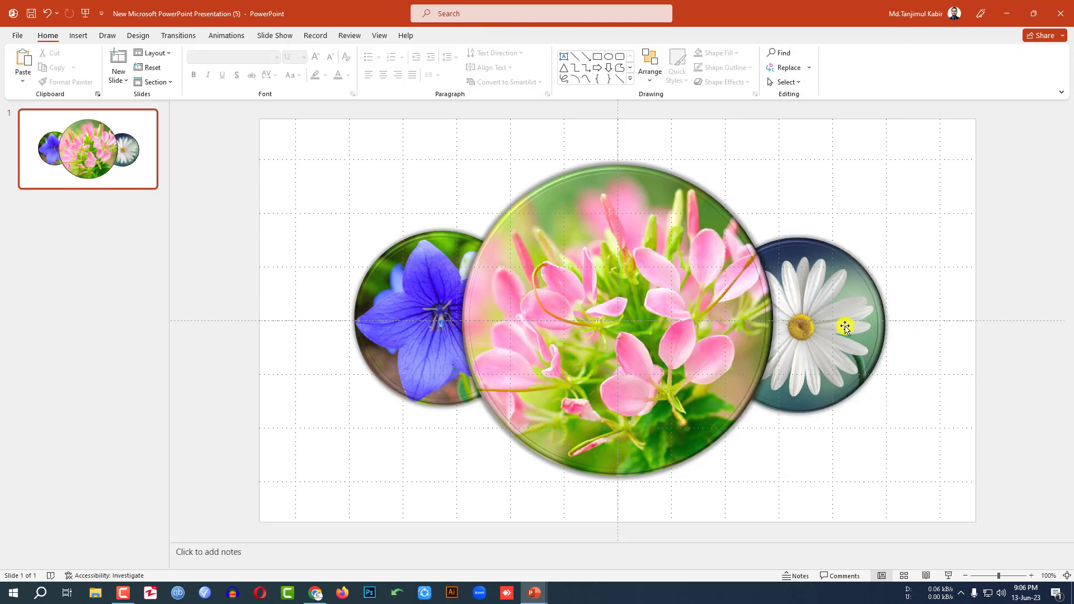
pyautogui.click(442, 347)
# Step: Copy the blue circle to the left, shrink it to 2.3 inches, and swap in the sunflower photo
pyautogui.keyDown('ctrl'); pyautogui.moveTo(443, 347); pyautogui.dragTo(379, 348); pyautogui.keyUp('ctrl')
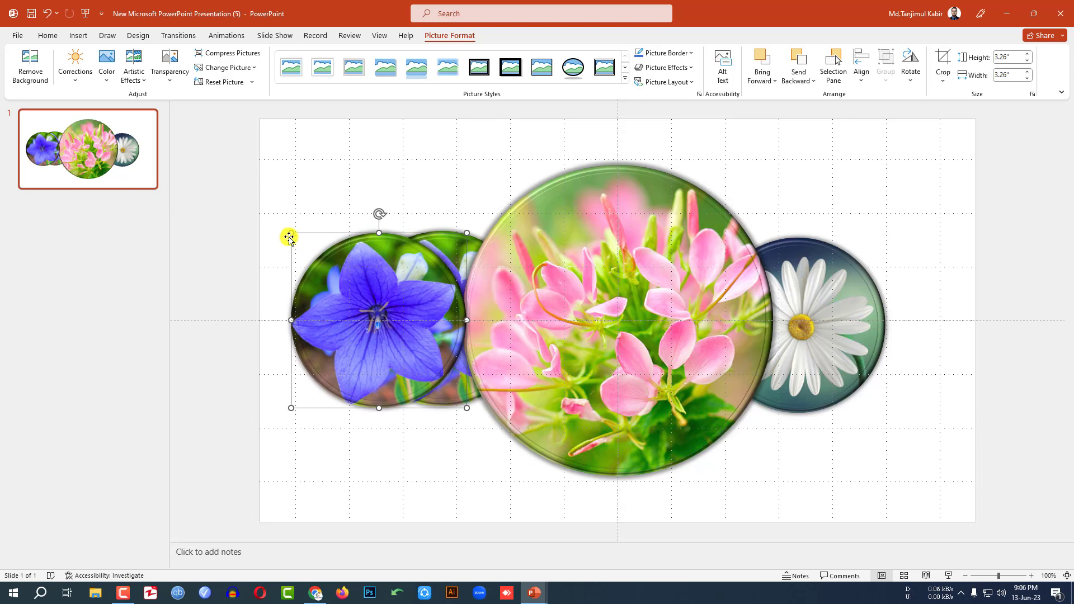
pyautogui.moveTo(289, 234); pyautogui.dragTo(344, 282)
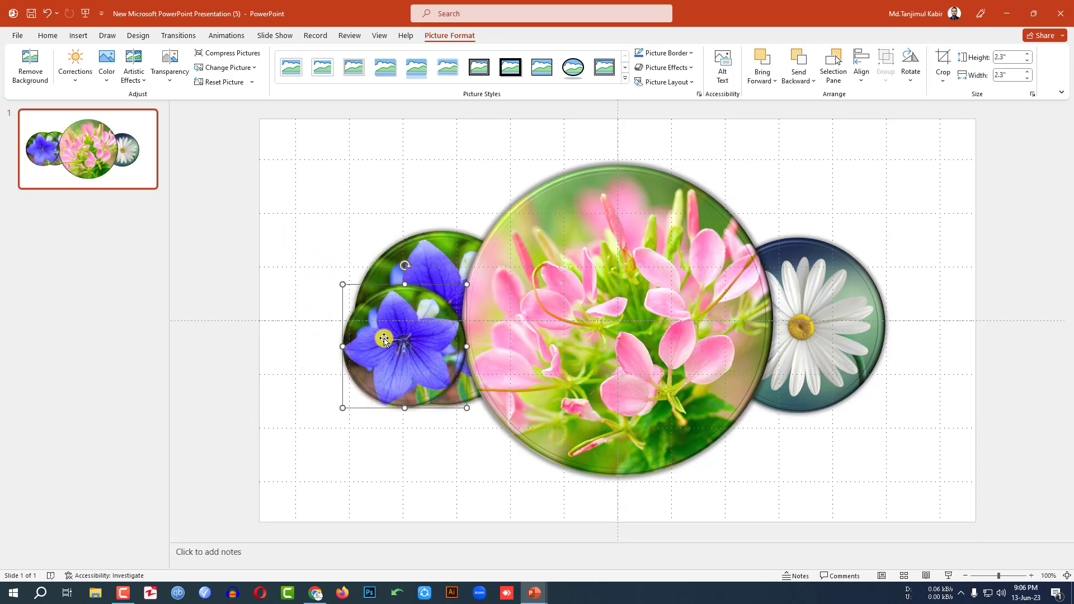
pyautogui.moveTo(383, 344); pyautogui.dragTo(337, 317)
pyautogui.rightClick(364, 334)
pyautogui.moveTo(431, 174)
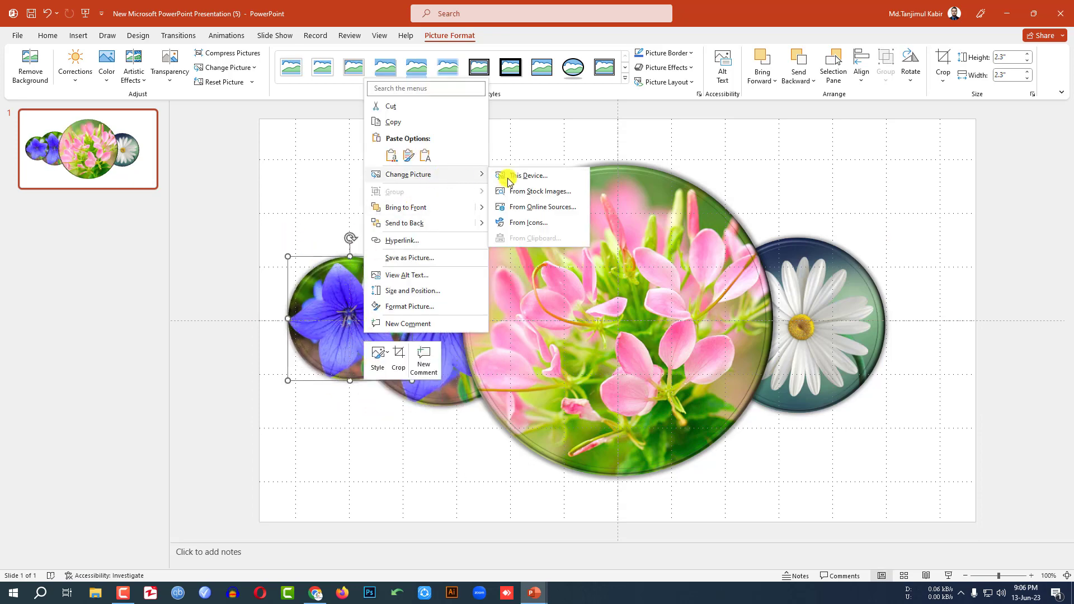
pyautogui.click(519, 176)
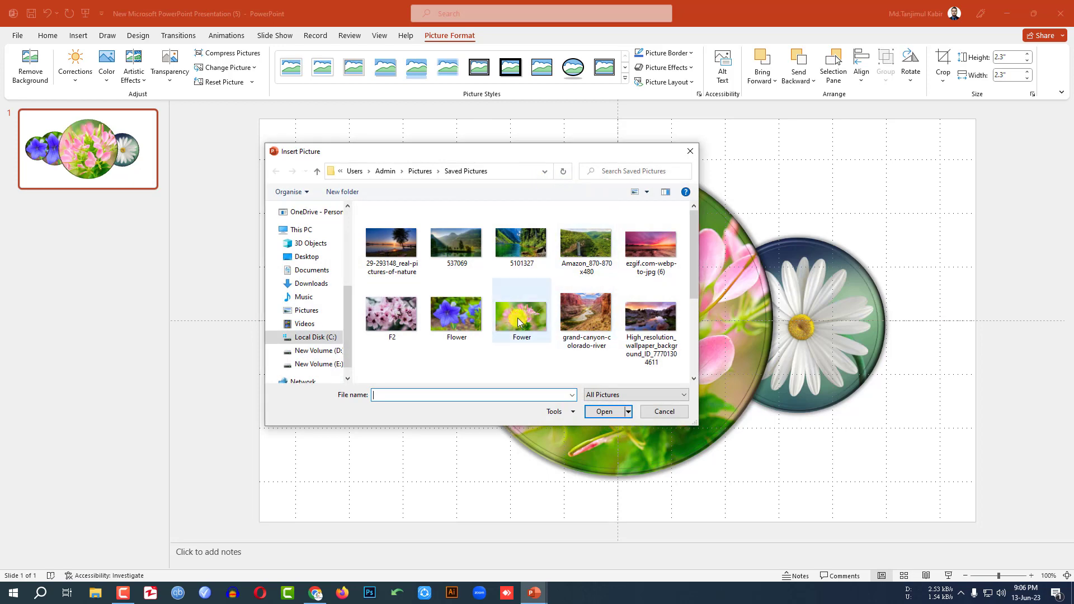
pyautogui.scroll(-1, 432, 335)
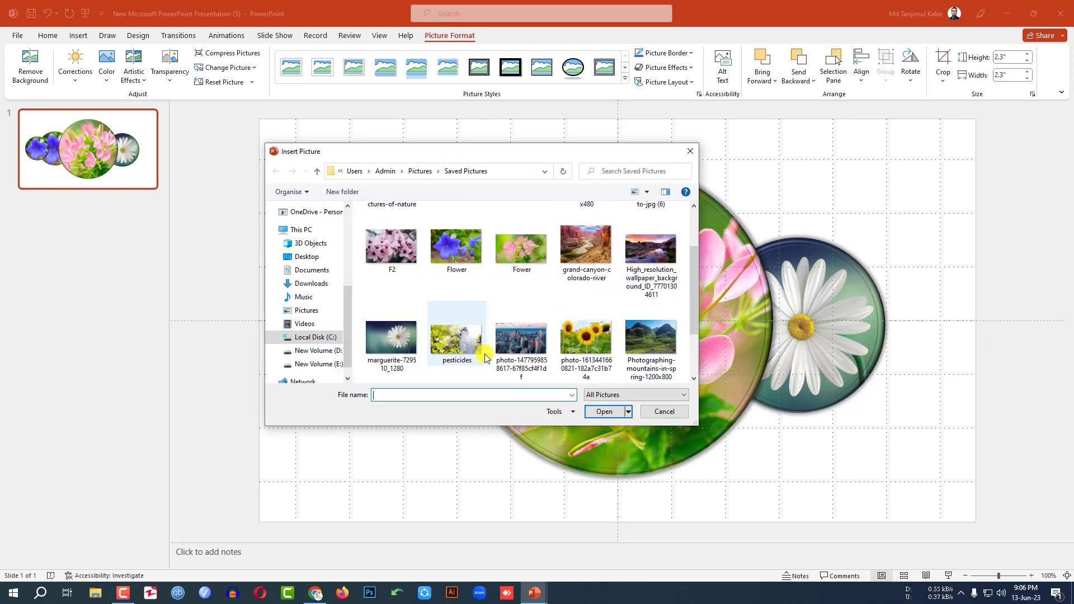
pyautogui.click(607, 331)
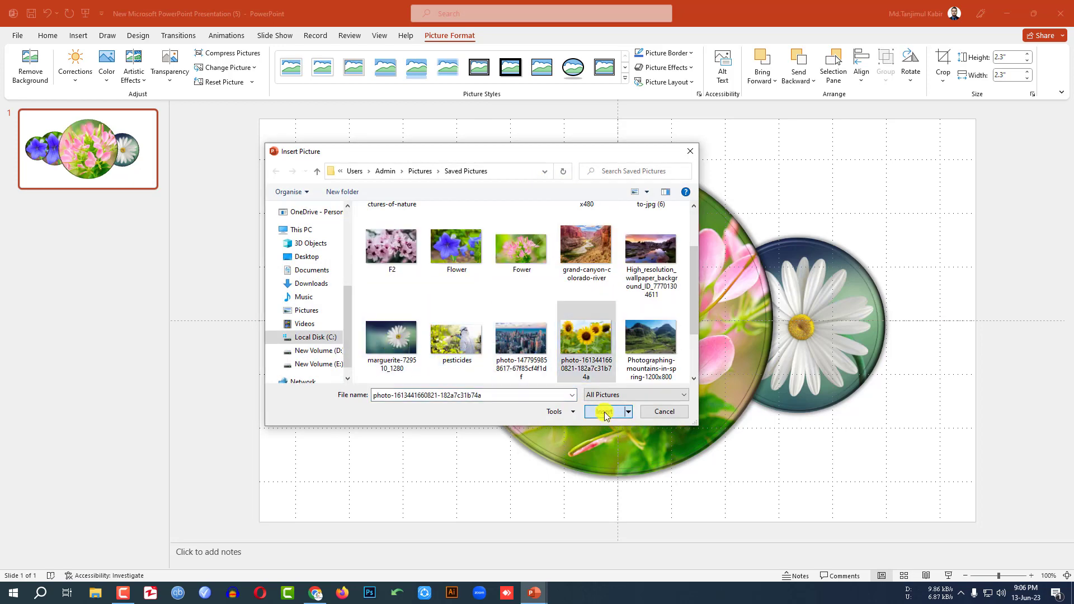
pyautogui.click(604, 411)
# Step: Copy the sunflower circle past the daisy's right edge and swap in the hydrangea image
pyautogui.moveTo(364, 369); pyautogui.dragTo(890, 345)
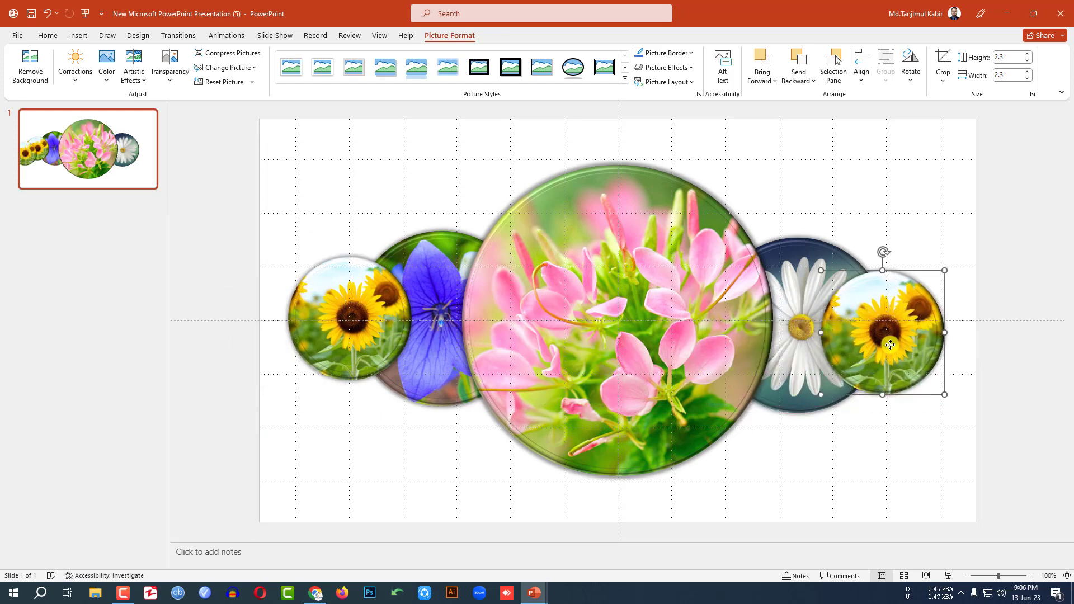
pyautogui.rightClick(890, 345)
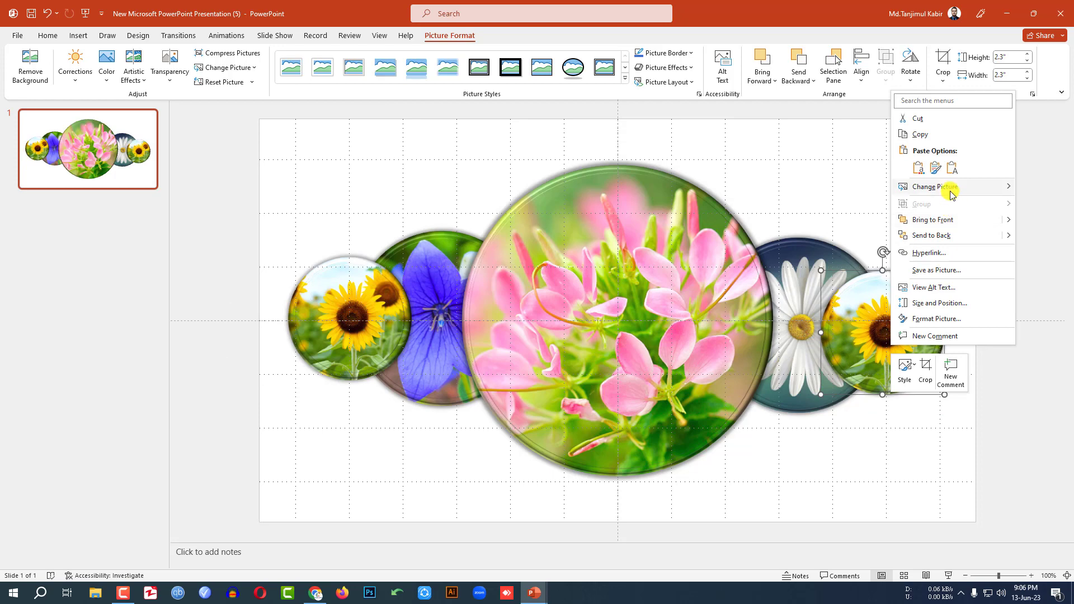
pyautogui.click(822, 207)
pyautogui.scroll(-5, 563, 291)
pyautogui.click(392, 330)
pyautogui.click(608, 414)
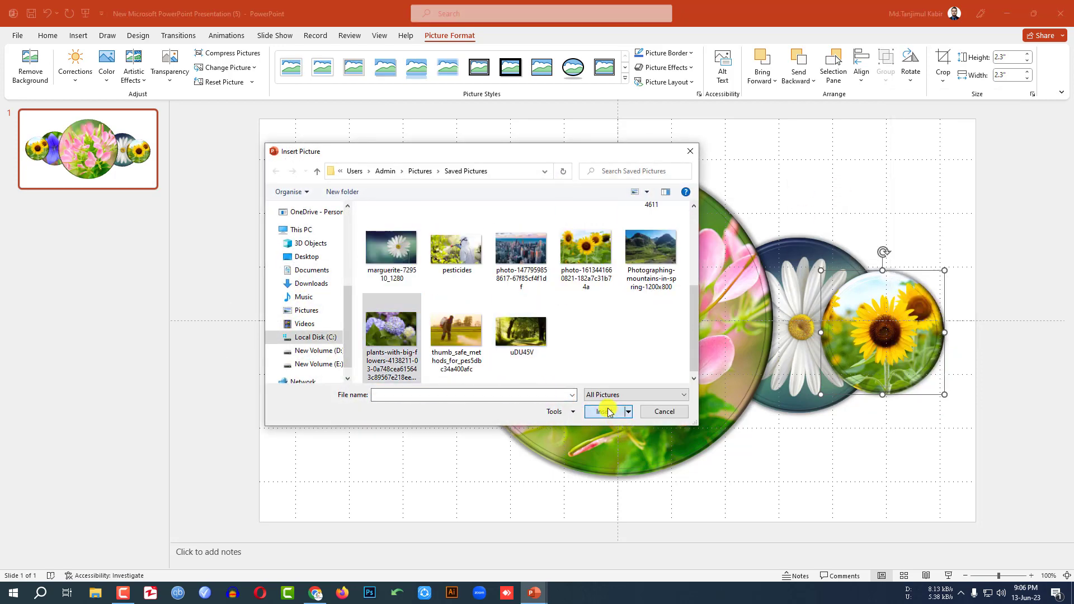
pyautogui.click(949, 236)
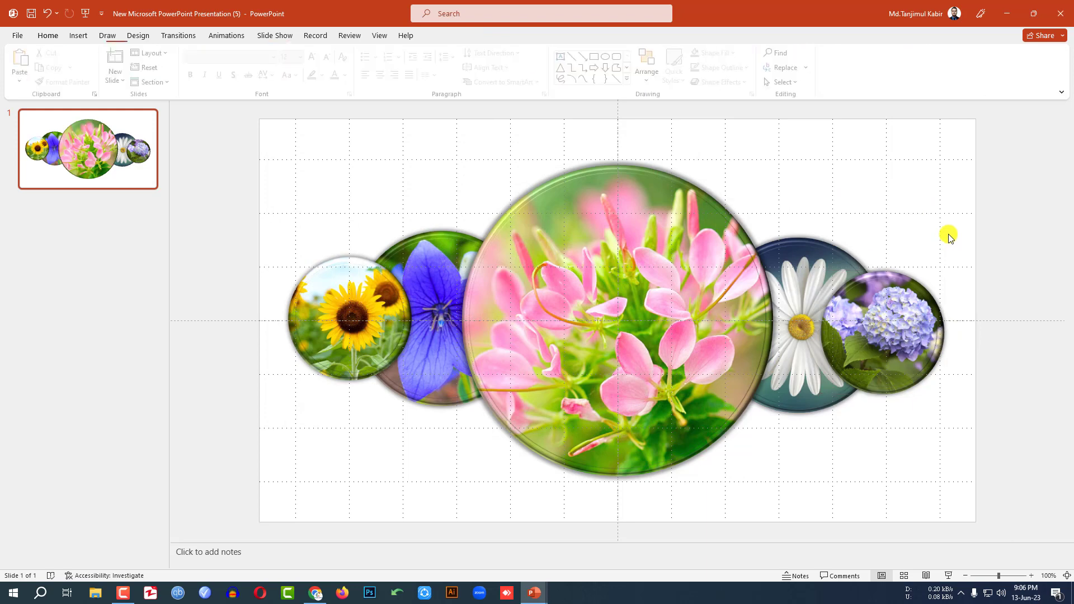
# Step: Send the sunflower and hydrangea to back and nudge the four outer circles inward
pyautogui.rightClick(352, 333)
pyautogui.click(395, 223)
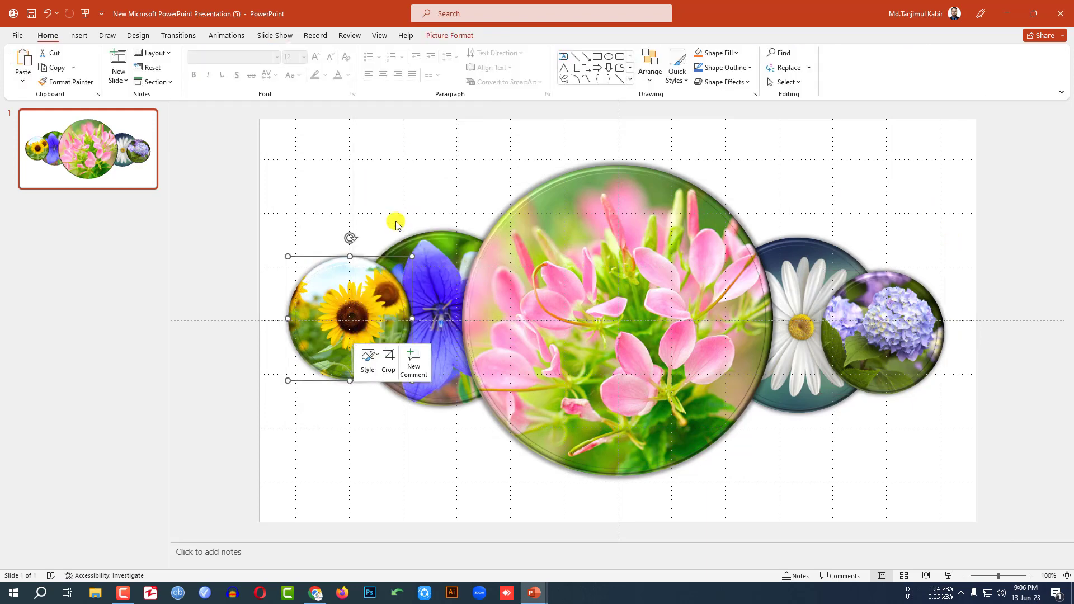
pyautogui.rightClick(871, 342)
pyautogui.click(911, 234)
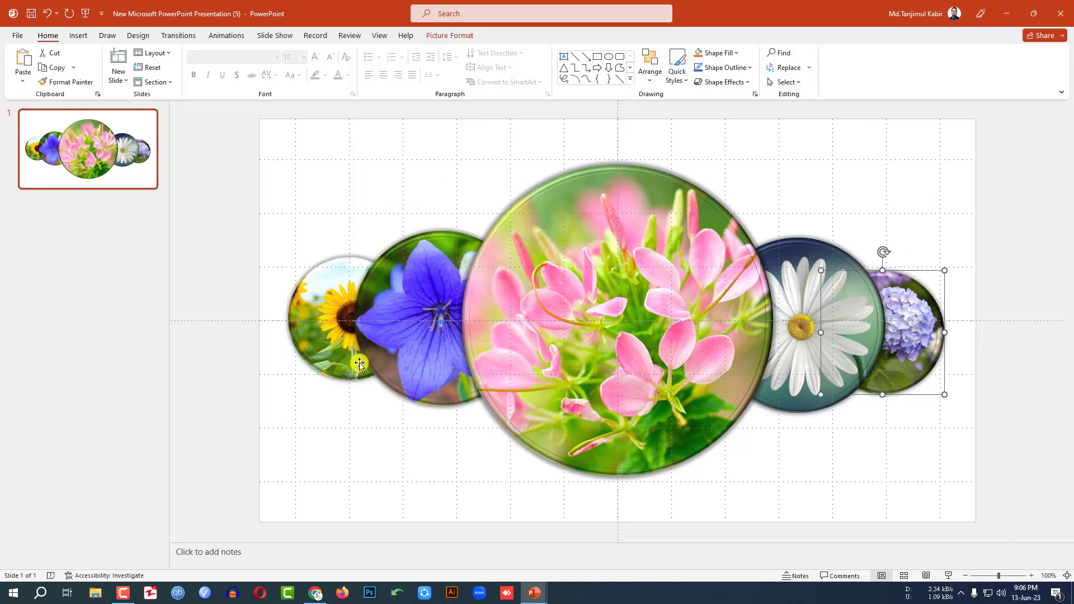
pyautogui.moveTo(402, 359); pyautogui.dragTo(415, 355)
pyautogui.moveTo(346, 354); pyautogui.dragTo(352, 355)
pyautogui.moveTo(828, 359); pyautogui.dragTo(813, 359)
pyautogui.moveTo(900, 344); pyautogui.dragTo(889, 344)
# Step: Select all five circles and Distribute Horizontally to space them evenly
pyautogui.press('Escape')
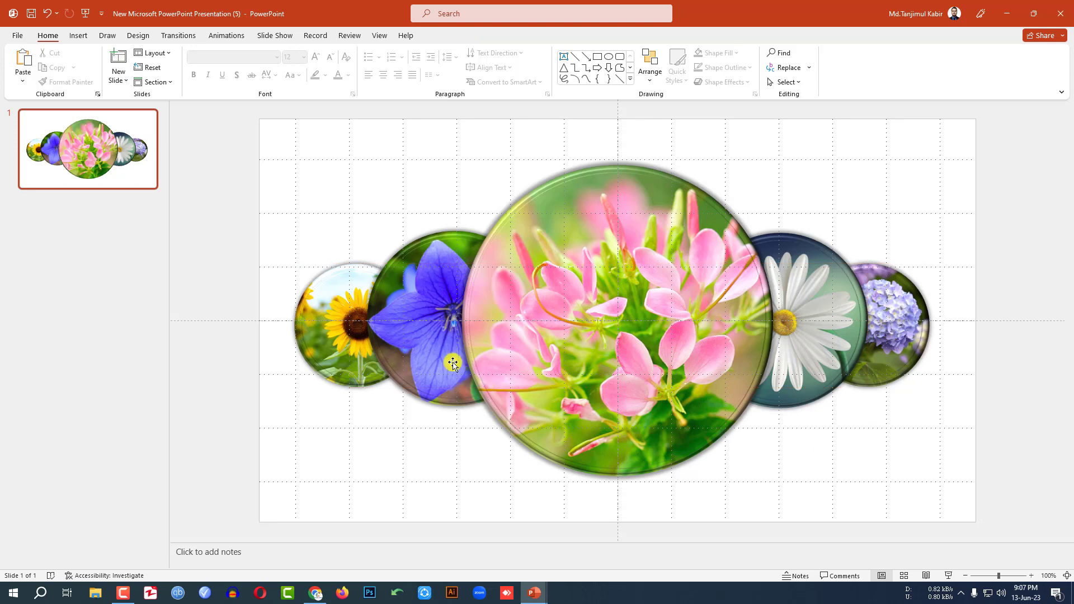
pyautogui.moveTo(289, 168); pyautogui.dragTo(976, 525)
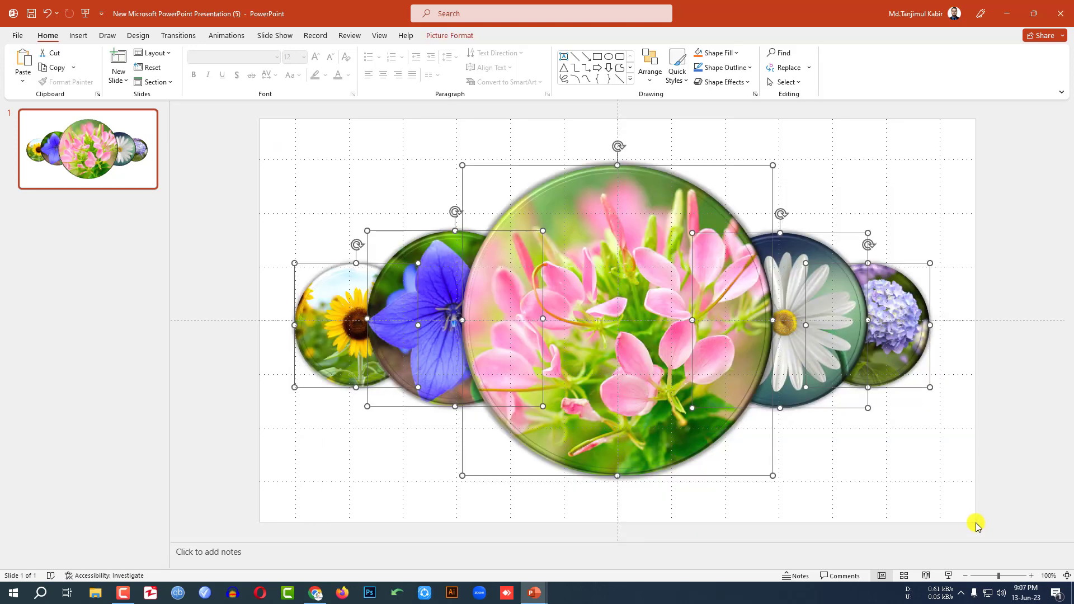
pyautogui.click(473, 35)
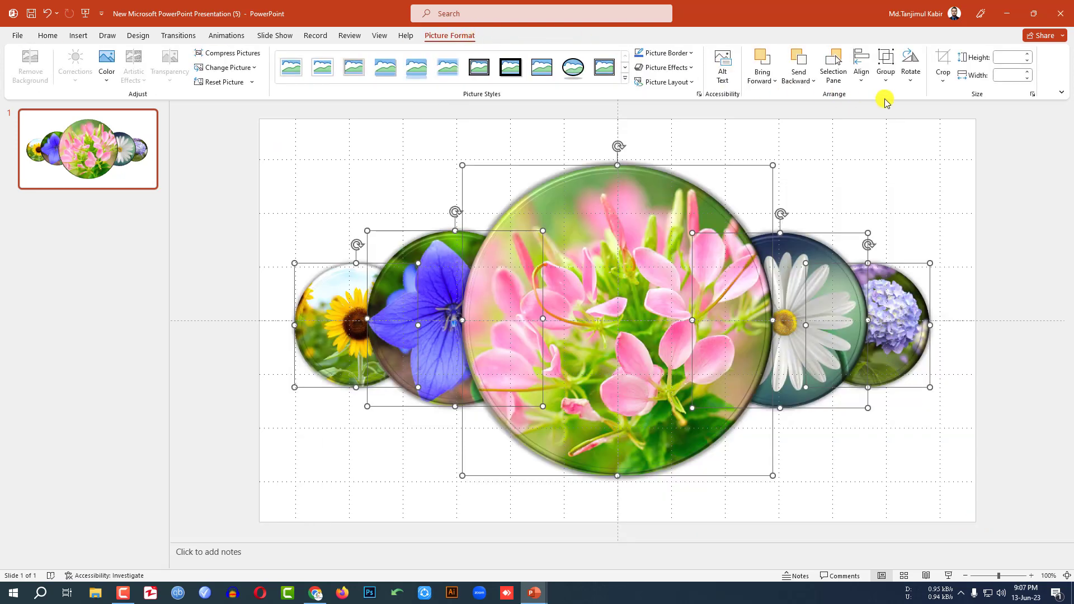
pyautogui.click(864, 82)
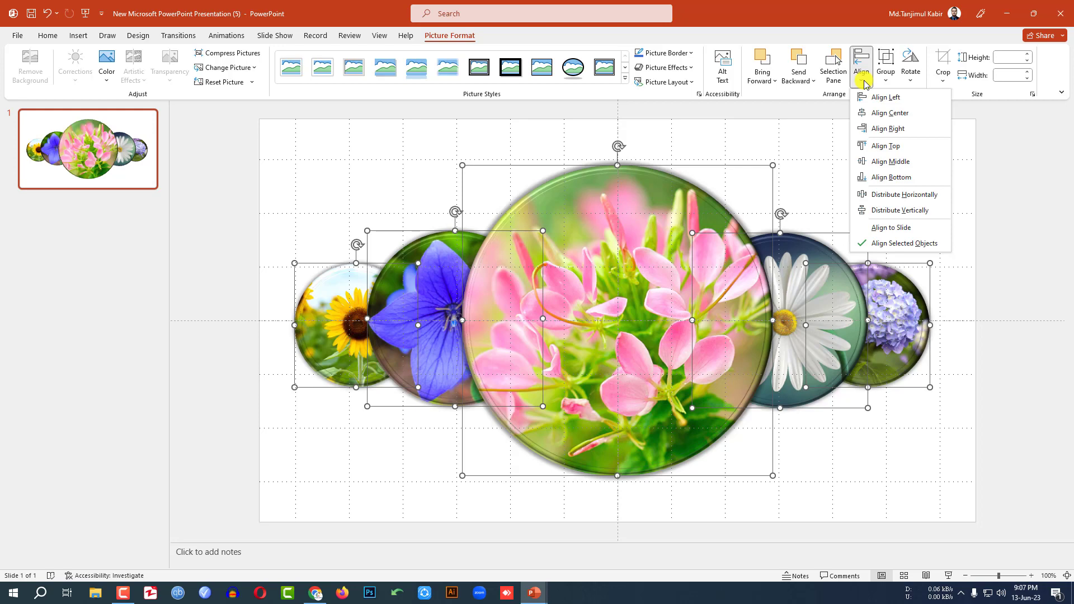
pyautogui.click(893, 195)
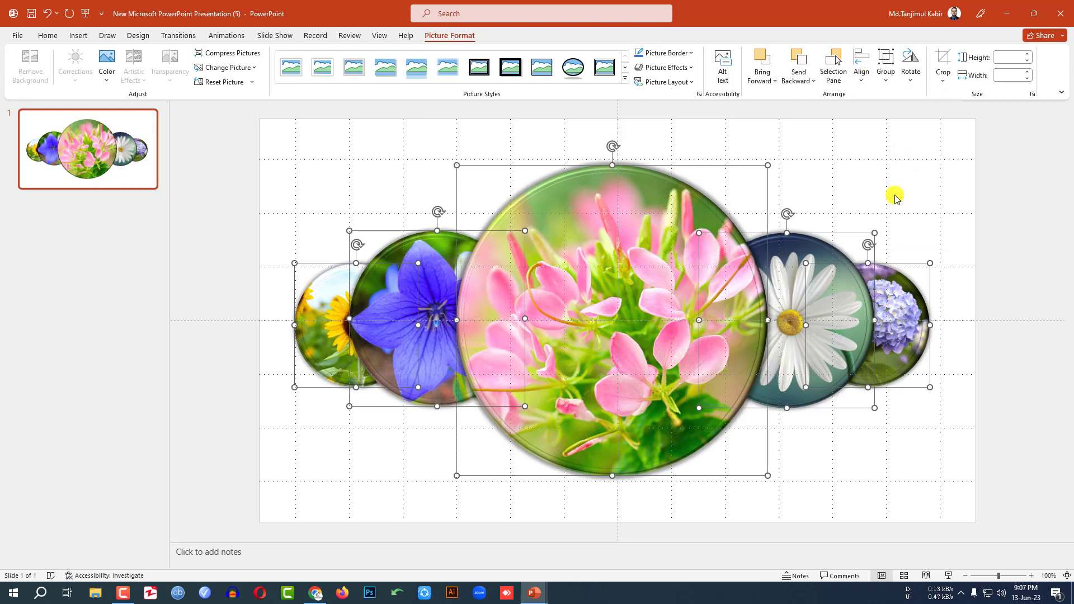
pyautogui.click(895, 429)
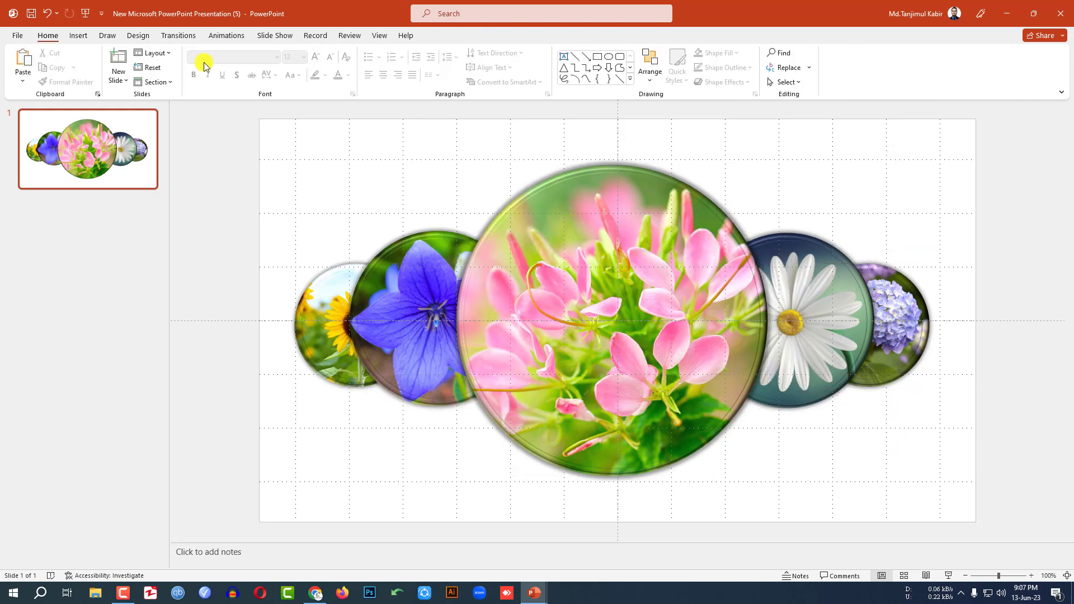
# Step: Give the slide background a gradient fill and remove its middle gradient stop
pyautogui.click(138, 35)
pyautogui.click(982, 81)
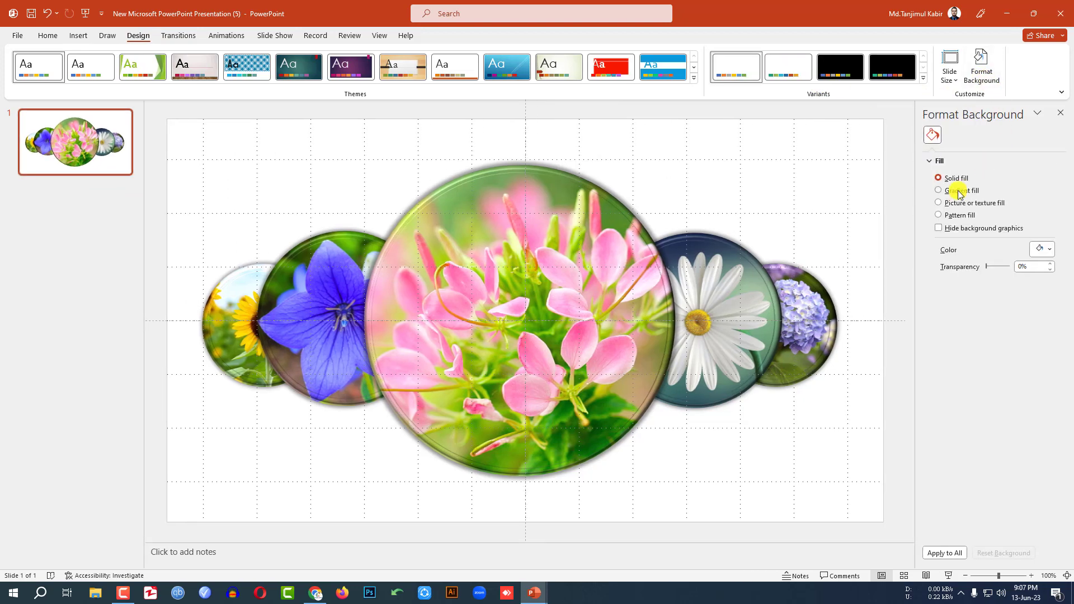
pyautogui.click(956, 192)
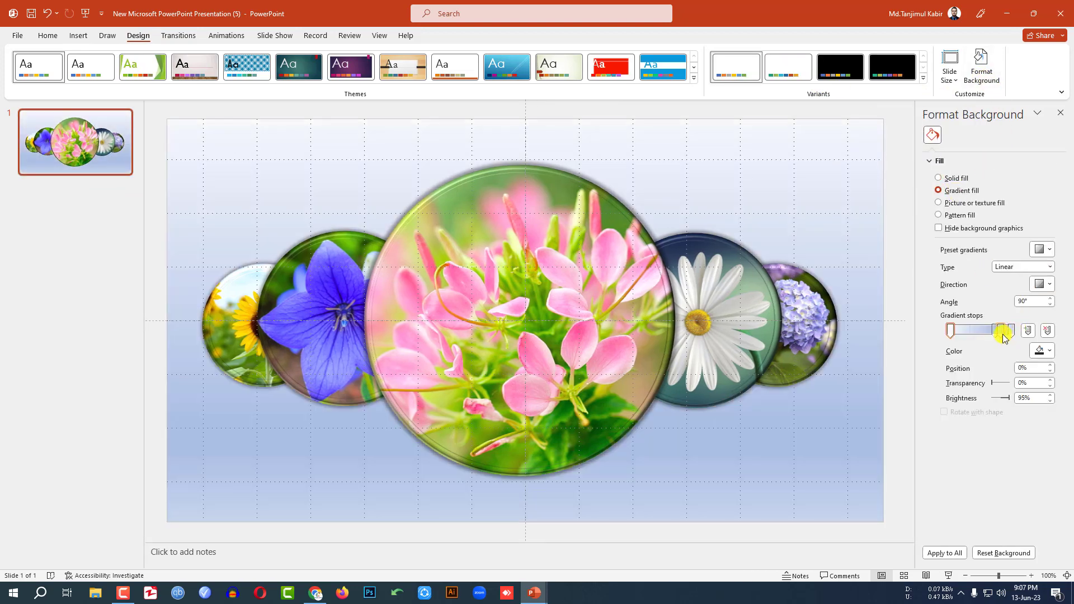
pyautogui.moveTo(1003, 335); pyautogui.dragTo(995, 330)
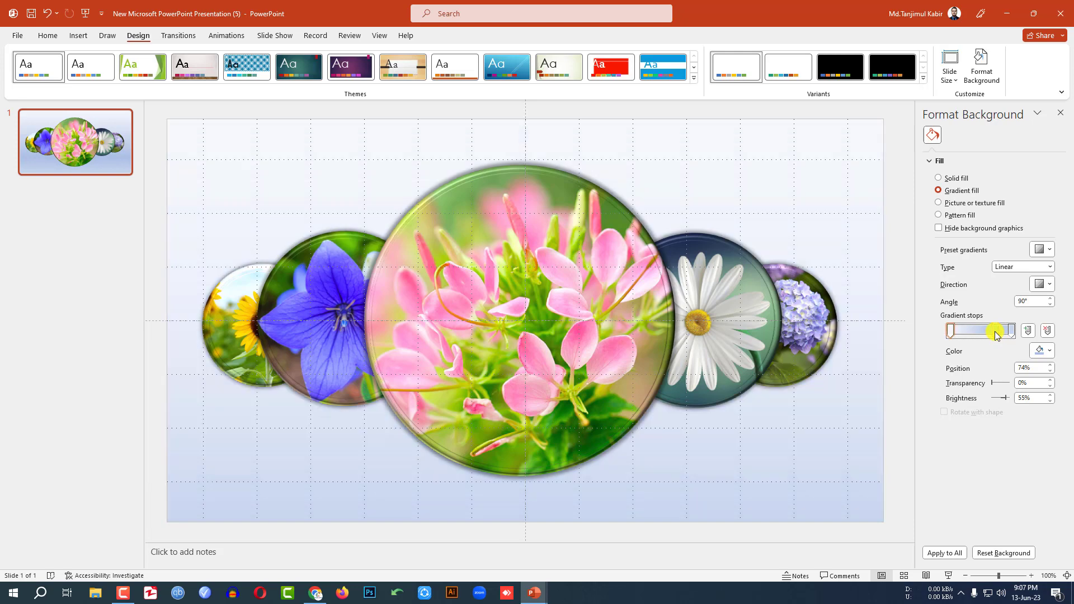
# Step: Eyedropper green from the flowers for the top stop and tan for the bottom stop
pyautogui.click(1042, 351)
pyautogui.click(1001, 485)
pyautogui.click(554, 186)
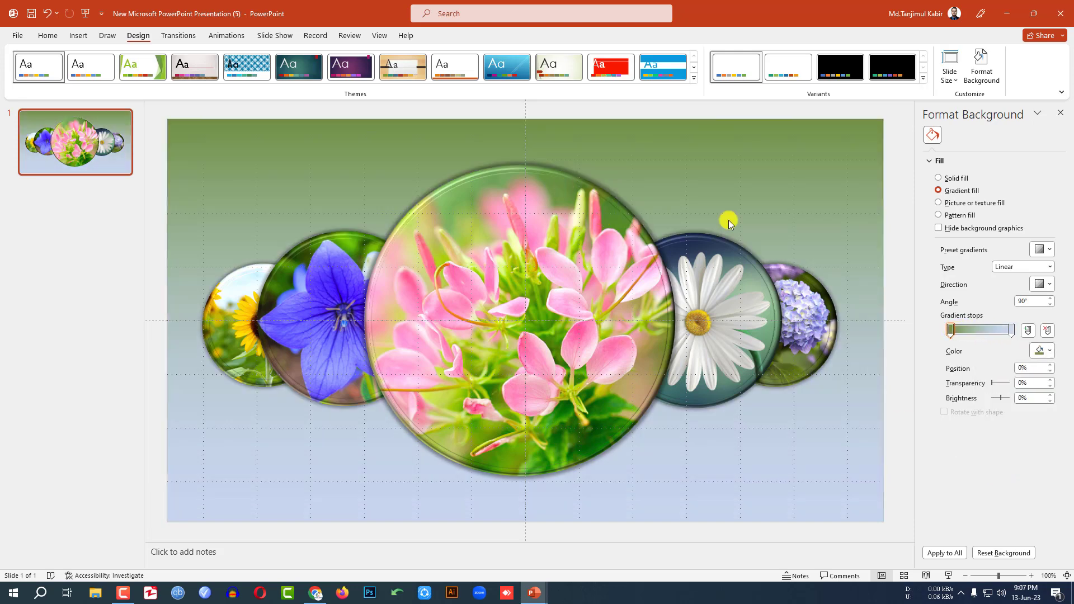
pyautogui.click(1042, 350)
pyautogui.click(1001, 515)
pyautogui.click(643, 373)
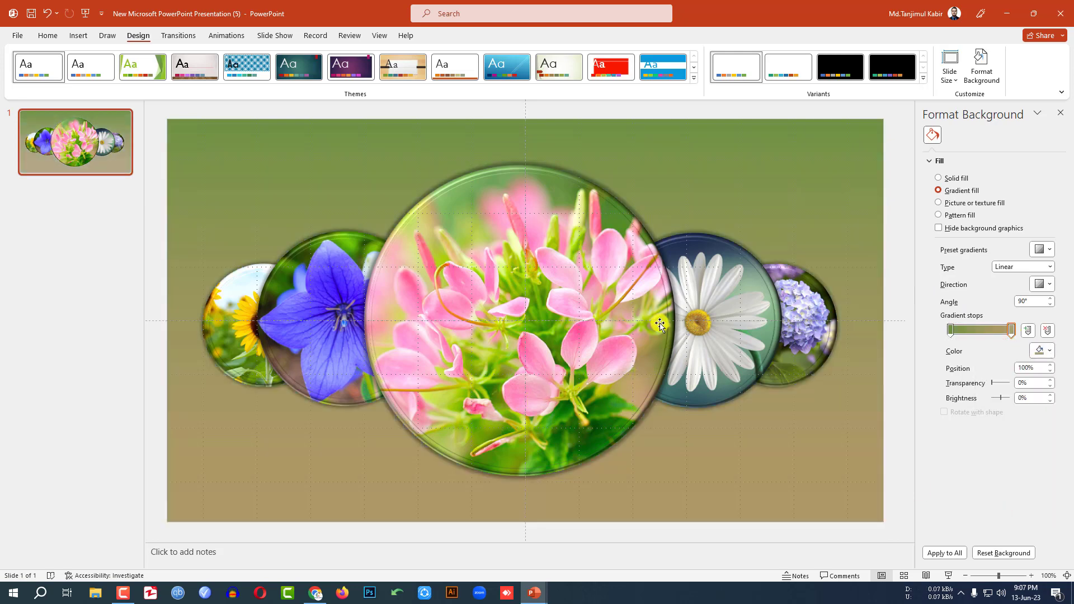
pyautogui.click(302, 246)
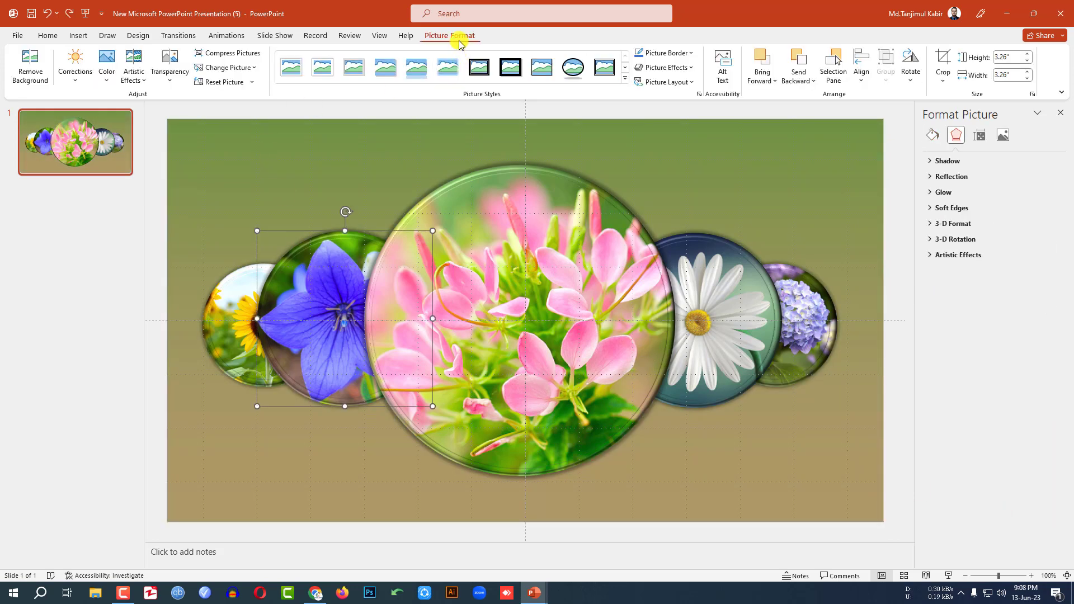
# Step: Darken the blue flower to -20% brightness/-40% contrast and the sunflower to -40%/-40%
pyautogui.click(75, 64)
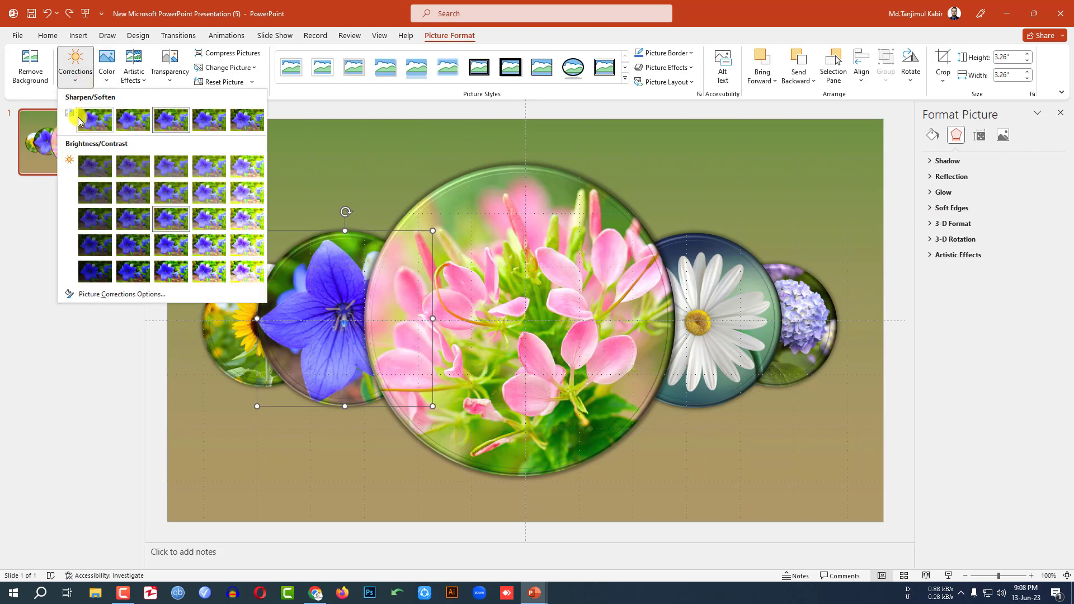
pyautogui.click(124, 169)
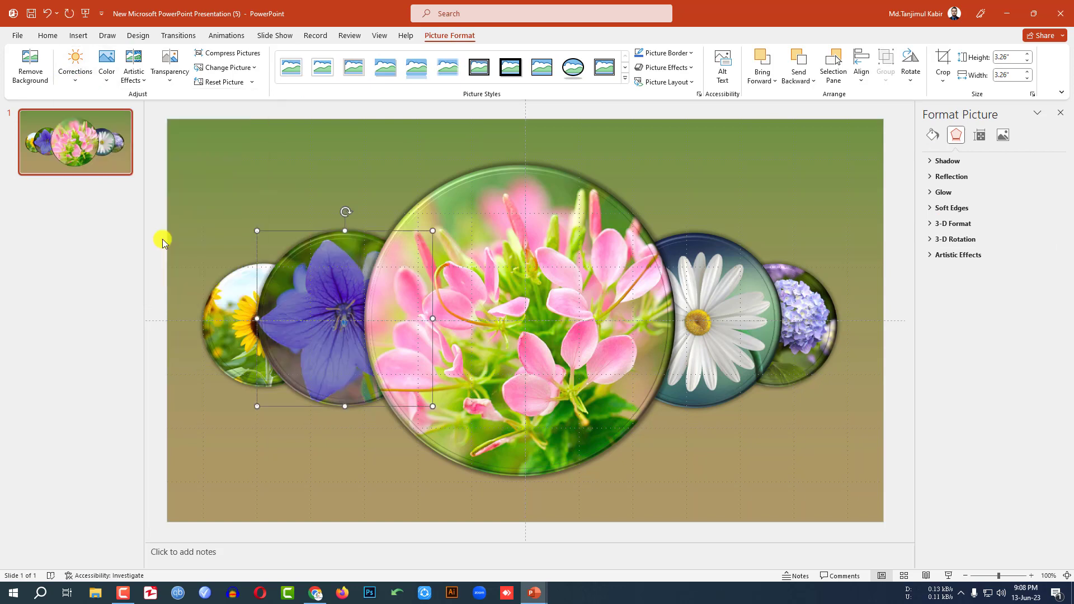
pyautogui.click(237, 324)
pyautogui.click(75, 64)
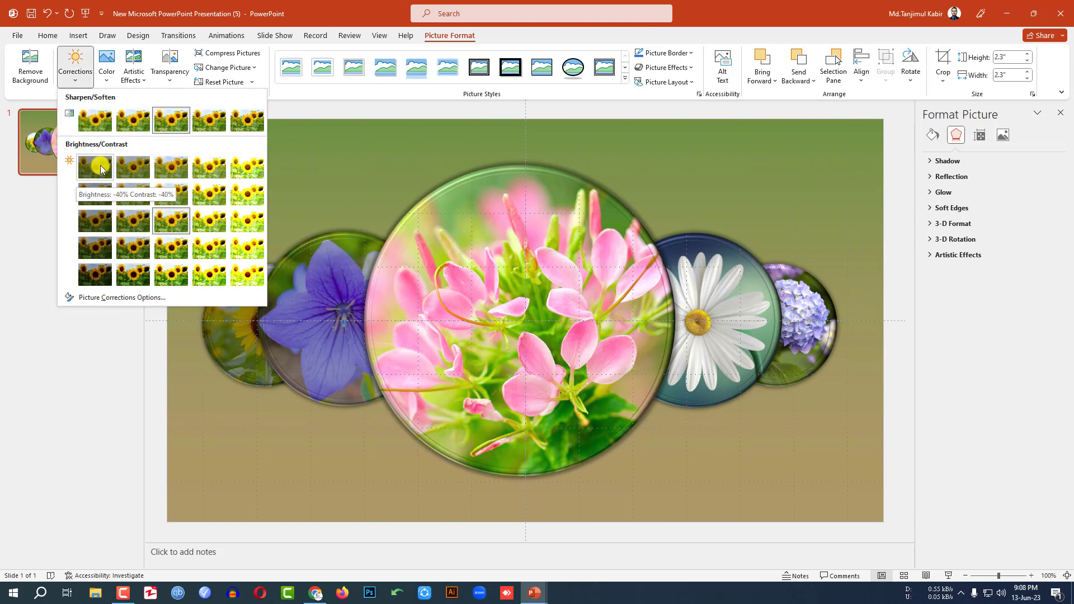
pyautogui.click(99, 169)
# Step: Darken the daisy to -20% brightness/-40% contrast and the hydrangea to -40%/-40%
pyautogui.click(750, 319)
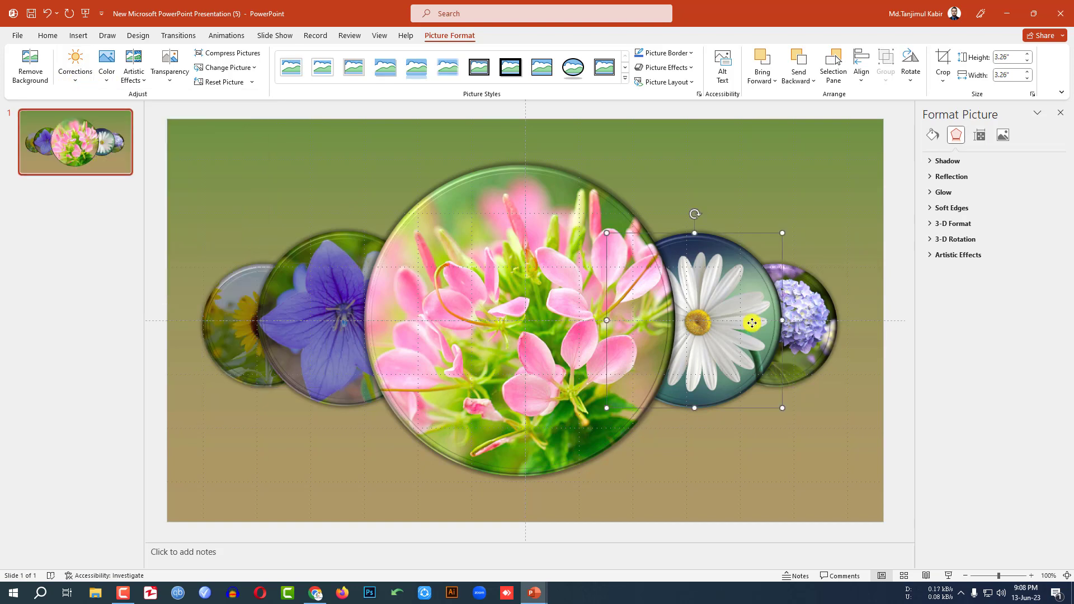
pyautogui.click(78, 78)
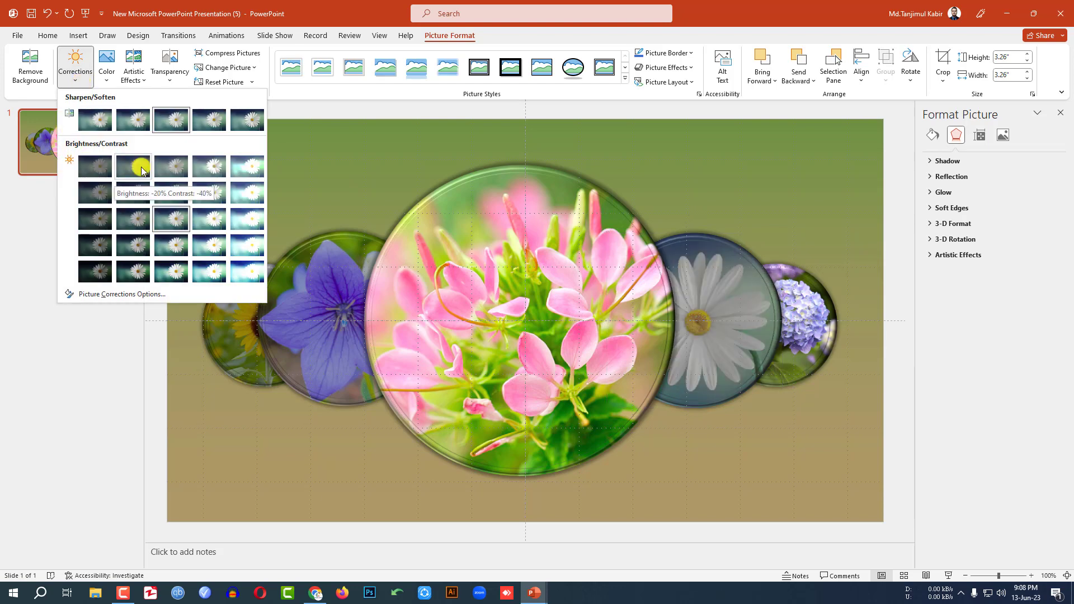
pyautogui.click(142, 170)
pyautogui.click(822, 322)
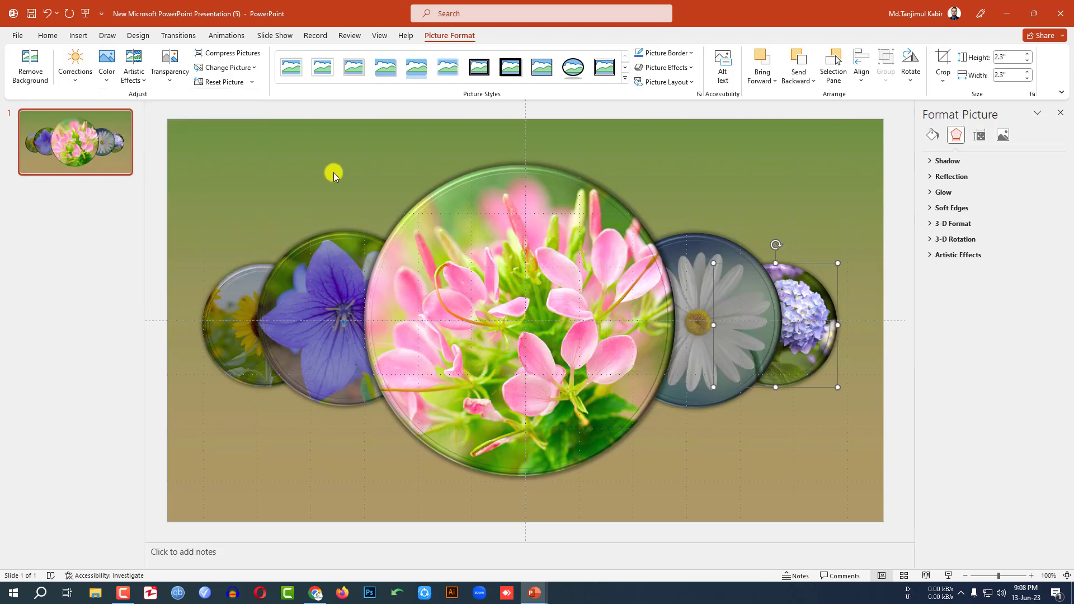
pyautogui.click(79, 83)
pyautogui.click(95, 165)
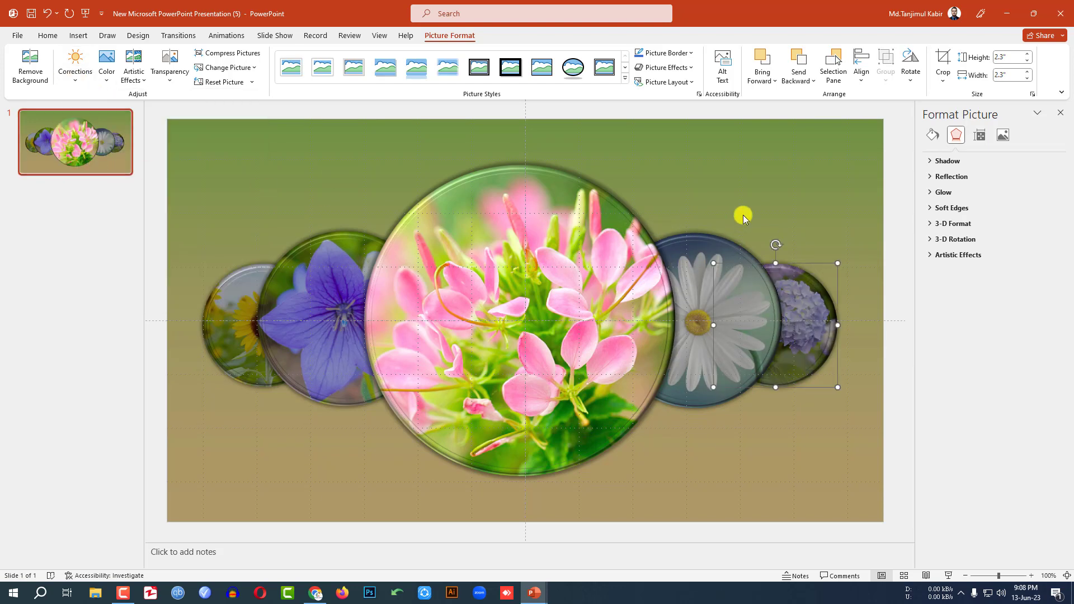
pyautogui.click(799, 212)
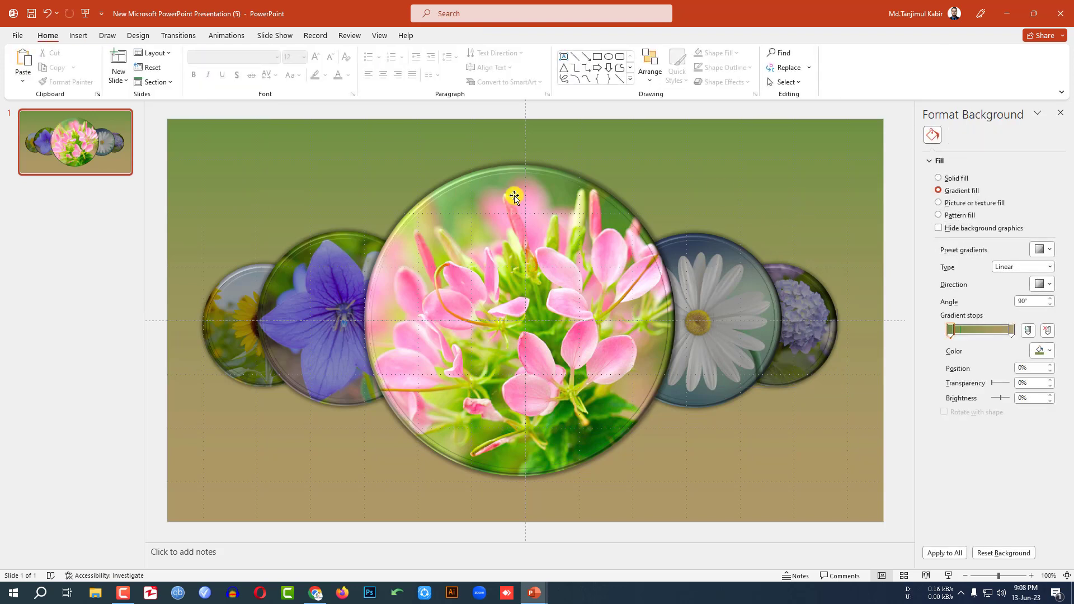
# Step: Add a FLOWER-01 text box above the pink flower in white Team A font
pyautogui.click(78, 36)
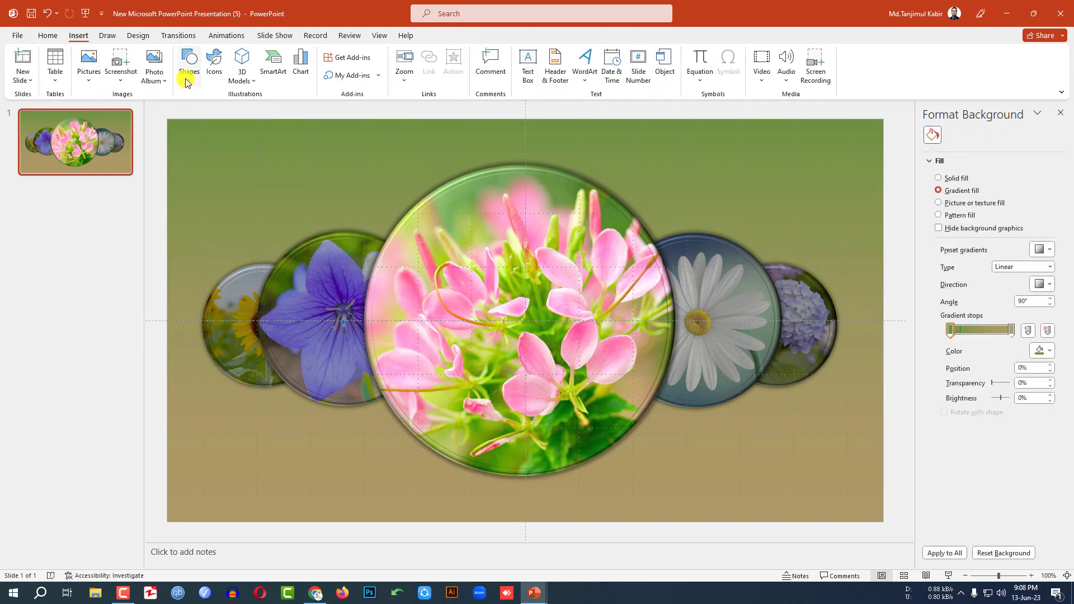
pyautogui.click(186, 79)
pyautogui.click(185, 112)
pyautogui.moveTo(484, 136); pyautogui.dragTo(558, 158)
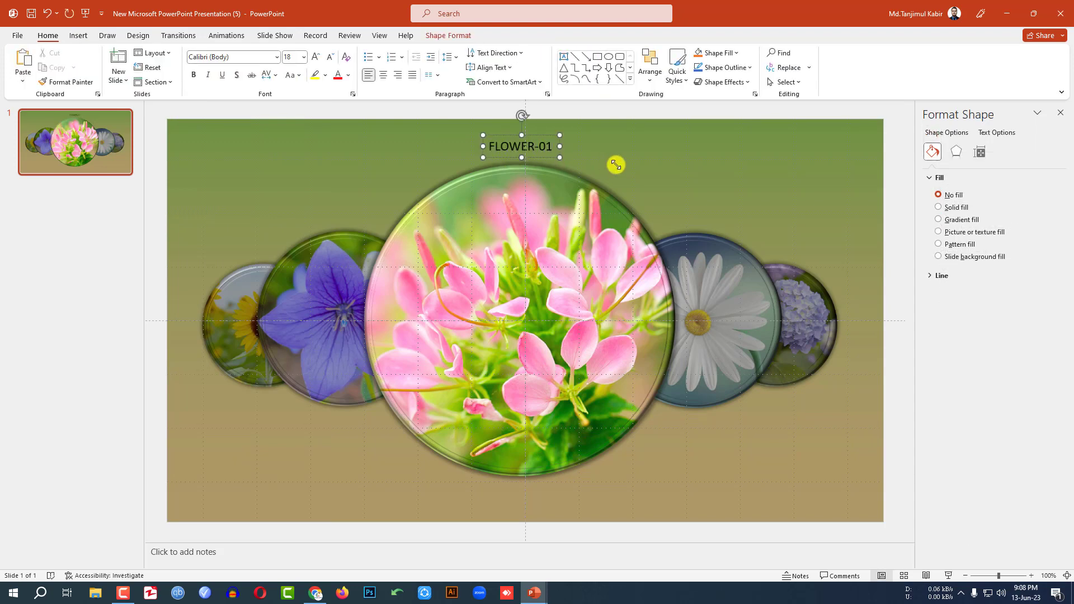
pyautogui.click(348, 75)
pyautogui.click(337, 106)
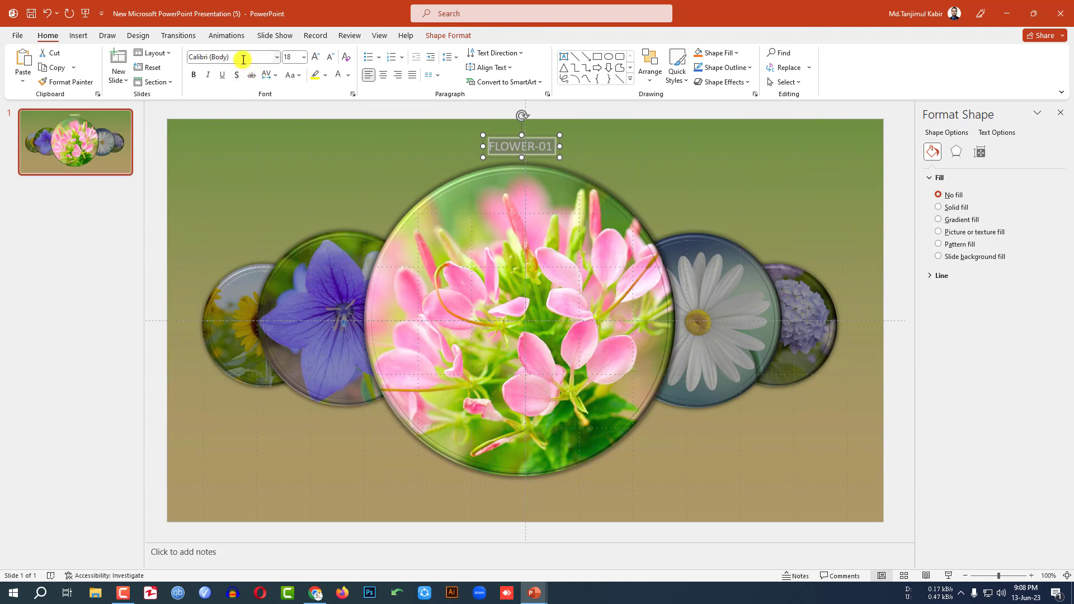
pyautogui.click(241, 58)
pyautogui.write('Te')
pyautogui.press('Return')
# Step: Copy the label above the other flowers and renumber them 02 daisy, 03 hydrangea, 04 blue, 05 sunflower
pyautogui.moveTo(529, 149); pyautogui.dragTo(351, 224)
pyautogui.moveTo(346, 222); pyautogui.dragTo(253, 247)
pyautogui.click(506, 185)
pyautogui.doubleClick(722, 224)
pyautogui.write('02')
pyautogui.doubleClick(813, 248)
pyautogui.write('03')
pyautogui.doubleClick(363, 213)
pyautogui.write('04')
pyautogui.doubleClick(261, 237)
pyautogui.press('Escape')
# Step: Select the FLOWER-02 to FLOWER-05 label boxes together
pyautogui.hotkey('shift', 'Tab')
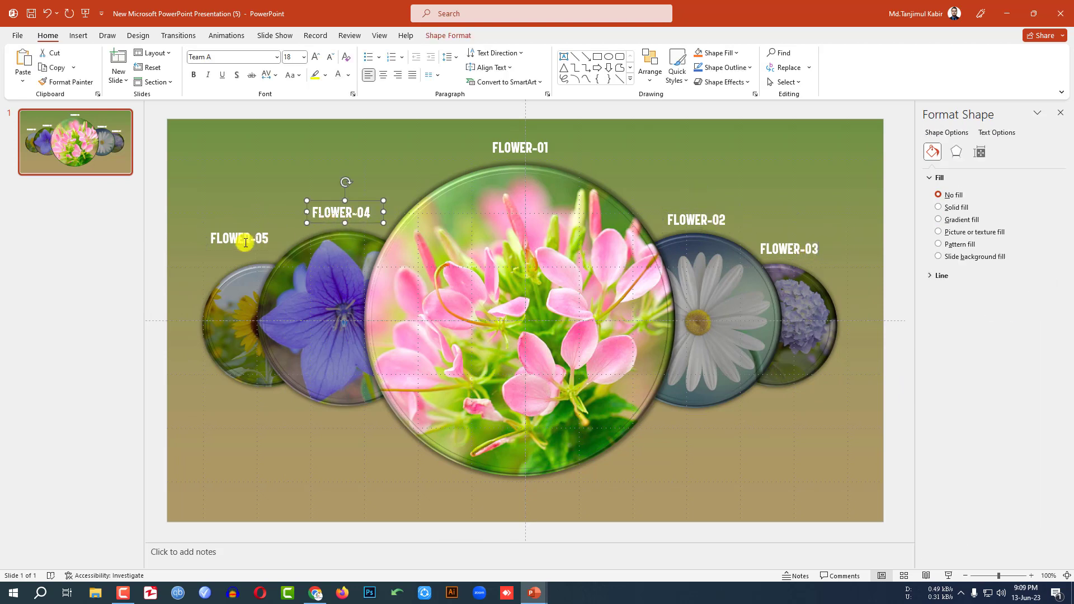
pyautogui.keyDown('shift'); pyautogui.click(244, 246); pyautogui.keyUp('shift')
pyautogui.keyDown('shift'); pyautogui.click(706, 226); pyautogui.keyUp('shift')
pyautogui.keyDown('shift'); pyautogui.click(791, 242); pyautogui.keyUp('shift')
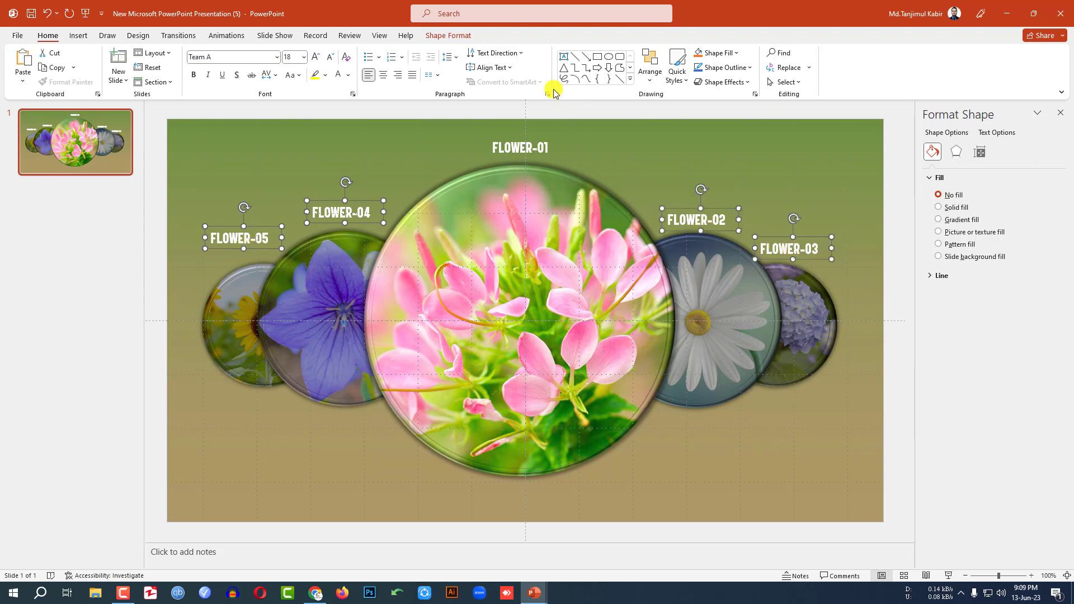
# Step: Colour the FLOWER-02 to FLOWER-05 label text White, Background 1, Darker 25%
pyautogui.click(453, 39)
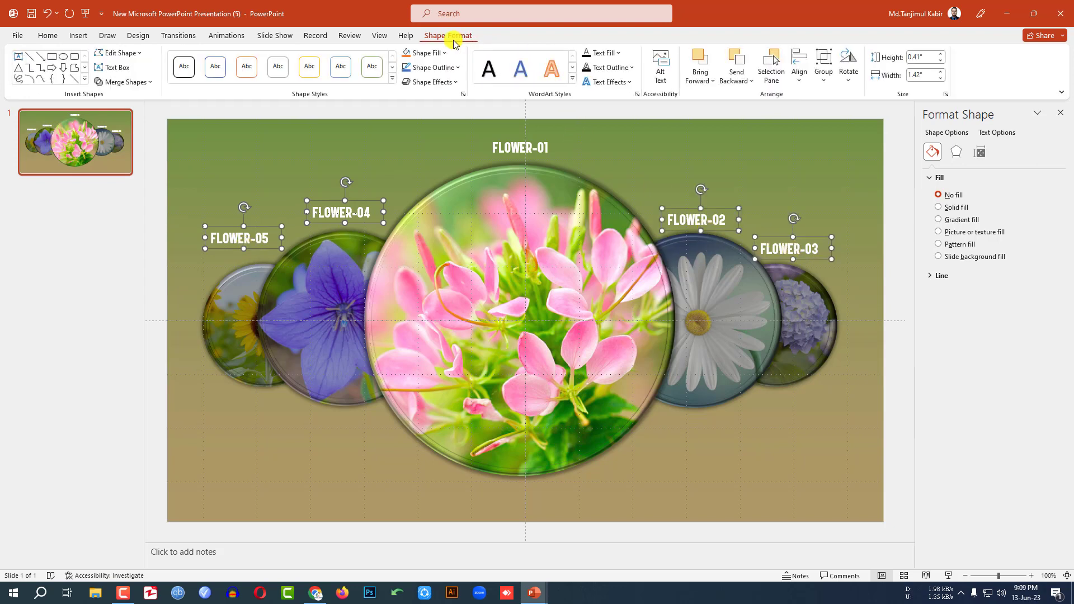
pyautogui.click(619, 53)
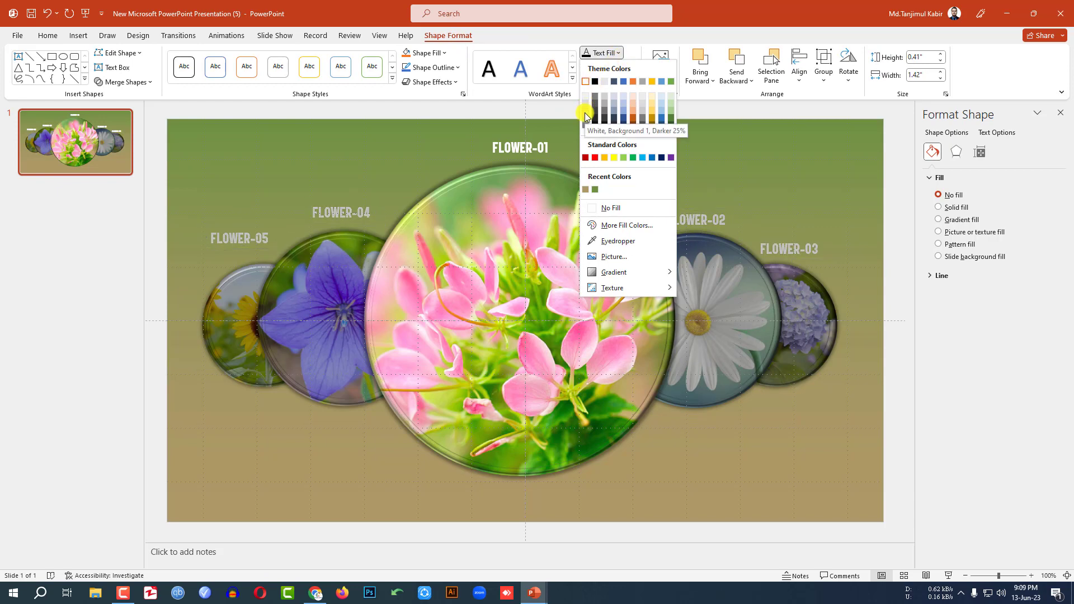
pyautogui.click(586, 117)
pyautogui.click(867, 254)
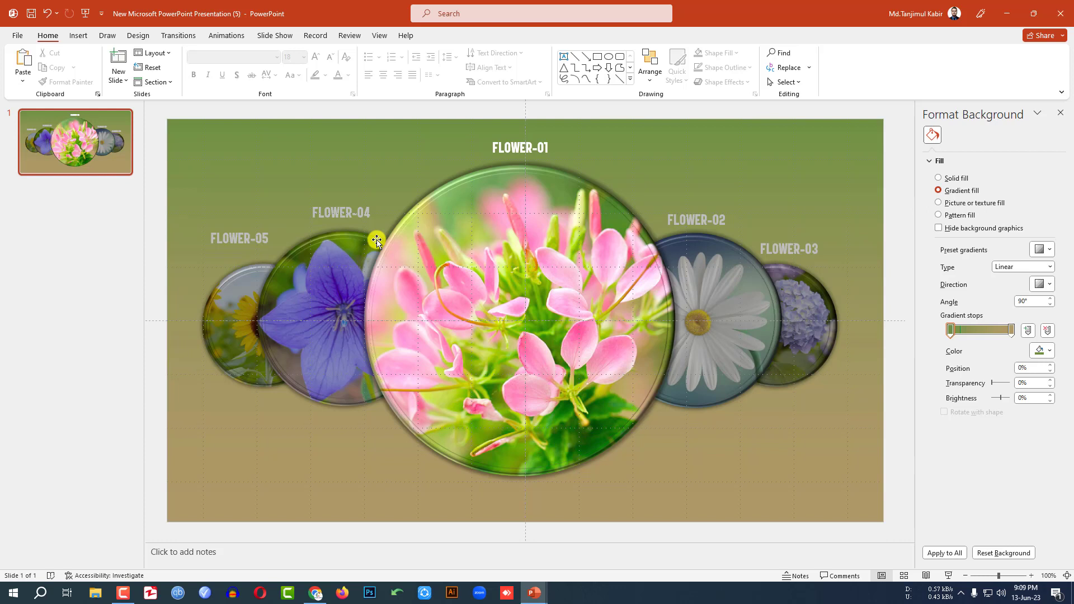
# Step: Duplicate slide 1 as slide 2 and pick out its flower pictures
pyautogui.rightClick(108, 157)
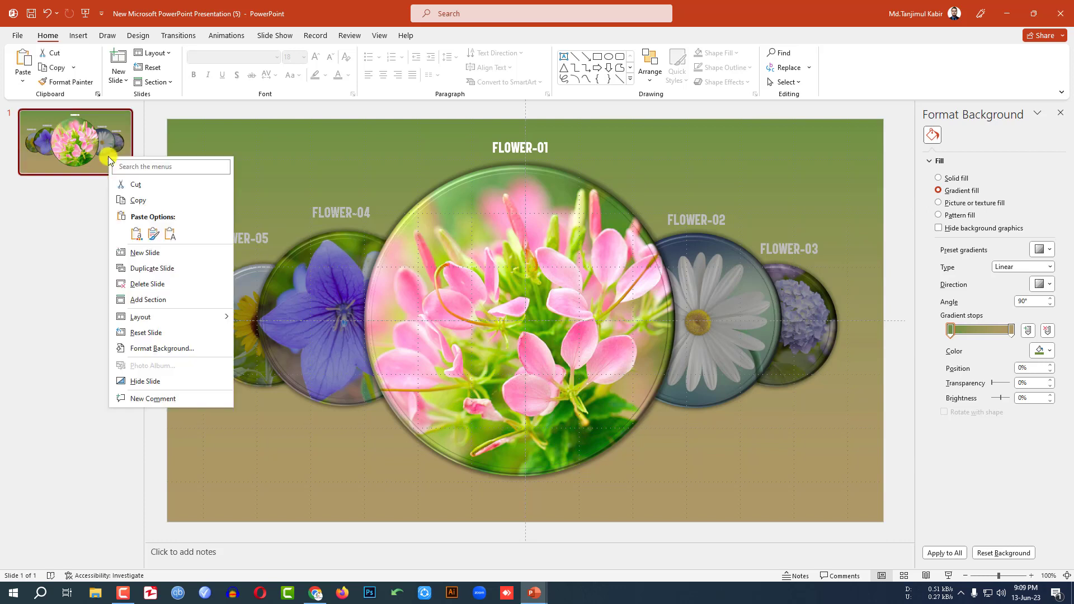
pyautogui.click(133, 269)
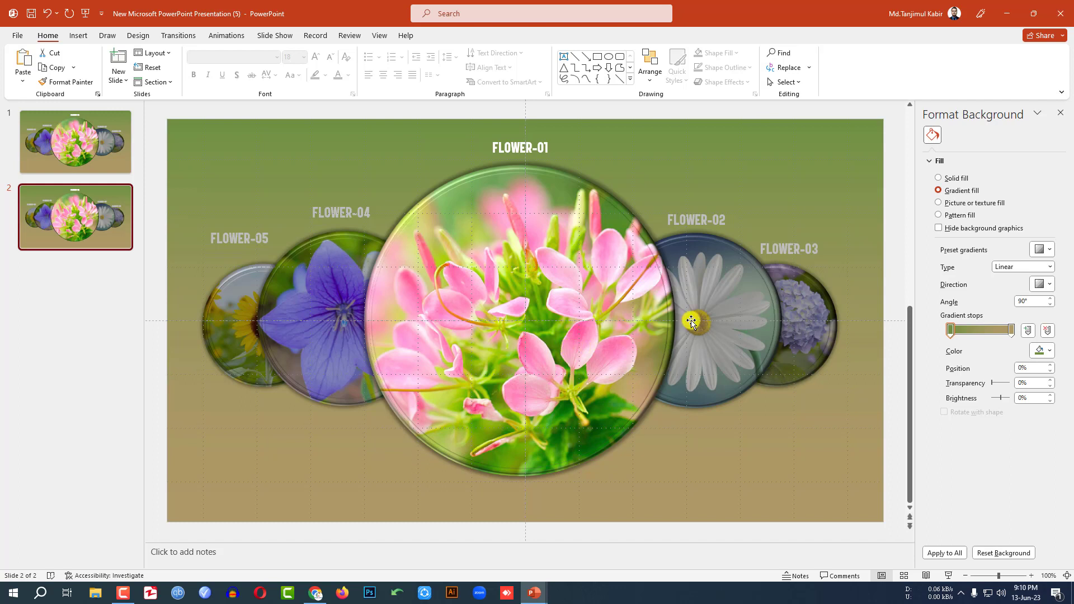
pyautogui.click(719, 291)
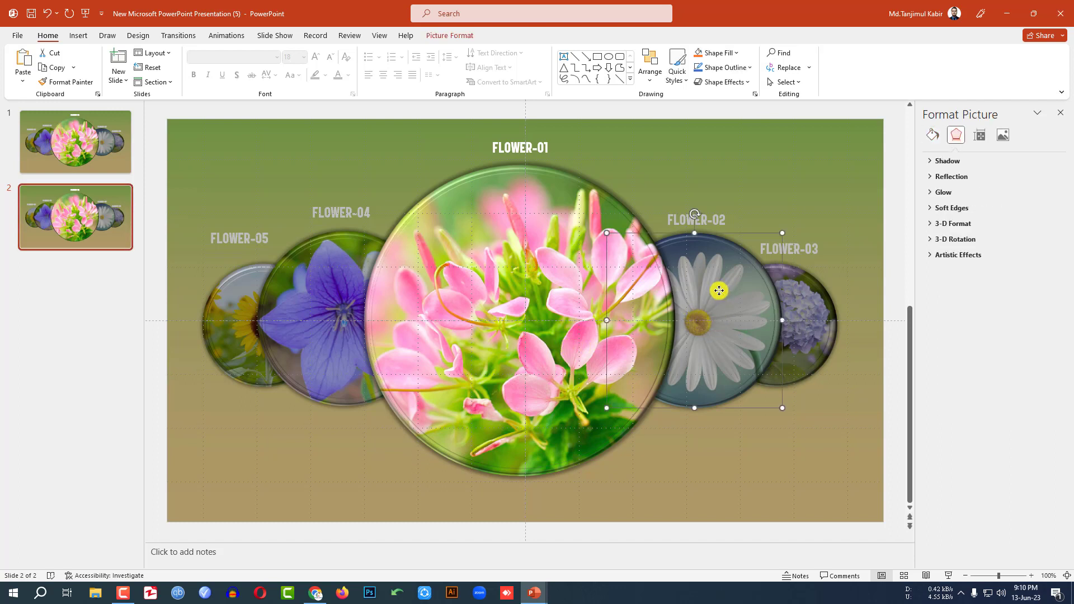
pyautogui.click(529, 183)
pyautogui.click(339, 283)
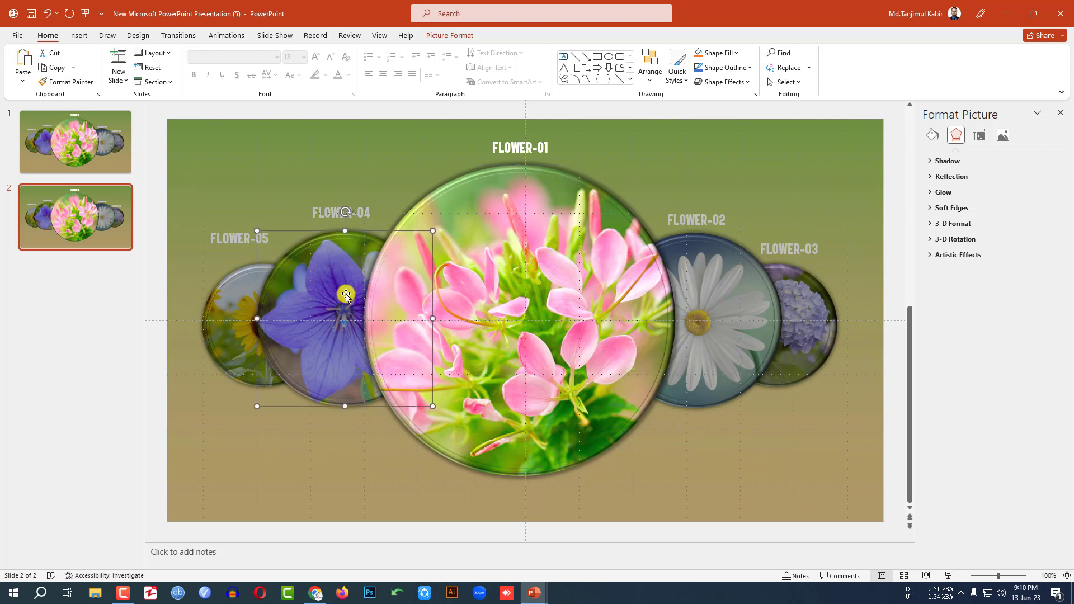
pyautogui.click(221, 318)
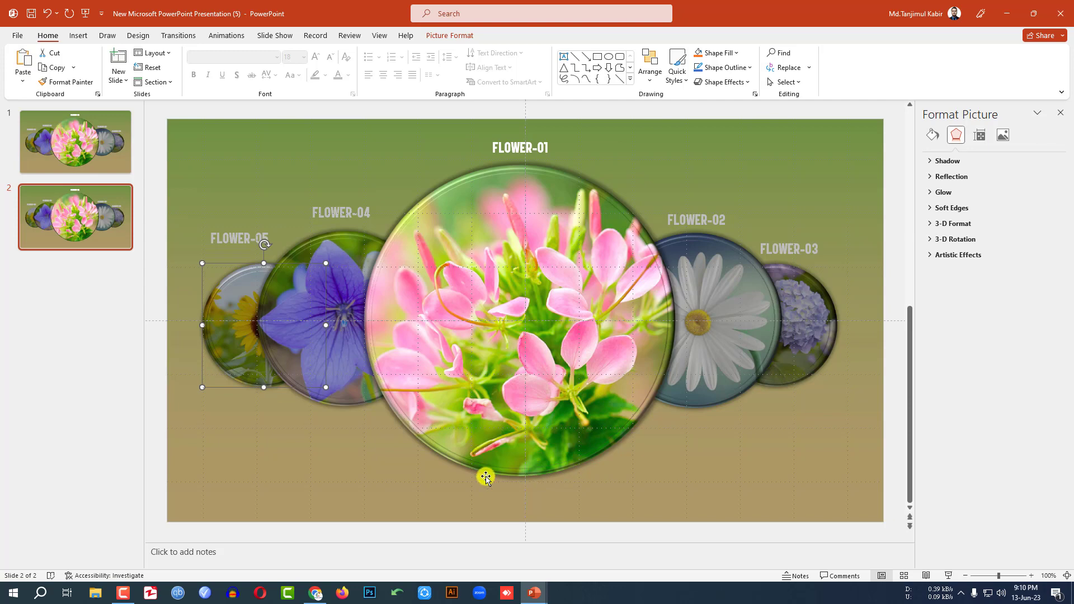
pyautogui.click(479, 319)
pyautogui.scroll(-5, 479, 319)
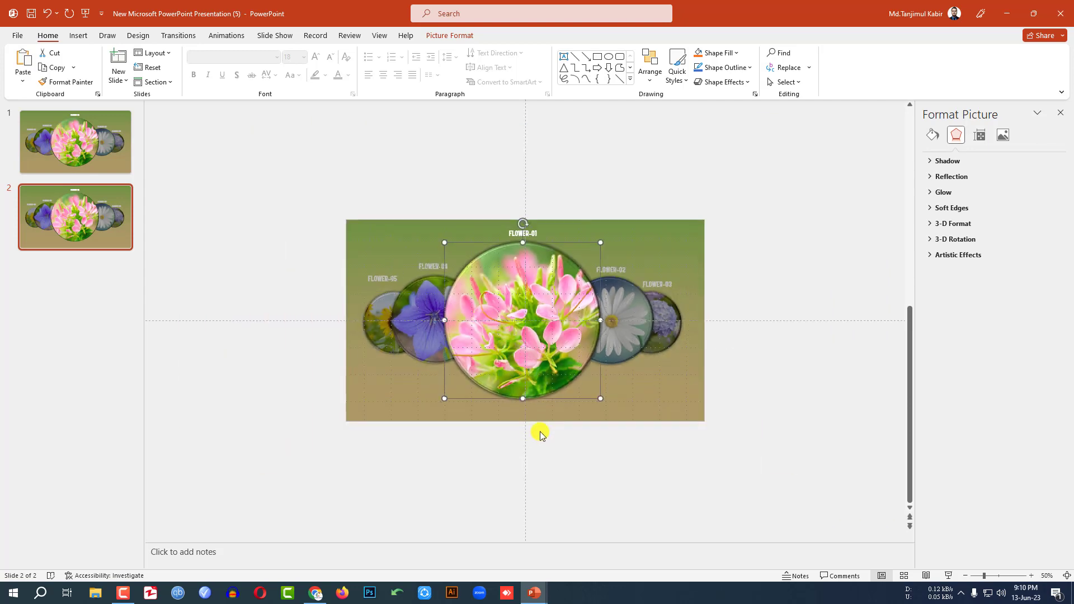
# Step: Copy the pink, blue, daisy and hydrangea circles into a row below slide 2
pyautogui.moveTo(552, 351); pyautogui.dragTo(554, 510)
pyautogui.scroll(-2, 554, 510)
pyautogui.click(468, 339)
pyautogui.moveTo(468, 340); pyautogui.dragTo(434, 439)
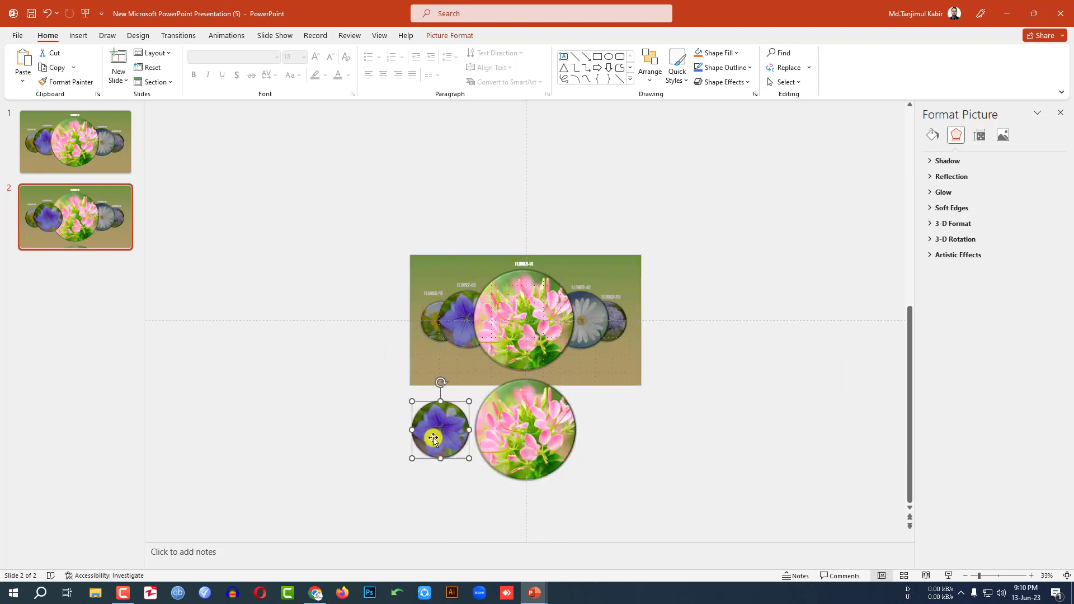
pyautogui.click(592, 333)
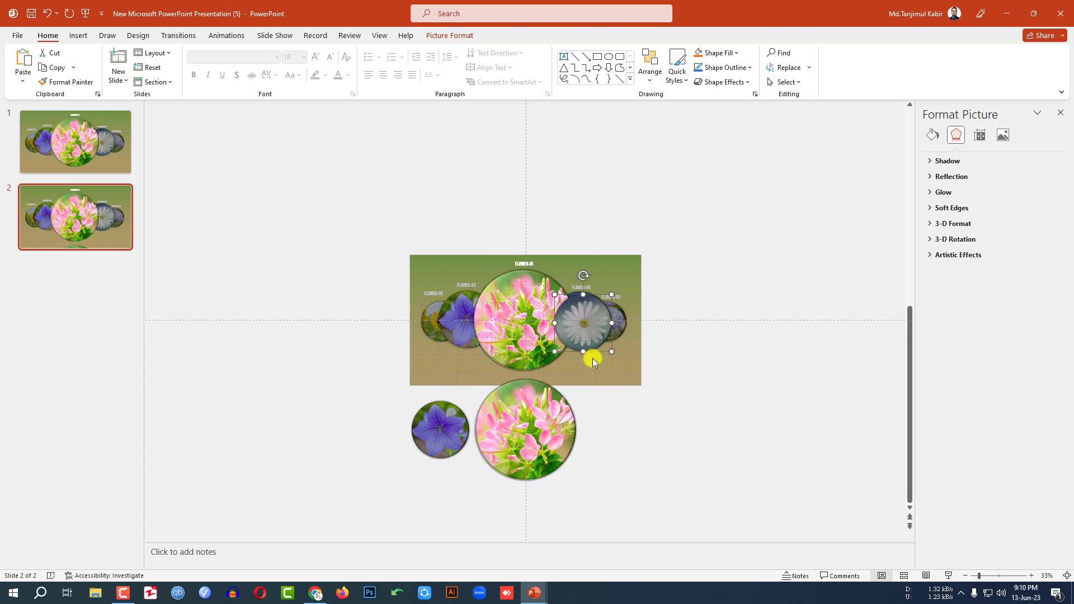
pyautogui.moveTo(581, 332); pyautogui.dragTo(614, 449)
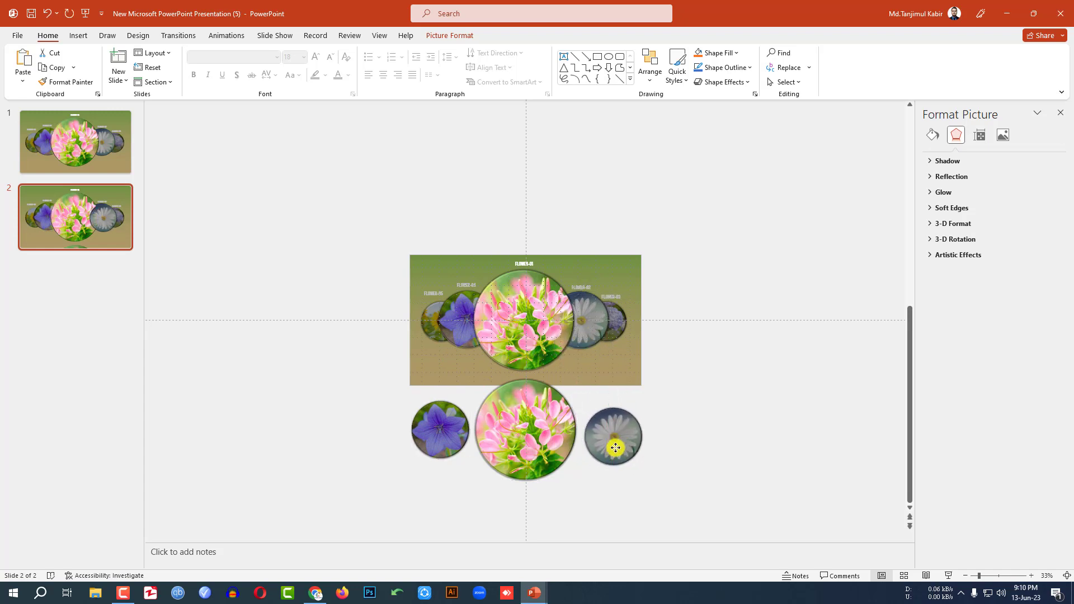
pyautogui.click(622, 320)
pyautogui.moveTo(622, 320); pyautogui.dragTo(676, 443)
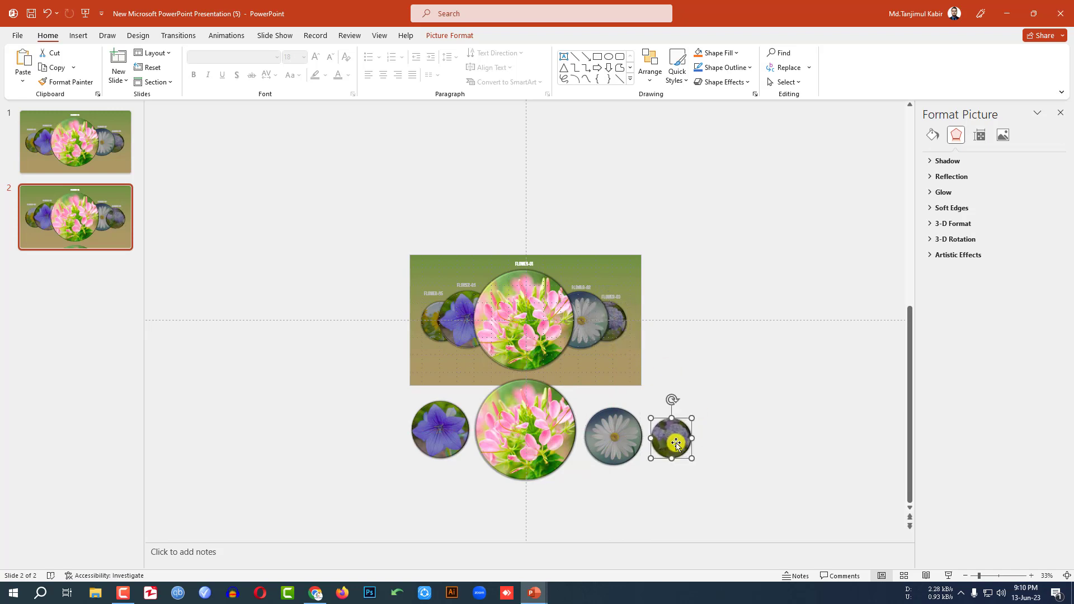
pyautogui.click(618, 439)
pyautogui.click(544, 442)
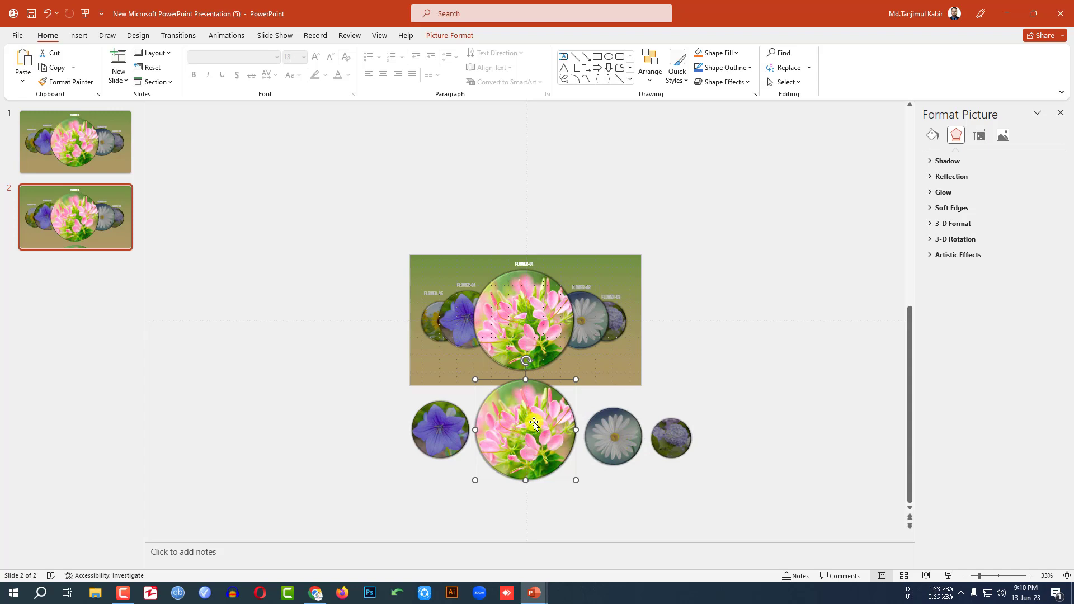
# Step: Set the daisy copy's height to 5.78"
pyautogui.click(457, 37)
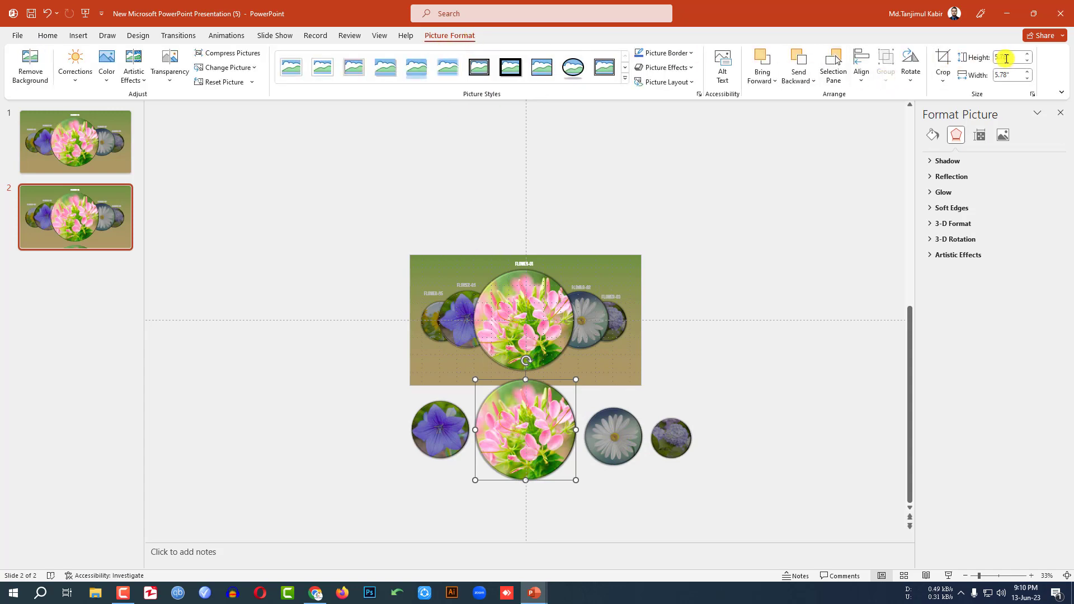
pyautogui.click(604, 431)
pyautogui.click(1015, 59)
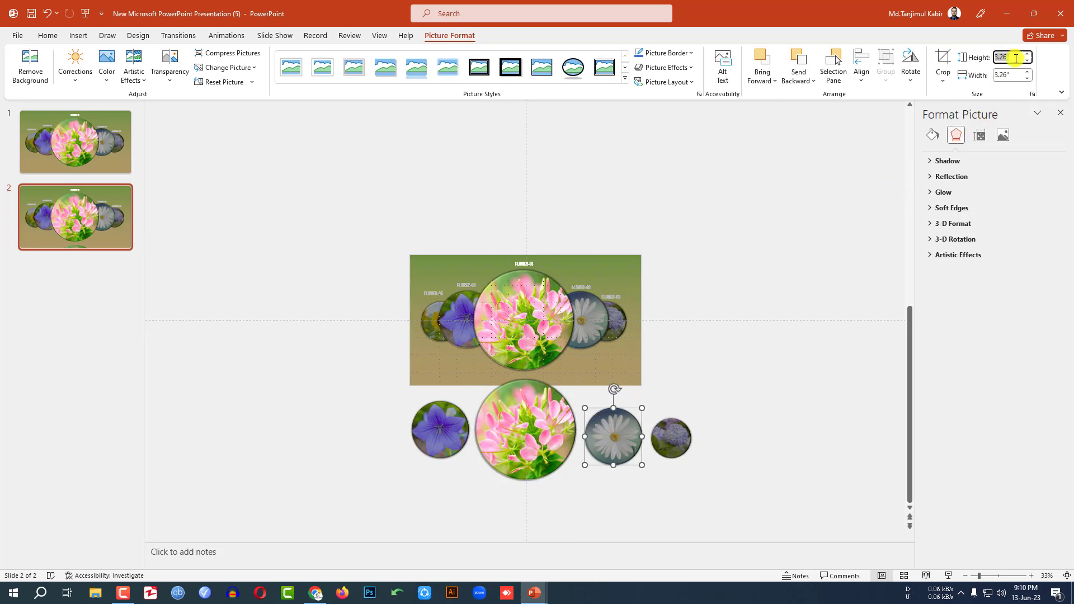
pyautogui.write('5.78')
pyautogui.press('Return')
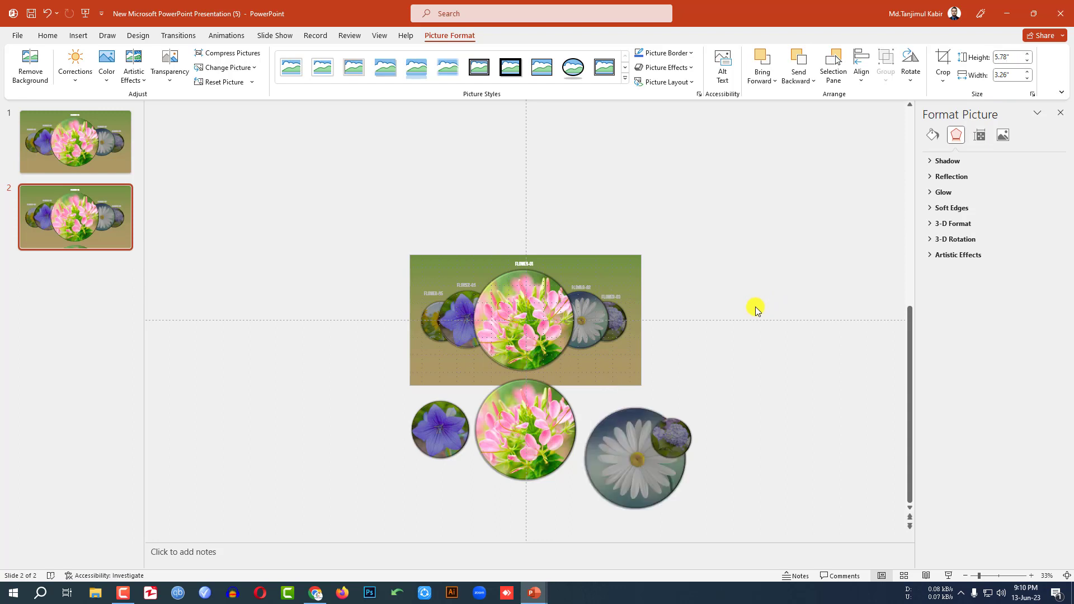
# Step: Set the pink flower copy's height to 3.26"
pyautogui.click(525, 427)
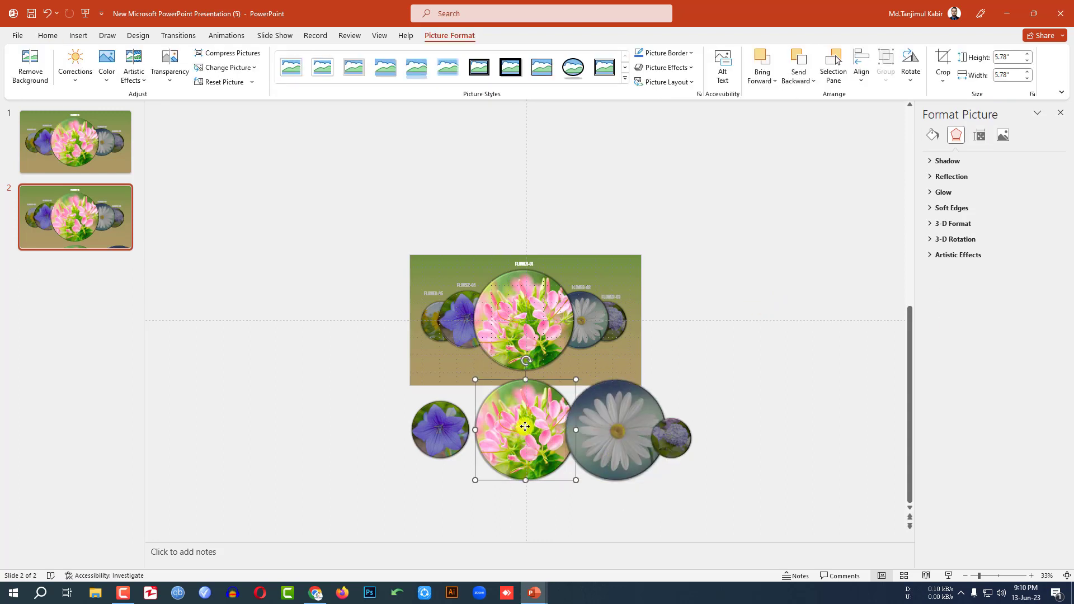
pyautogui.click(441, 430)
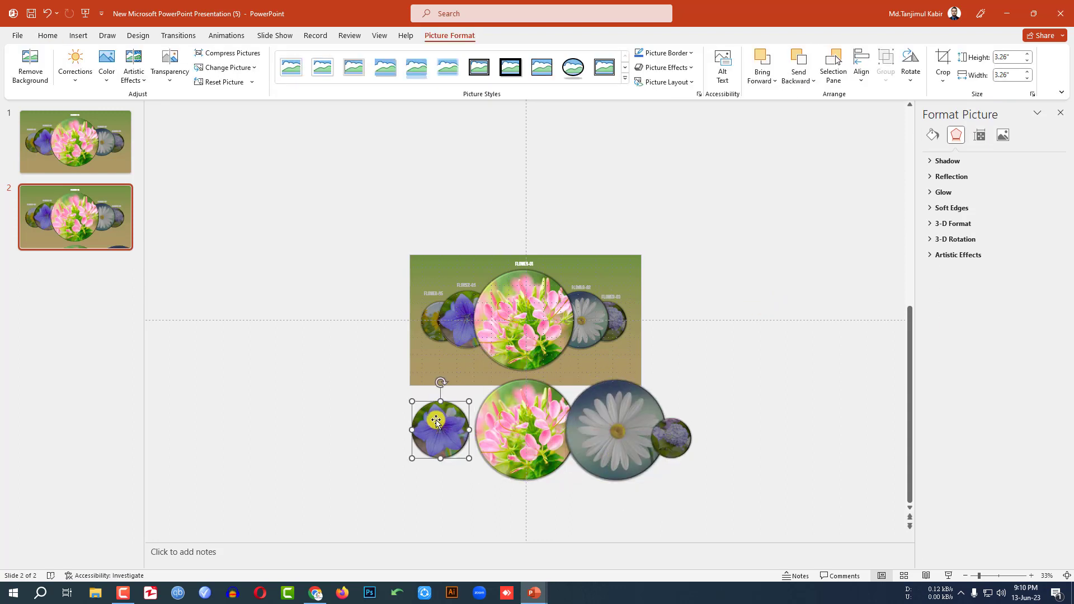
pyautogui.click(1008, 58)
pyautogui.click(536, 426)
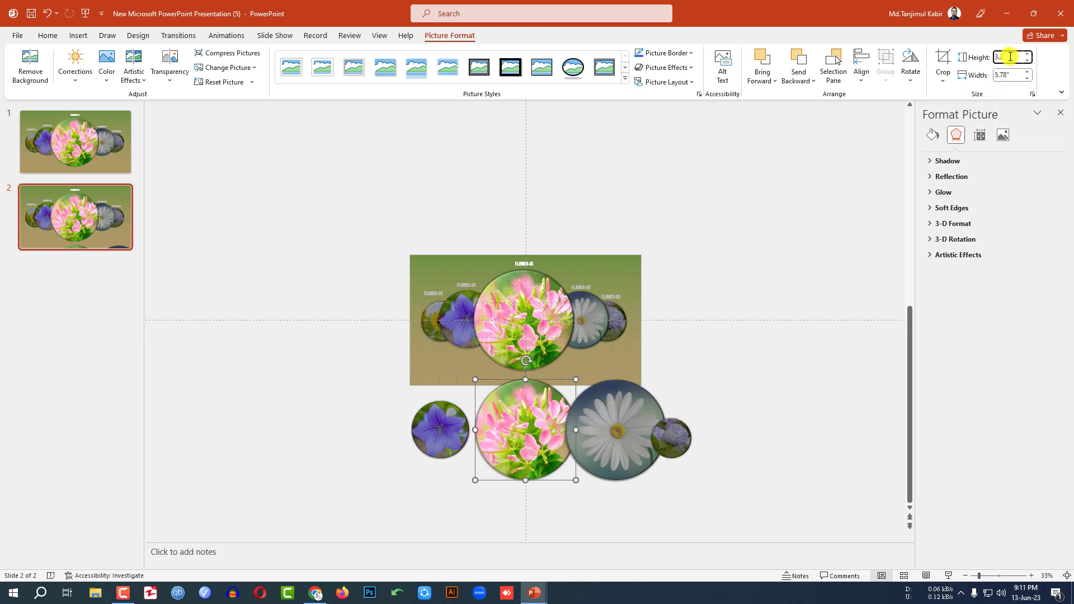
pyautogui.click(1010, 56)
pyautogui.write('3.26')
pyautogui.press('Return')
pyautogui.press('Escape')
# Step: Set the purple flower copy's height to 2.3"
pyautogui.click(438, 434)
pyautogui.click(438, 315)
pyautogui.click(1010, 57)
pyautogui.click(440, 435)
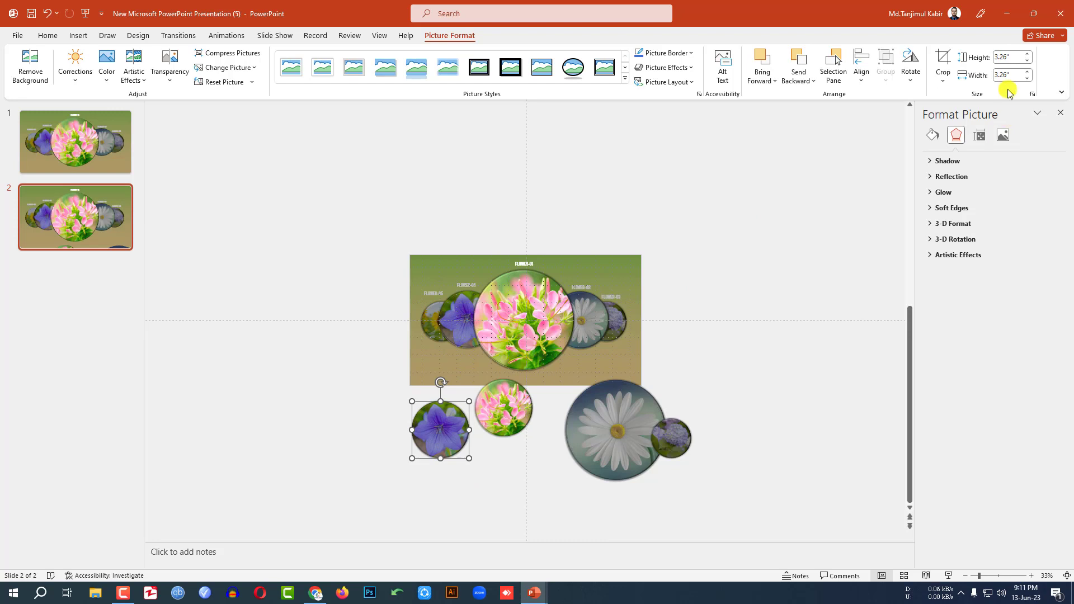
pyautogui.write('2.3')
pyautogui.click(804, 365)
# Step: Enlarge the hydrangea copy to 3.26" and shift it further right below the slide
pyautogui.click(672, 443)
pyautogui.click(589, 334)
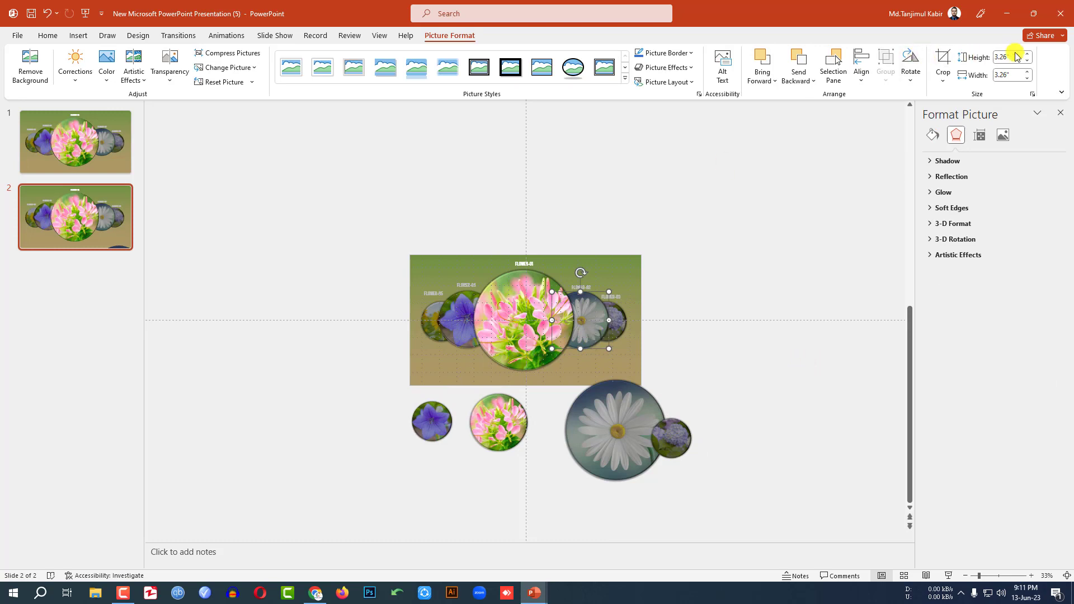
pyautogui.click(682, 439)
pyautogui.click(1008, 59)
pyautogui.write('3')
pyautogui.click(839, 353)
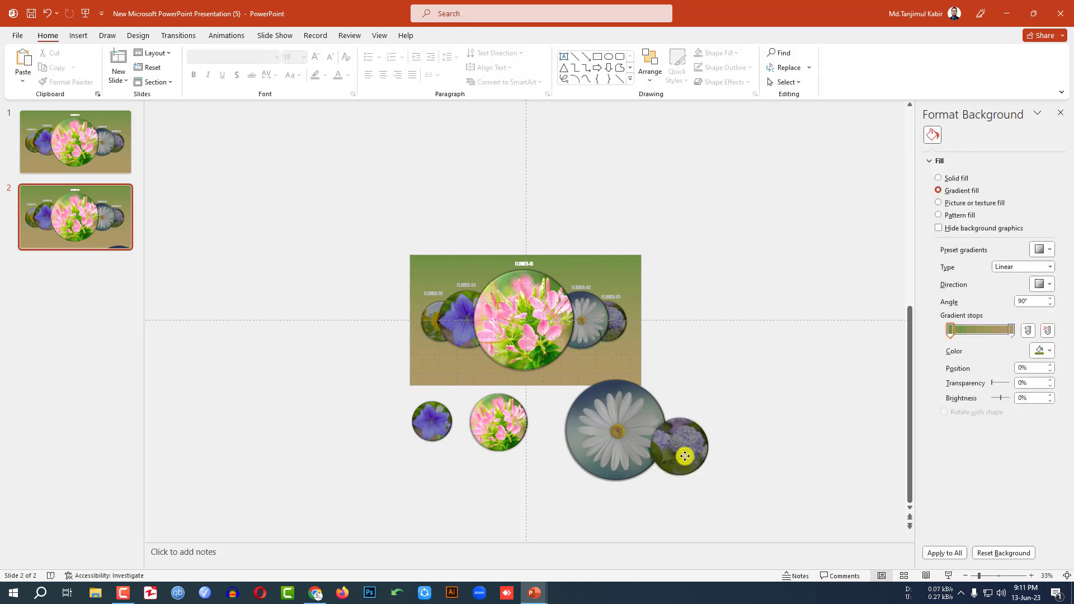
pyautogui.moveTo(684, 456); pyautogui.dragTo(721, 418)
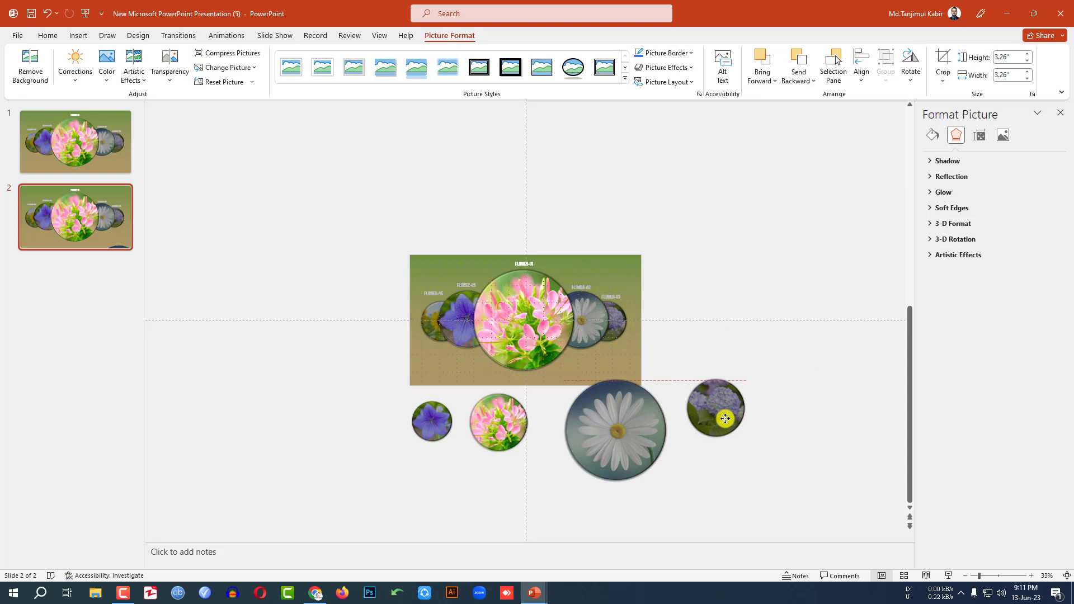
# Step: Open the Selection Pane listing all objects on slide 2
pyautogui.click(517, 349)
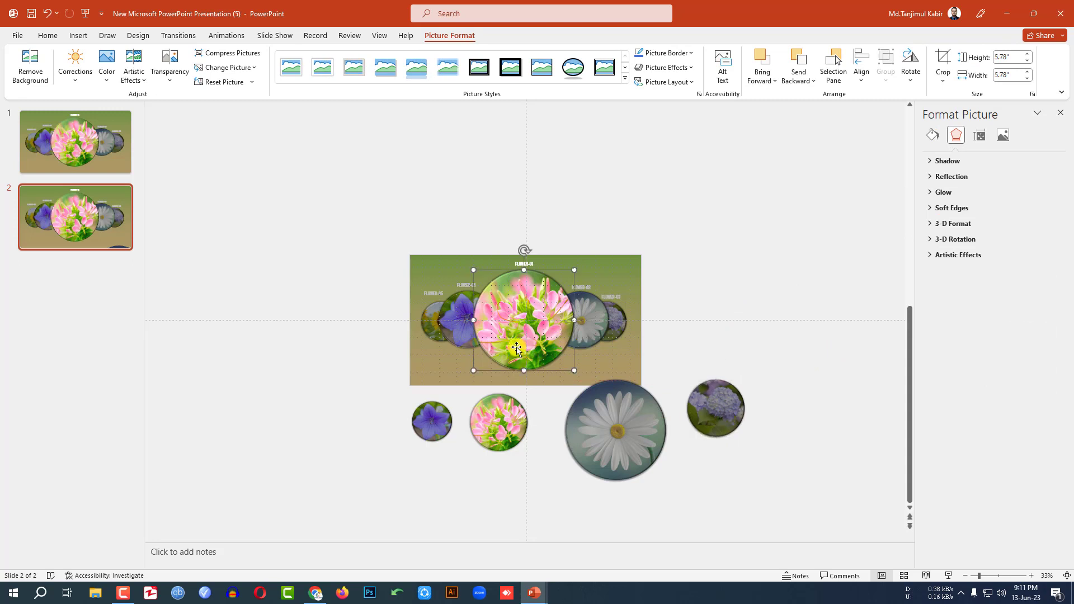
pyautogui.click(48, 35)
pyautogui.click(786, 81)
pyautogui.click(797, 131)
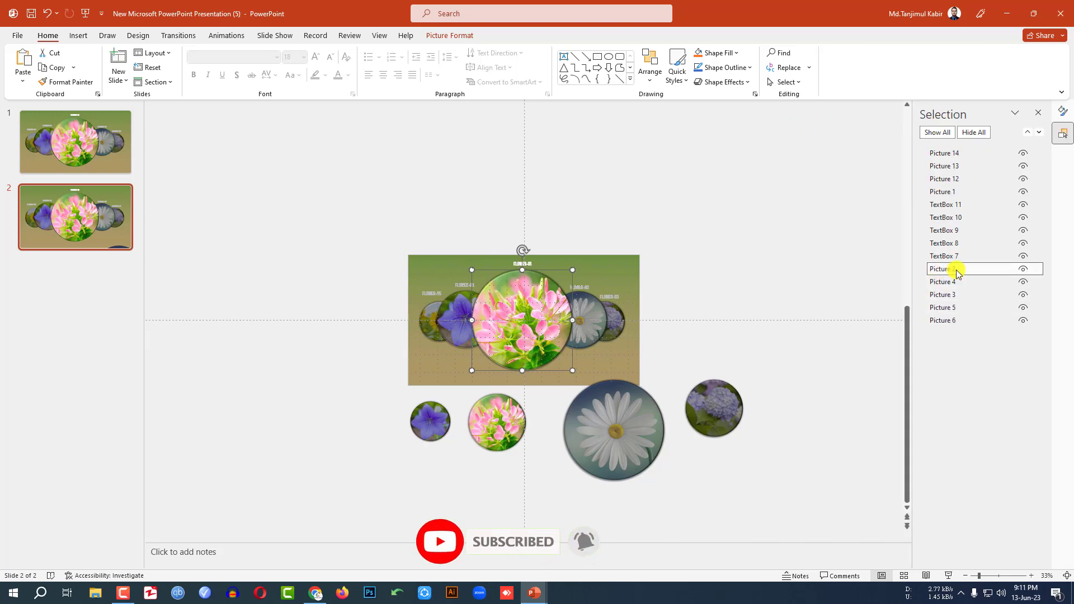
# Step: Move the large daisy to the slide centre and delete the old pink centre circle
pyautogui.click(629, 449)
pyautogui.moveTo(628, 449); pyautogui.dragTo(536, 338)
pyautogui.click(949, 269)
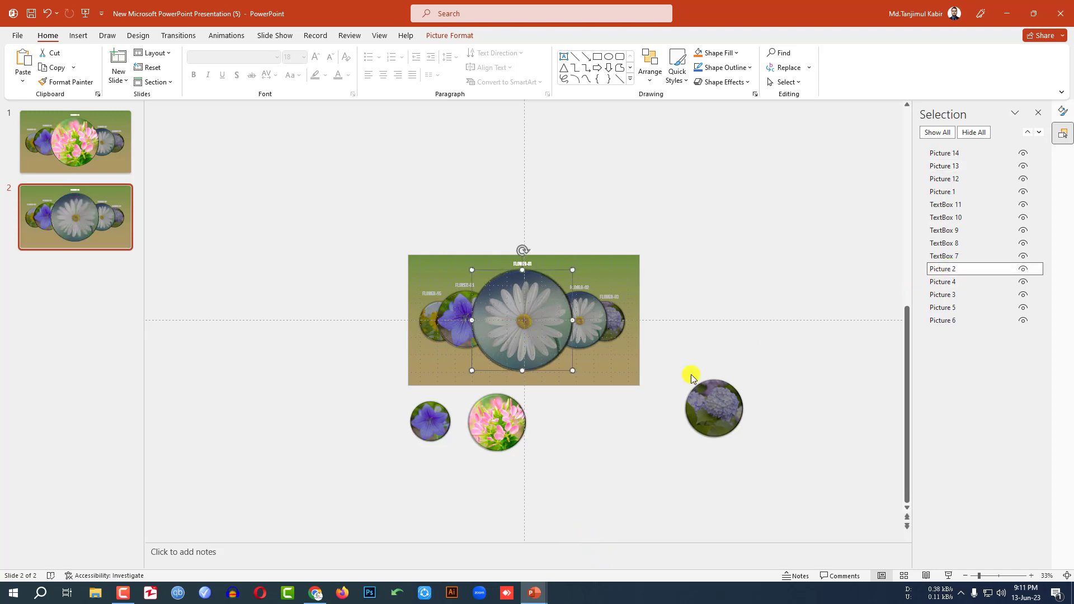
pyautogui.press('Down')
pyautogui.press('Down')
pyautogui.press('Down')
pyautogui.press('Down')
pyautogui.press('Down')
pyautogui.press('Down')
pyautogui.press('Delete')
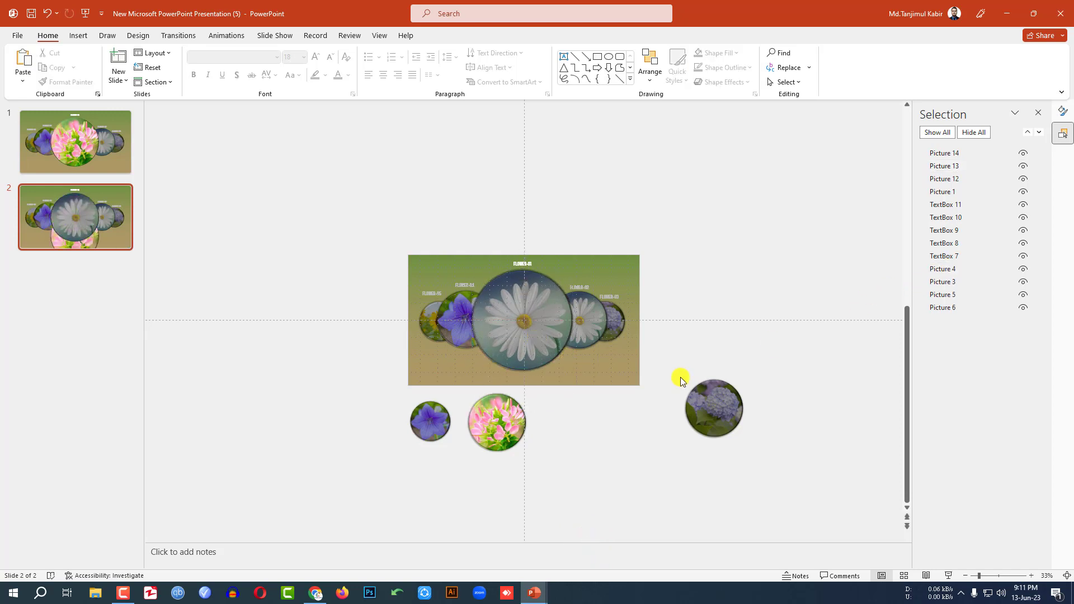
# Step: Place the pink circle left of the daisy and delete the old purple circle
pyautogui.click(464, 335)
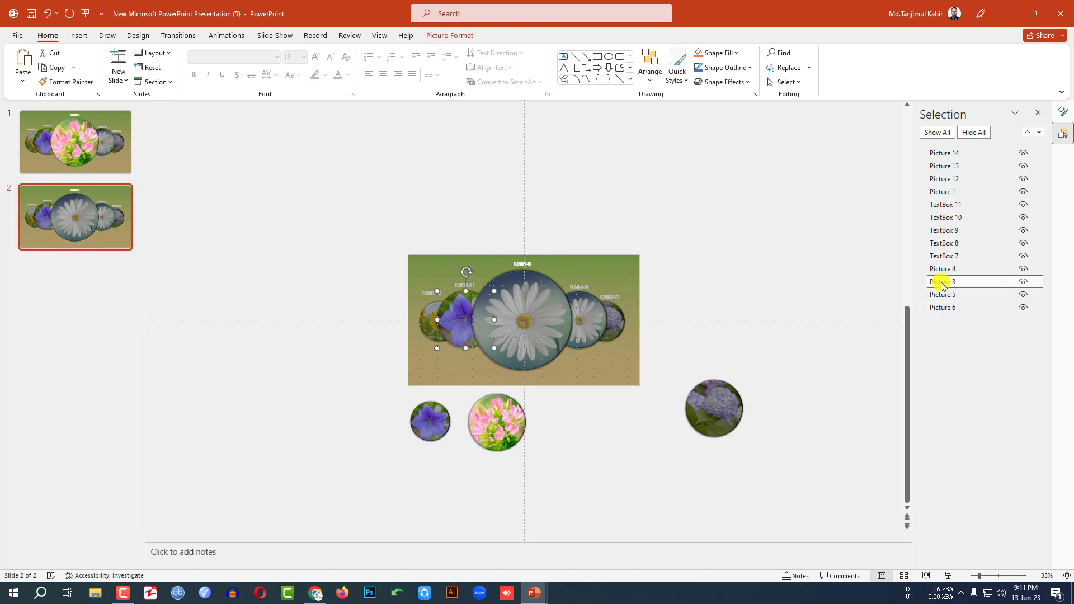
pyautogui.click(497, 433)
pyautogui.moveTo(492, 402); pyautogui.dragTo(459, 300)
pyautogui.scroll(4, 473, 374)
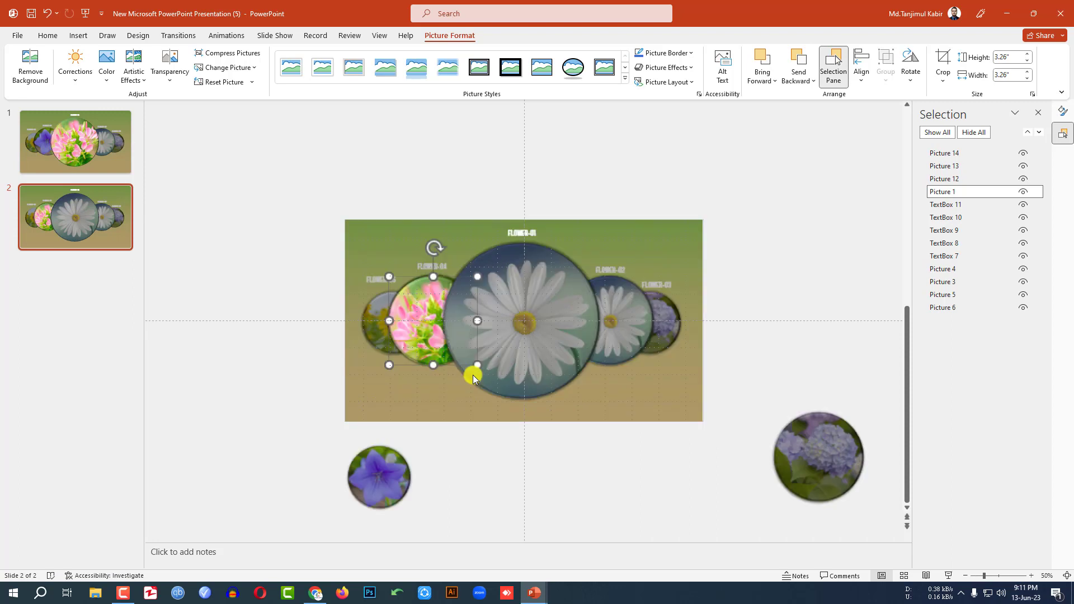
pyautogui.press('Down')
pyautogui.press('Down')
pyautogui.press('Down')
pyautogui.press('Down')
pyautogui.press('Down')
pyautogui.press('Down')
pyautogui.press('Down')
pyautogui.press('Down')
pyautogui.press('Down')
pyautogui.press('Down')
pyautogui.press('Down')
pyautogui.press('Down')
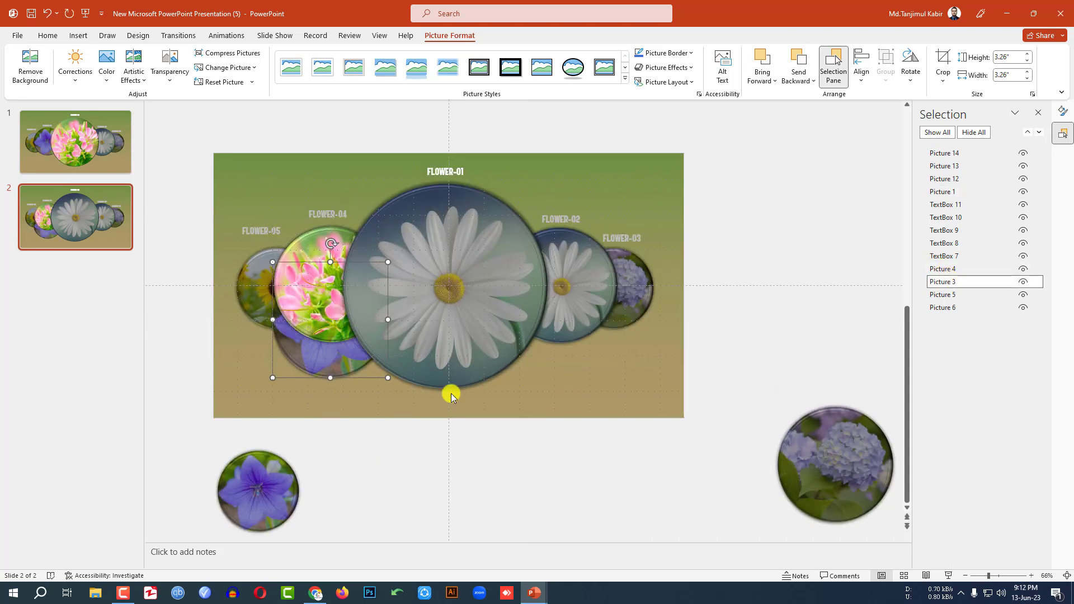
pyautogui.press('Delete')
# Step: Put the small purple flower on the FLOWER-05 spot behind the others, and move the sunflower to the right end
pyautogui.click(265, 303)
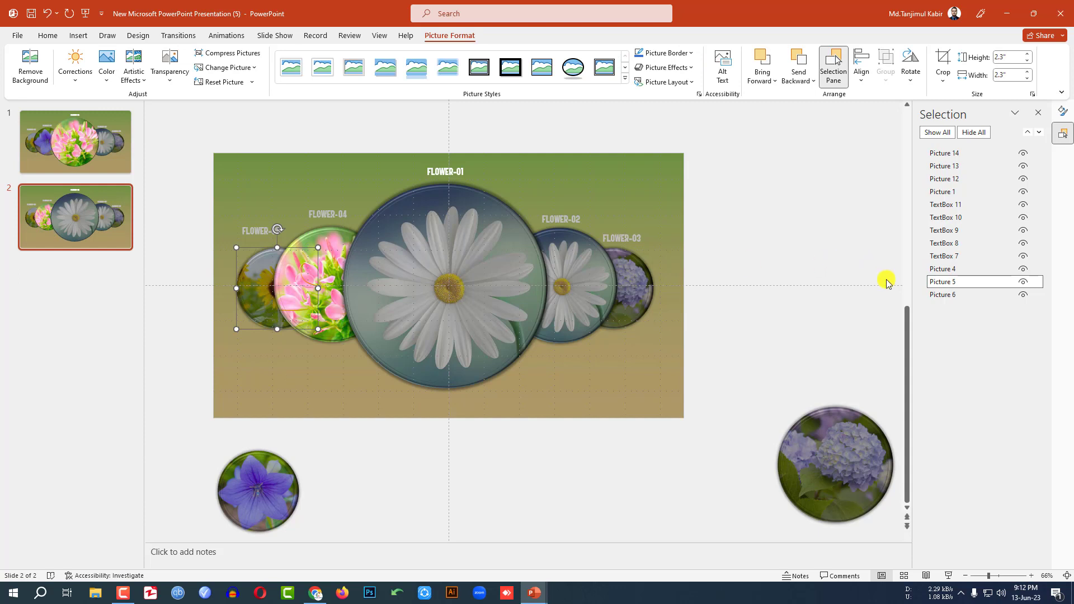
pyautogui.moveTo(254, 502); pyautogui.dragTo(279, 296)
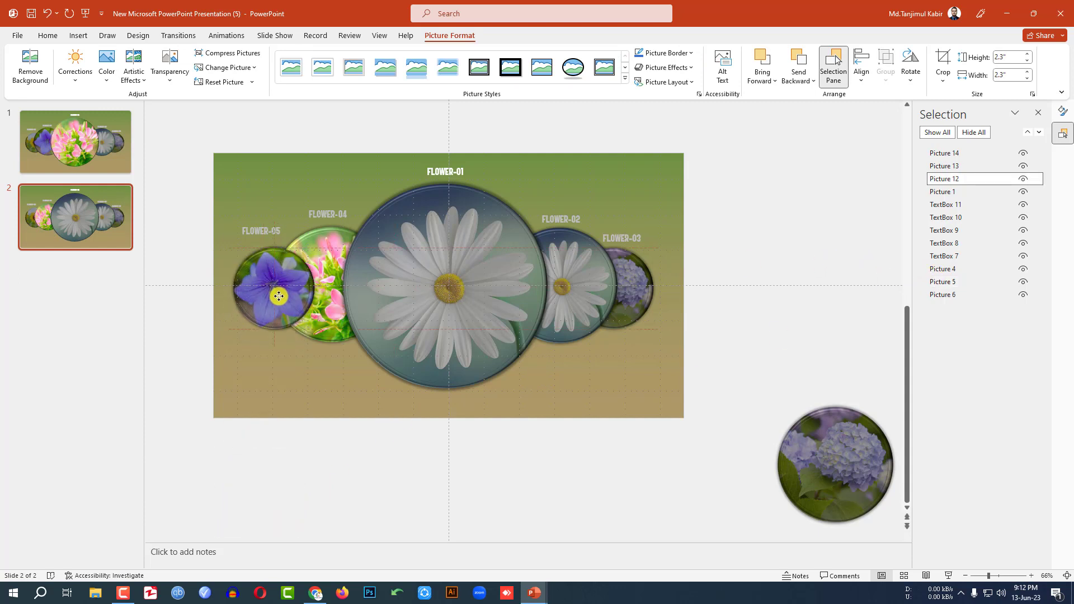
pyautogui.rightClick(278, 296)
pyautogui.click(313, 442)
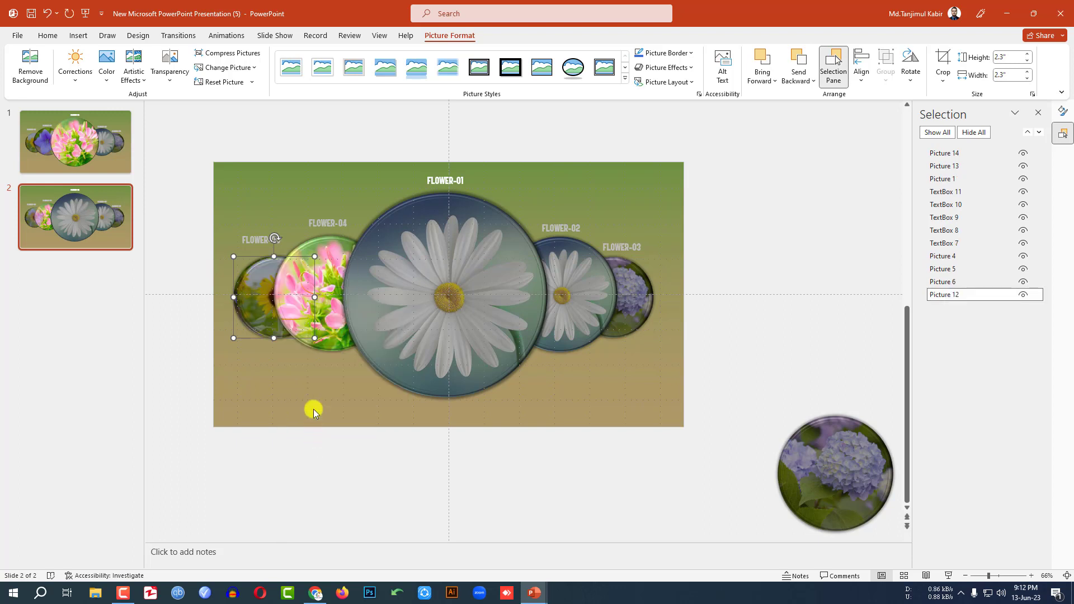
pyautogui.press('Right')
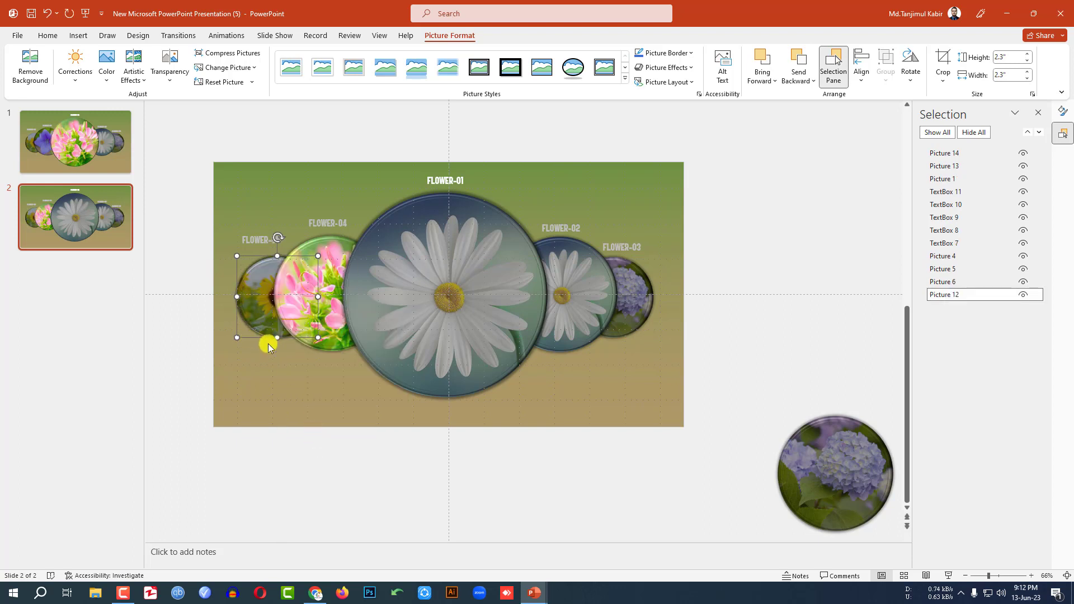
pyautogui.click(949, 269)
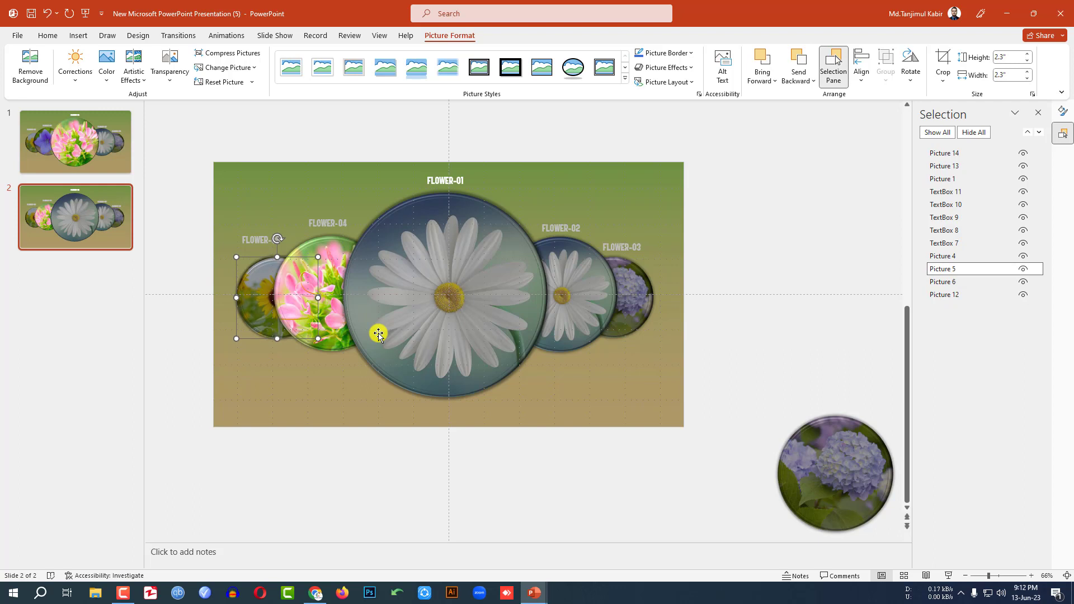
pyautogui.moveTo(378, 334); pyautogui.dragTo(625, 300)
# Step: Delete the old hydrangea circle from slide 2
pyautogui.click(637, 307)
pyautogui.click(947, 281)
pyautogui.press('Down')
pyautogui.press('Down')
pyautogui.press('Down')
pyautogui.press('Down')
pyautogui.press('Down')
pyautogui.press('Down')
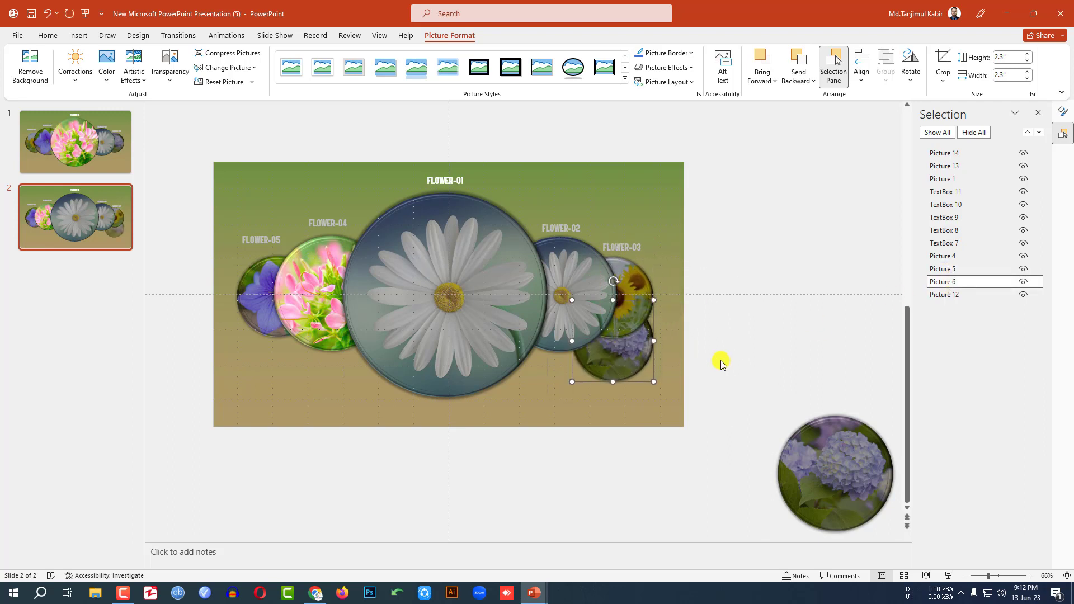
pyautogui.press('Delete')
# Step: Place the hydrangea copy on the FLOWER-02 spot one layer back, and delete the small daisy copy
pyautogui.moveTo(833, 473); pyautogui.dragTo(584, 408)
pyautogui.click(664, 310)
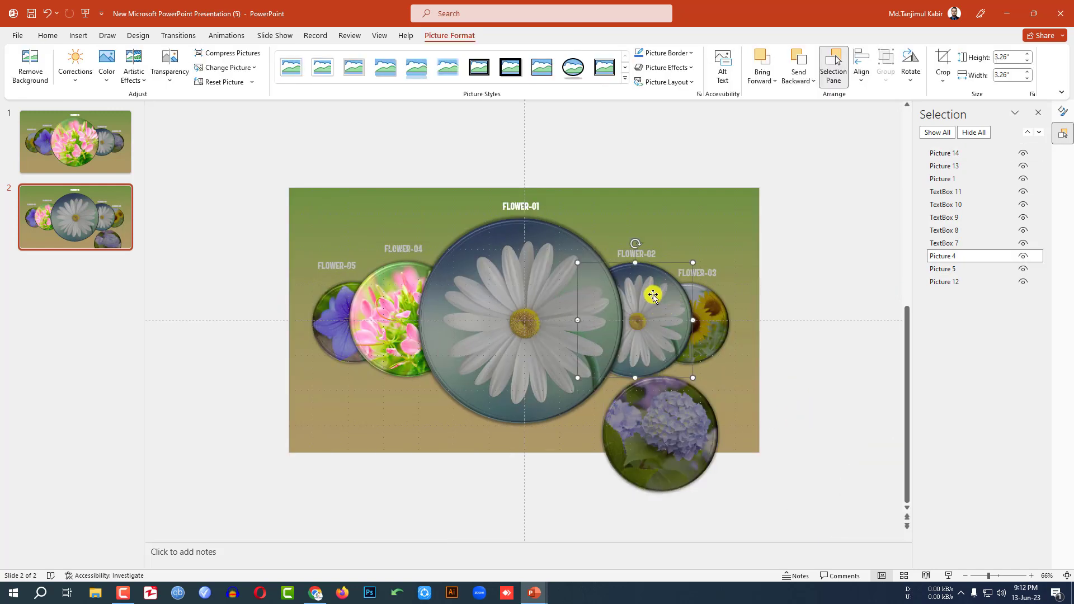
pyautogui.moveTo(699, 453); pyautogui.dragTo(660, 335)
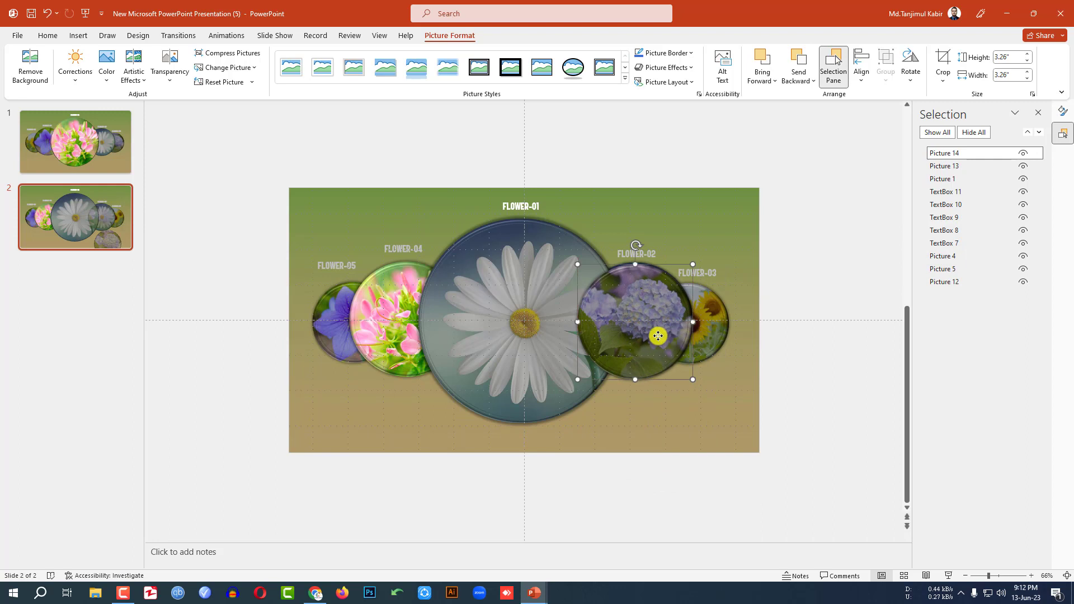
pyautogui.rightClick(658, 336)
pyautogui.moveTo(722, 226)
pyautogui.click(800, 245)
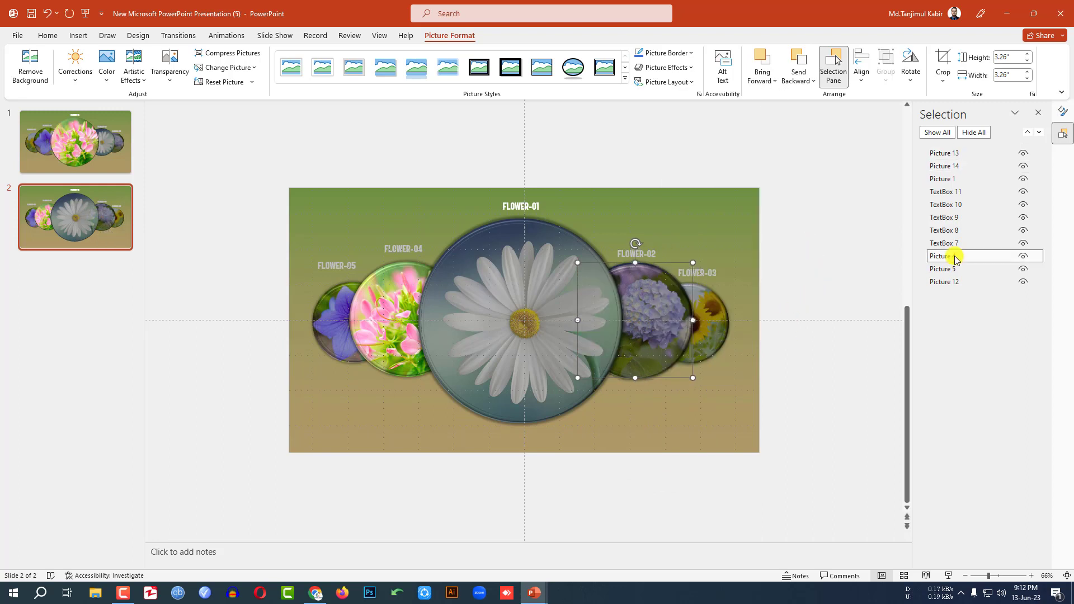
pyautogui.press('Down')
pyautogui.press('Down')
pyautogui.press('Down')
pyautogui.press('Down')
pyautogui.press('Down')
pyautogui.press('Down')
pyautogui.press('Down')
pyautogui.press('Down')
pyautogui.press('Down')
pyautogui.press('Down')
pyautogui.press('Down')
pyautogui.press('Down')
pyautogui.press('Down')
pyautogui.press('Down')
pyautogui.press('Down')
pyautogui.press('Down')
pyautogui.press('Down')
pyautogui.press('Down')
pyautogui.press('Down')
pyautogui.press('Down')
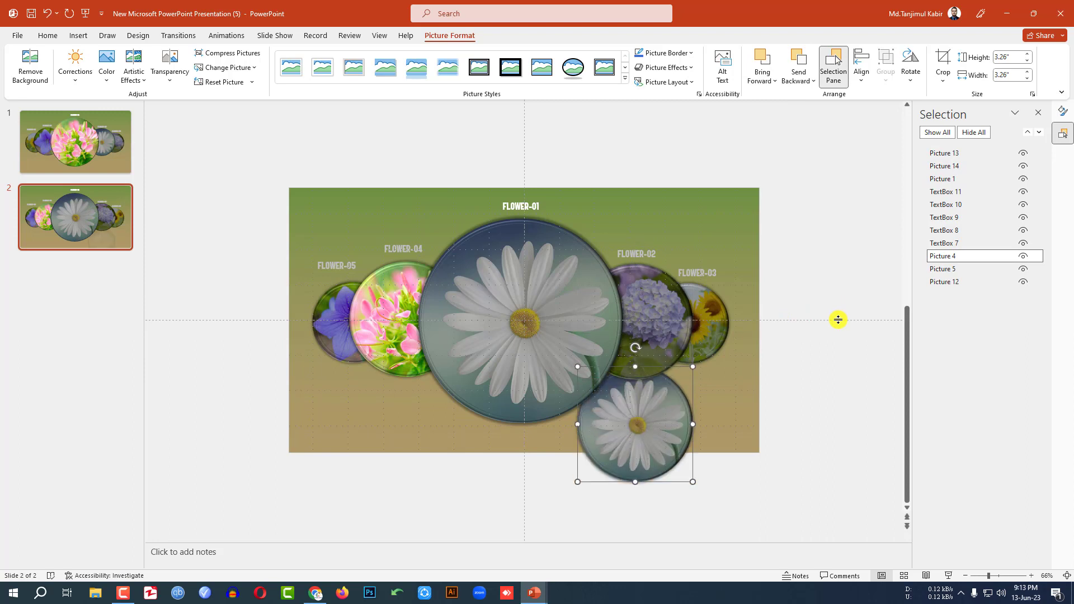
pyautogui.press('Delete')
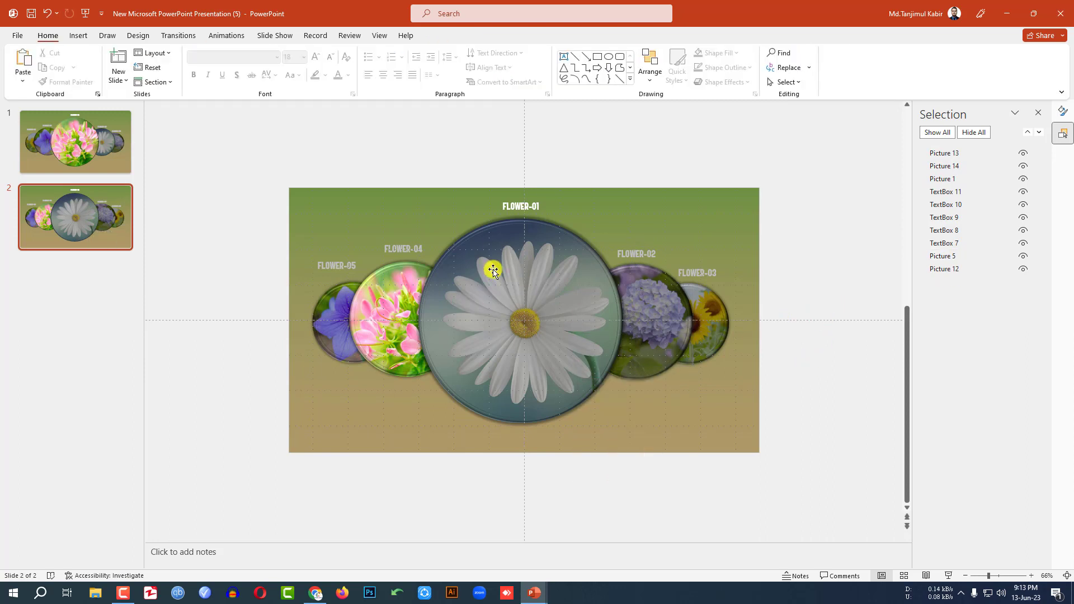
# Step: Reset the centre daisy's brightness and contrast to 0%
pyautogui.click(484, 335)
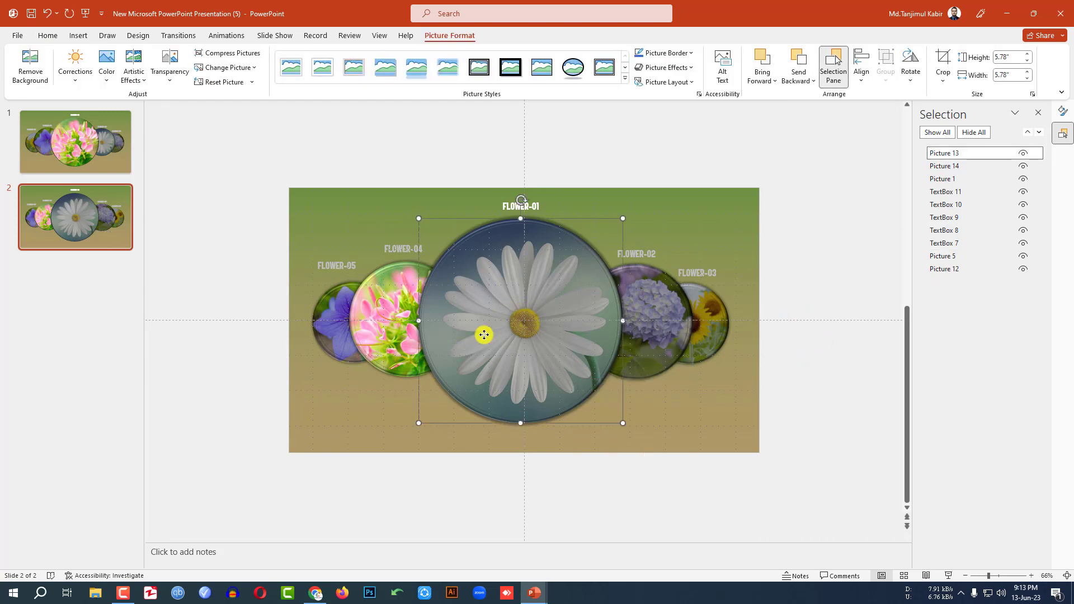
pyautogui.click(75, 66)
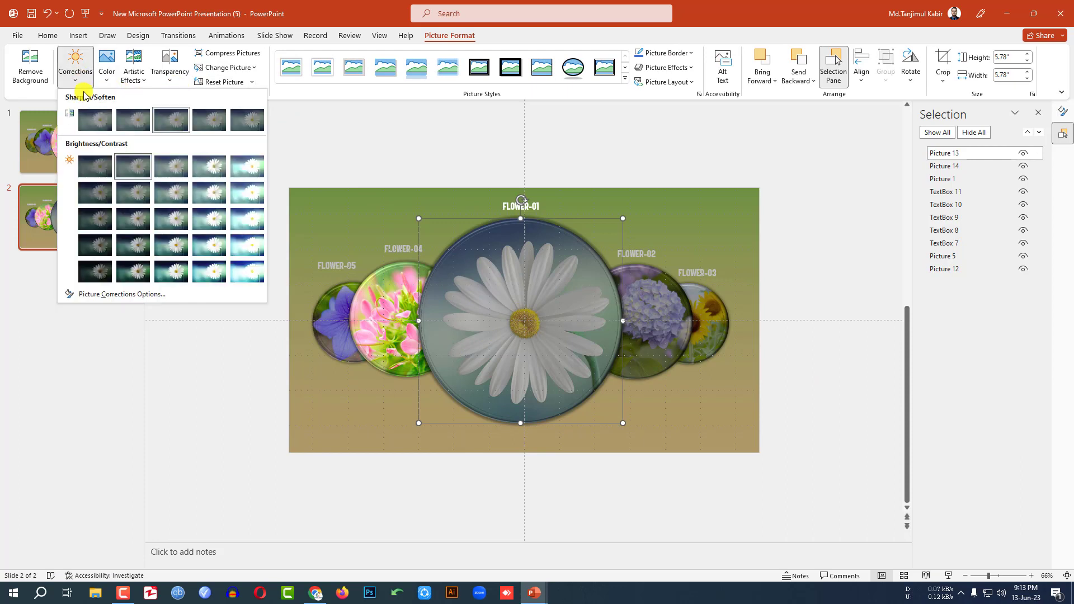
pyautogui.click(122, 295)
pyautogui.click(920, 287)
# Step: Darken the pink and purple flower circles with Brightness/Contrast presets
pyautogui.click(383, 350)
pyautogui.click(75, 66)
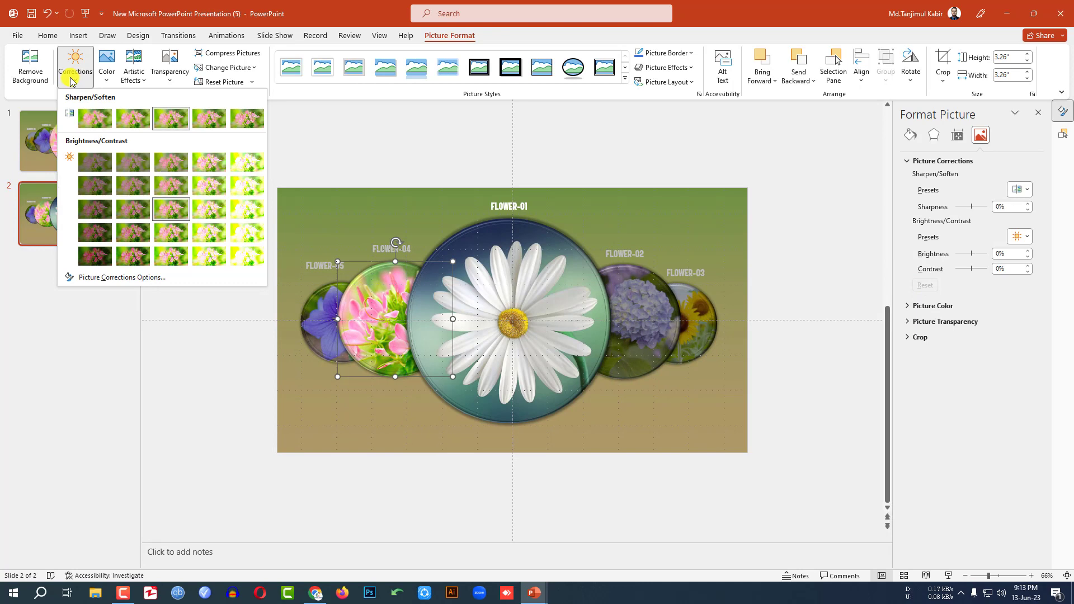
pyautogui.click(134, 168)
pyautogui.click(317, 326)
pyautogui.click(77, 84)
pyautogui.click(96, 168)
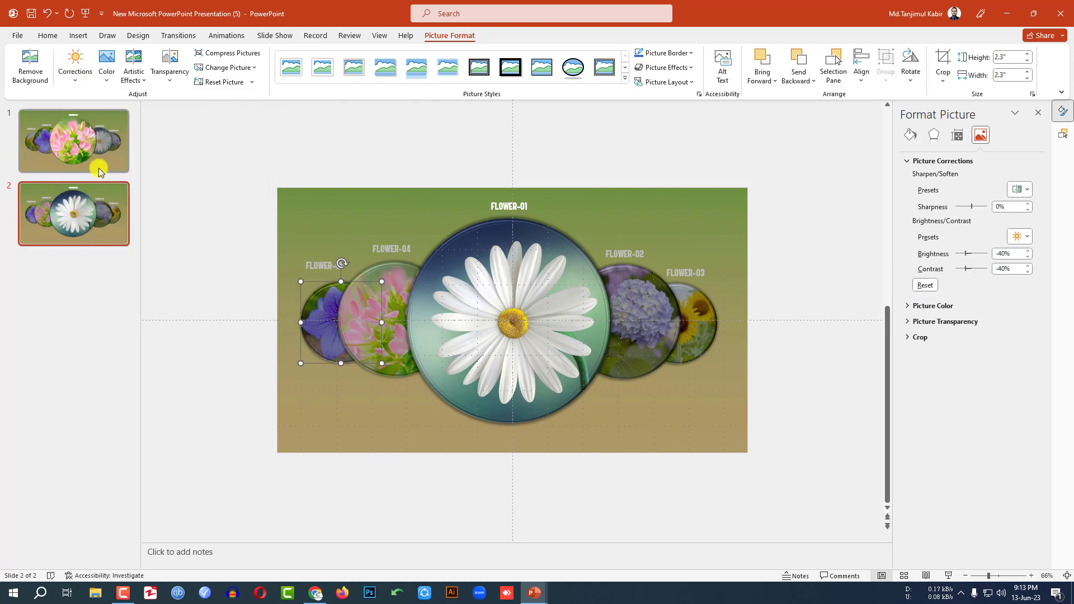
# Step: Dim the hydrangea to -20% brightness and darken the sunflower with a preset
pyautogui.click(643, 335)
pyautogui.click(75, 70)
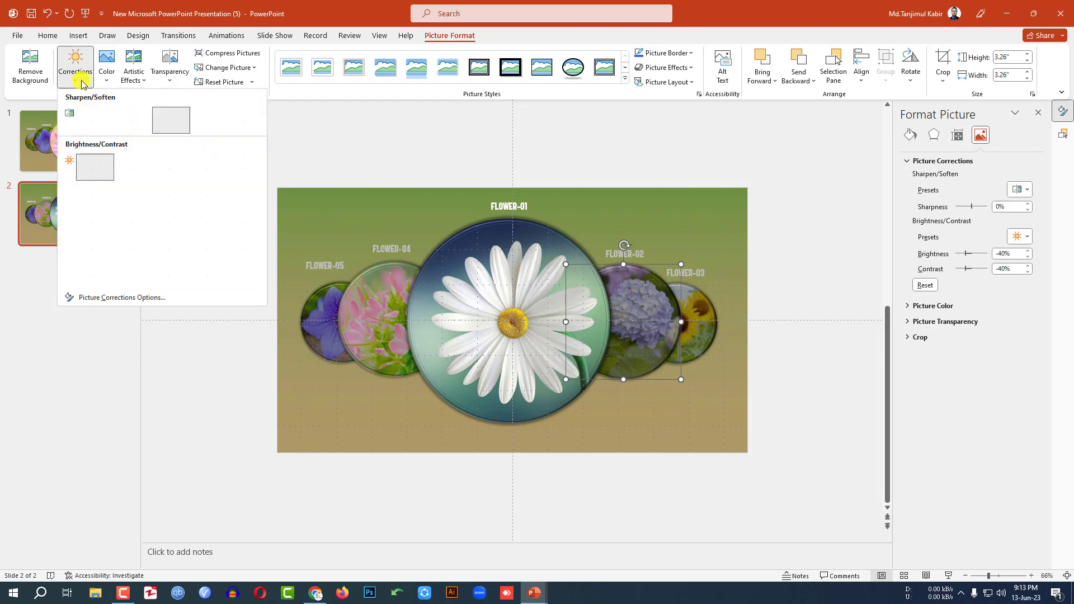
pyautogui.click(132, 168)
pyautogui.click(703, 330)
pyautogui.click(77, 84)
pyautogui.click(178, 164)
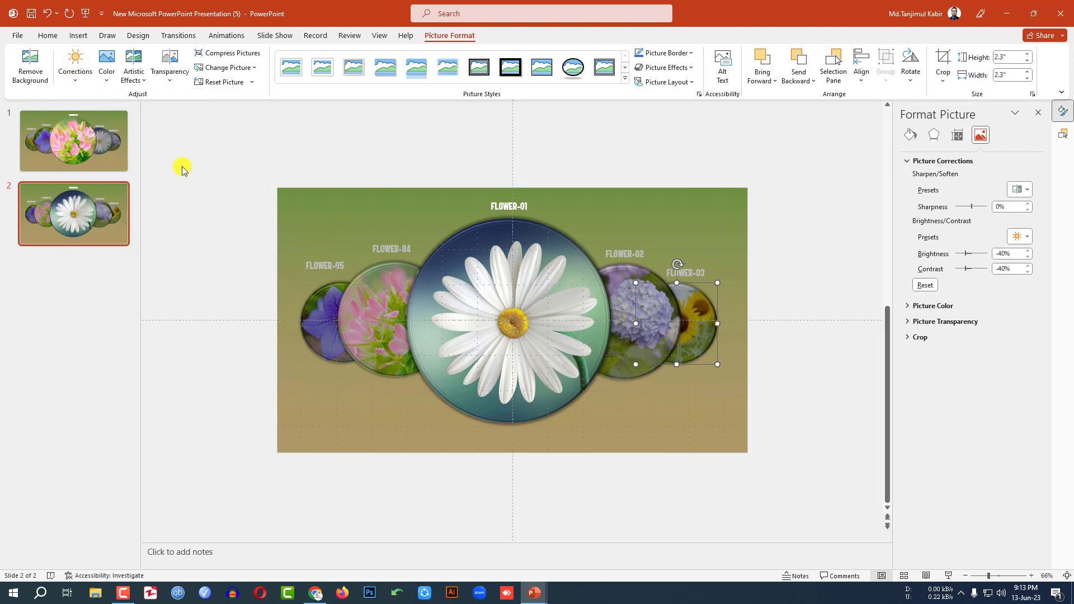
pyautogui.click(760, 268)
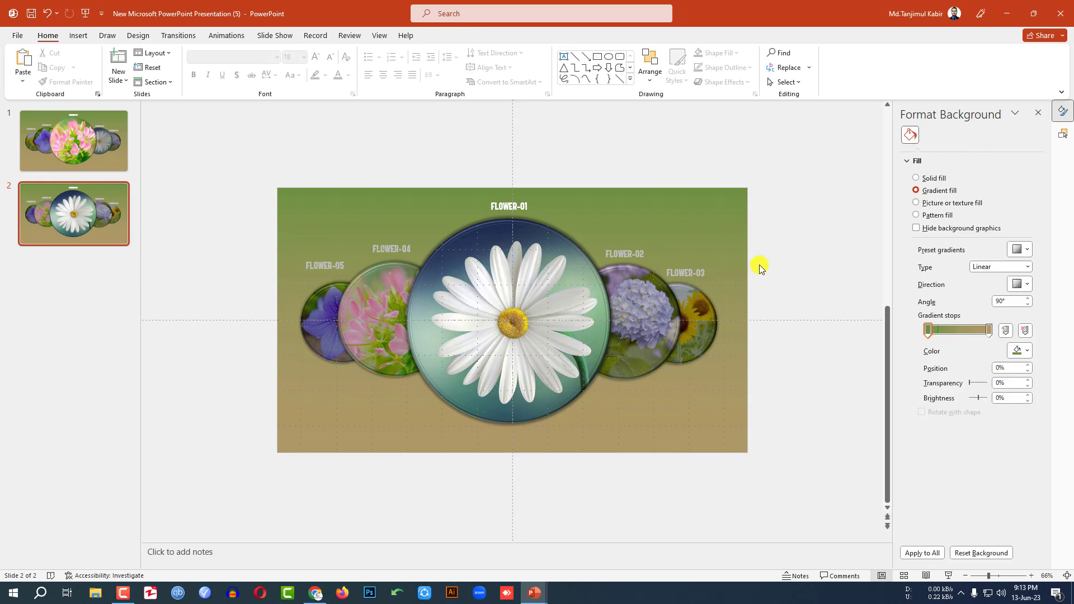
# Step: Renumber the labels left to right as FLOWER-04, 01, 02, 03, 05
pyautogui.click(527, 203)
pyautogui.click(640, 255)
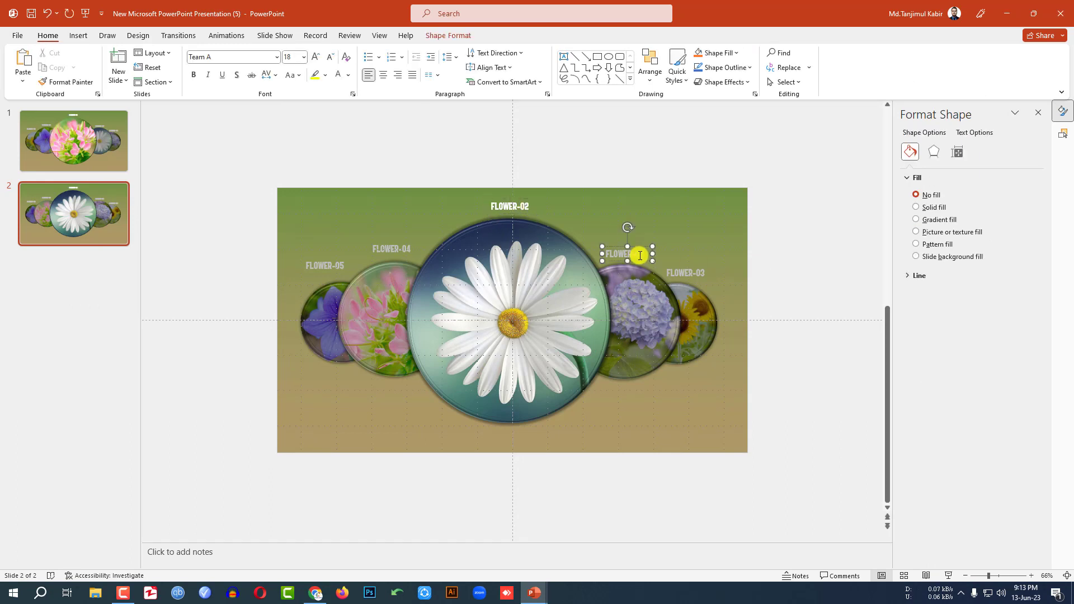
pyautogui.click(700, 274)
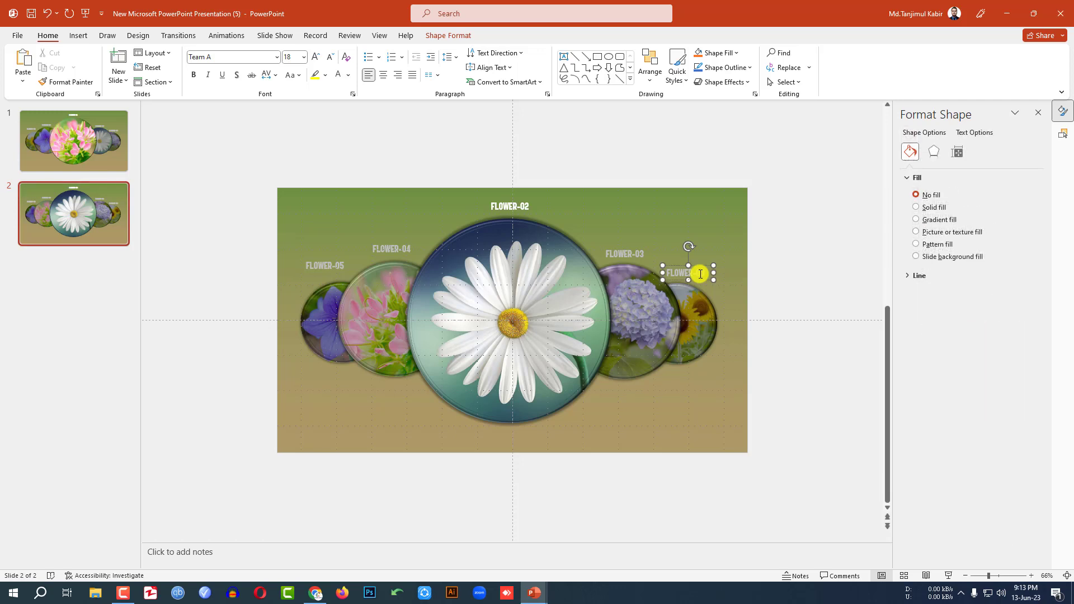
pyautogui.click(412, 246)
pyautogui.click(345, 266)
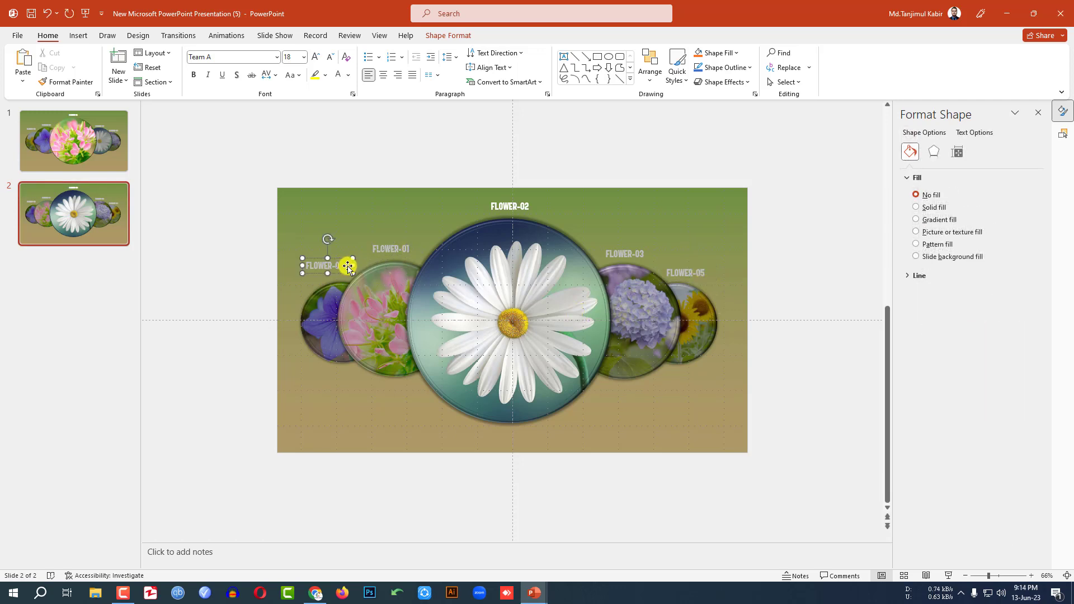
# Step: Duplicate slide 2 as slide 3
pyautogui.click(443, 467)
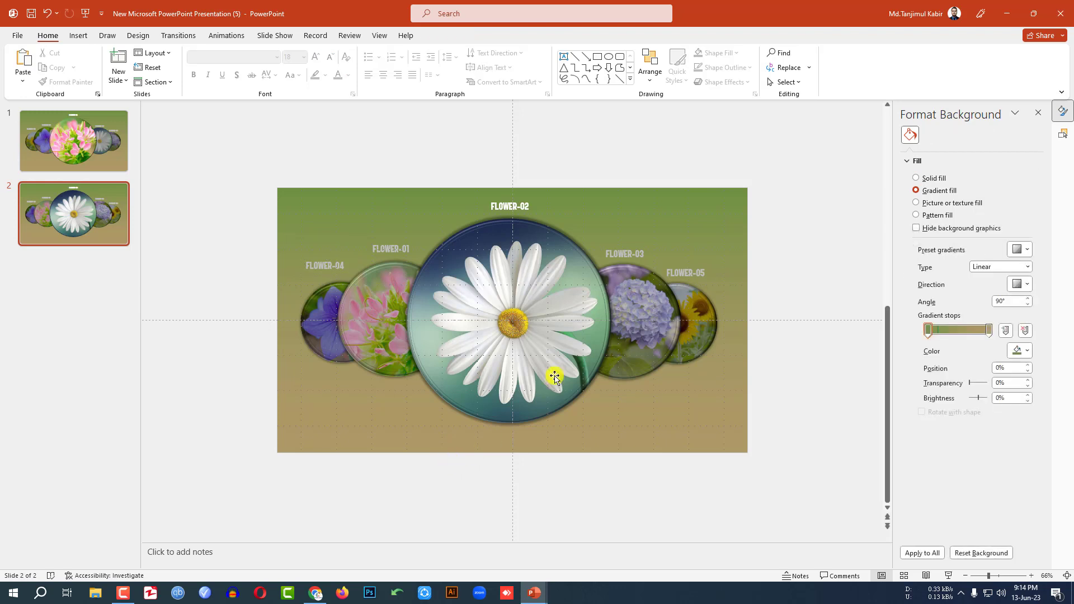
pyautogui.rightClick(80, 230)
pyautogui.click(109, 337)
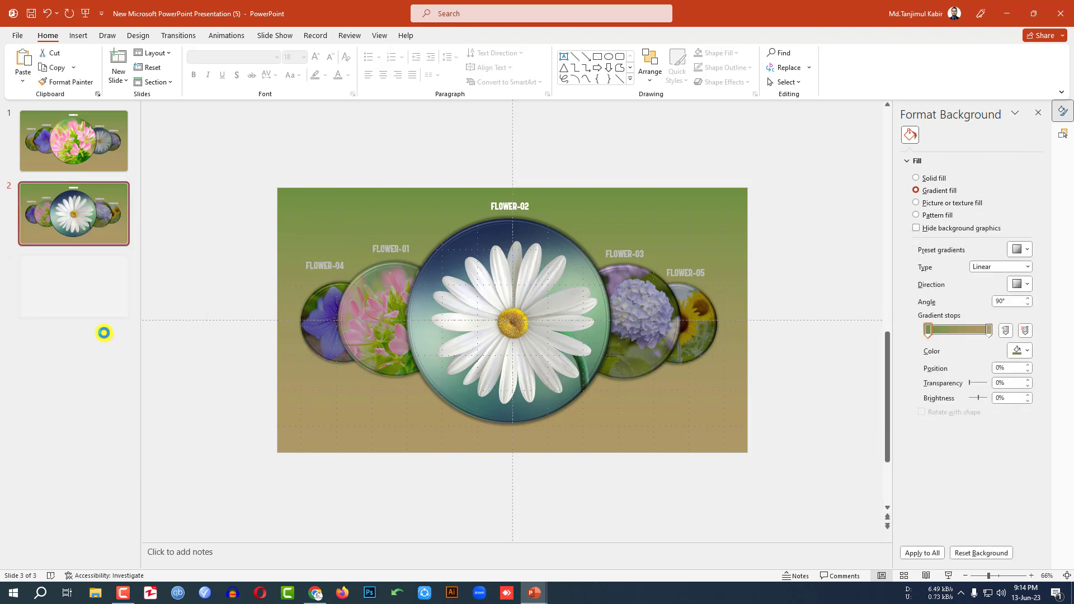
# Step: Copy the daisy, hydrangea, sunflower and pink circles below slide 3
pyautogui.click(552, 390)
pyautogui.scroll(-3, 549, 394)
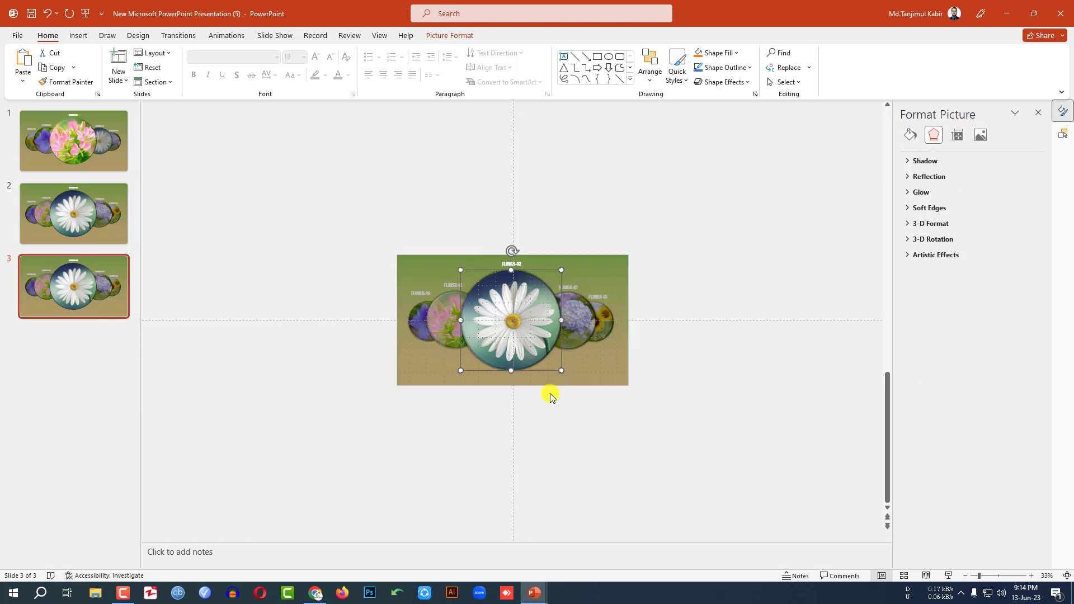
pyautogui.moveTo(530, 345); pyautogui.dragTo(525, 477)
pyautogui.click(576, 337)
pyautogui.moveTo(576, 337); pyautogui.dragTo(607, 451)
pyautogui.click(609, 326)
pyautogui.moveTo(609, 326); pyautogui.dragTo(675, 457)
pyautogui.click(449, 334)
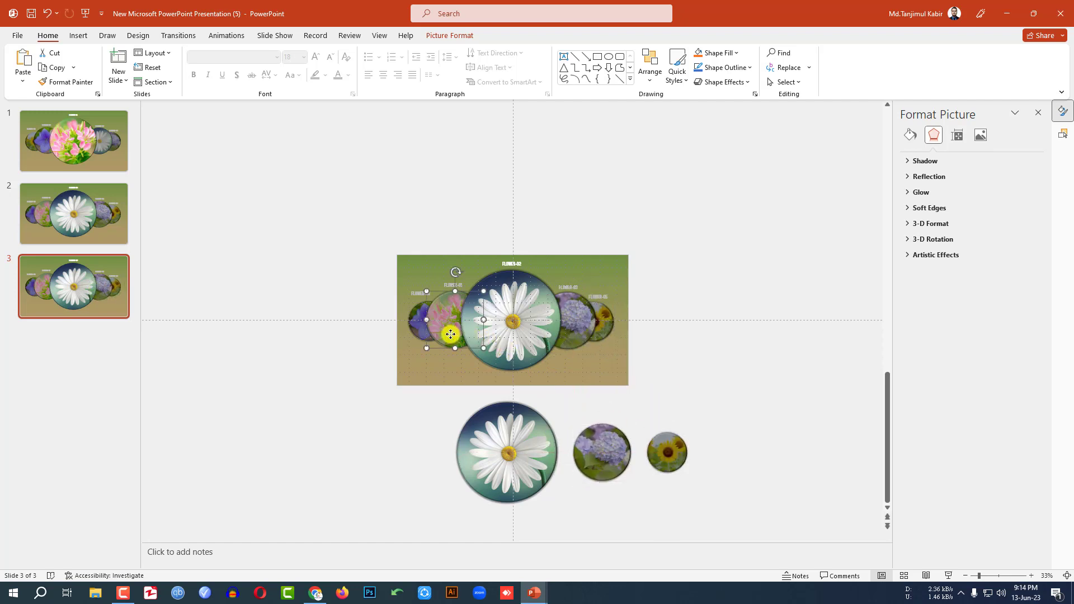
pyautogui.moveTo(451, 335); pyautogui.dragTo(404, 456)
pyautogui.click(742, 388)
# Step: Resize the daisy copy to 3.26" wide and the pink copy to 2.3" wide
pyautogui.click(415, 452)
pyautogui.click(471, 37)
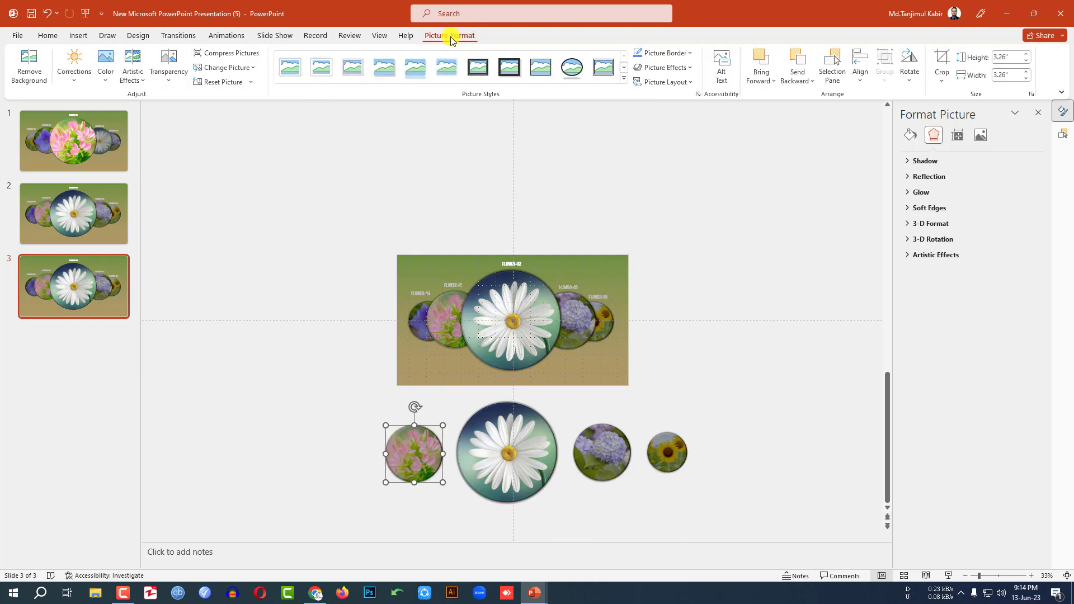
pyautogui.click(522, 445)
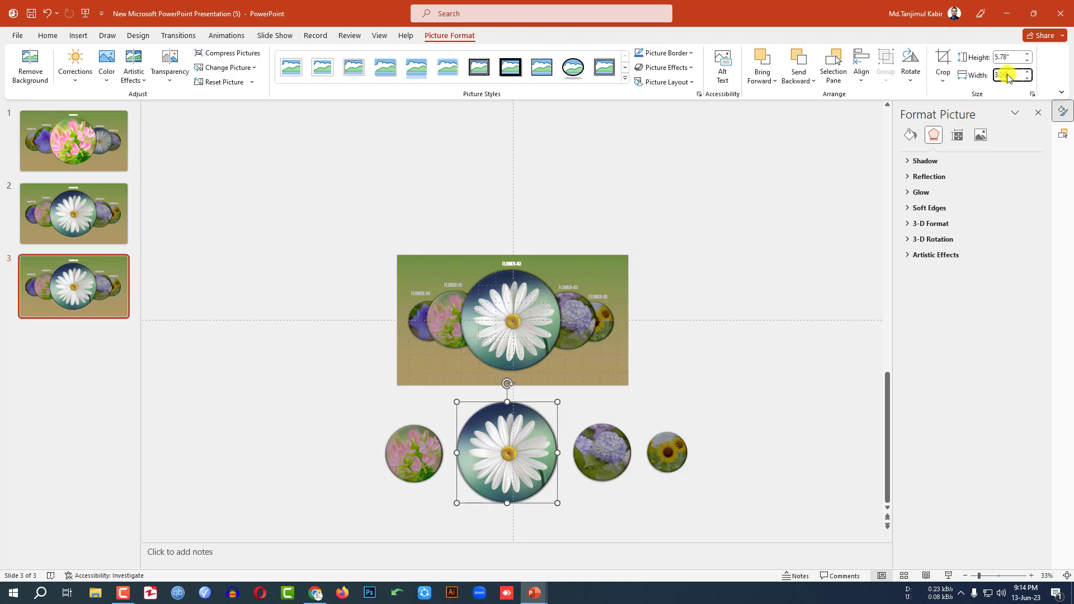
pyautogui.write('3.26')
pyautogui.press('Return')
pyautogui.press('Tab')
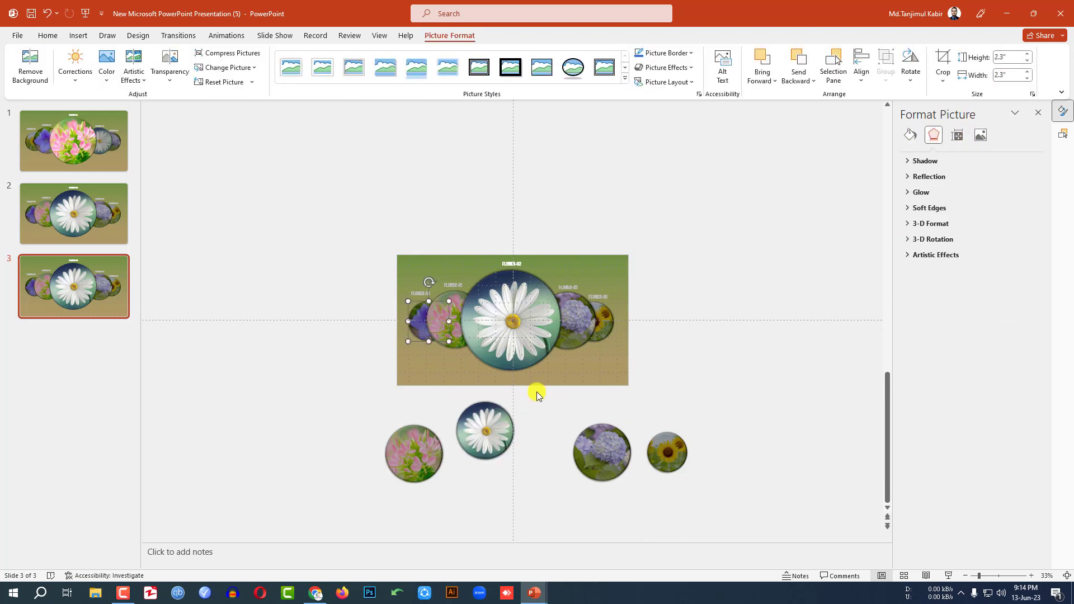
pyautogui.click(408, 464)
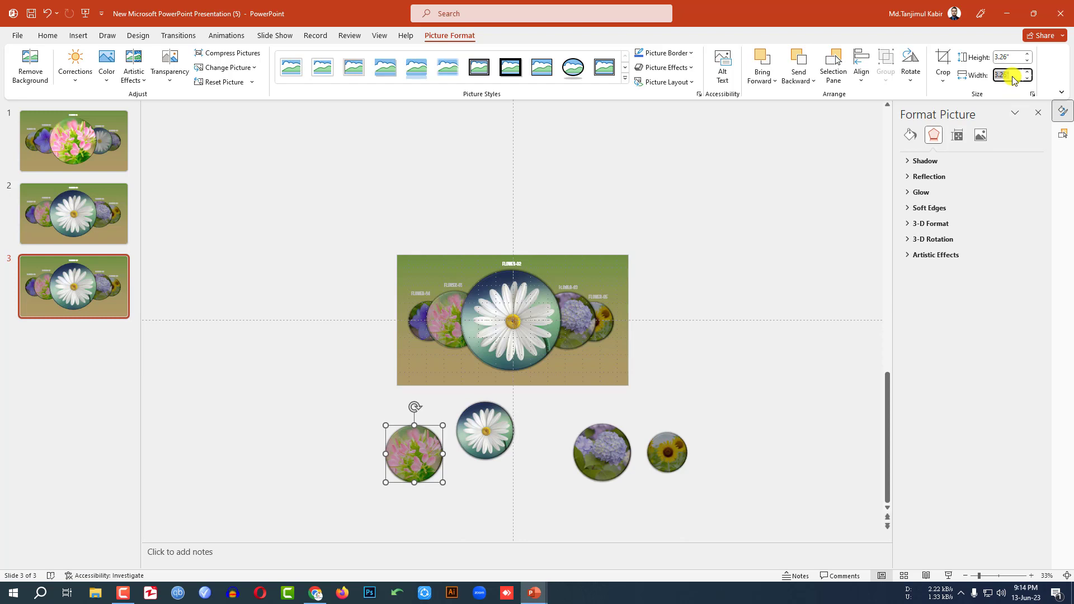
pyautogui.click(818, 379)
# Step: Enlarge the hydrangea copy to 5.7" wide
pyautogui.click(536, 342)
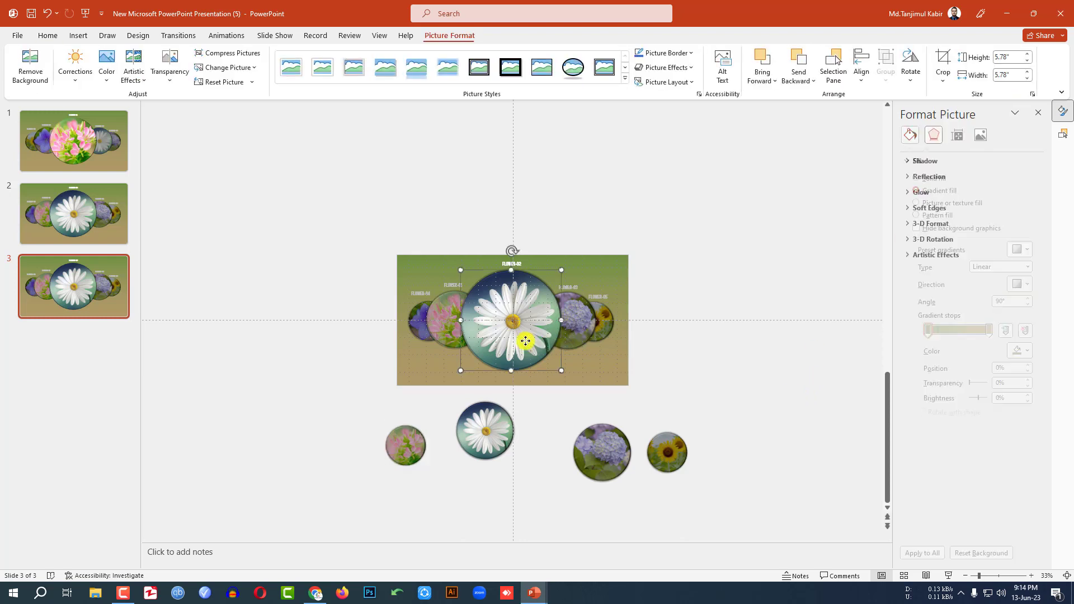
pyautogui.click(617, 471)
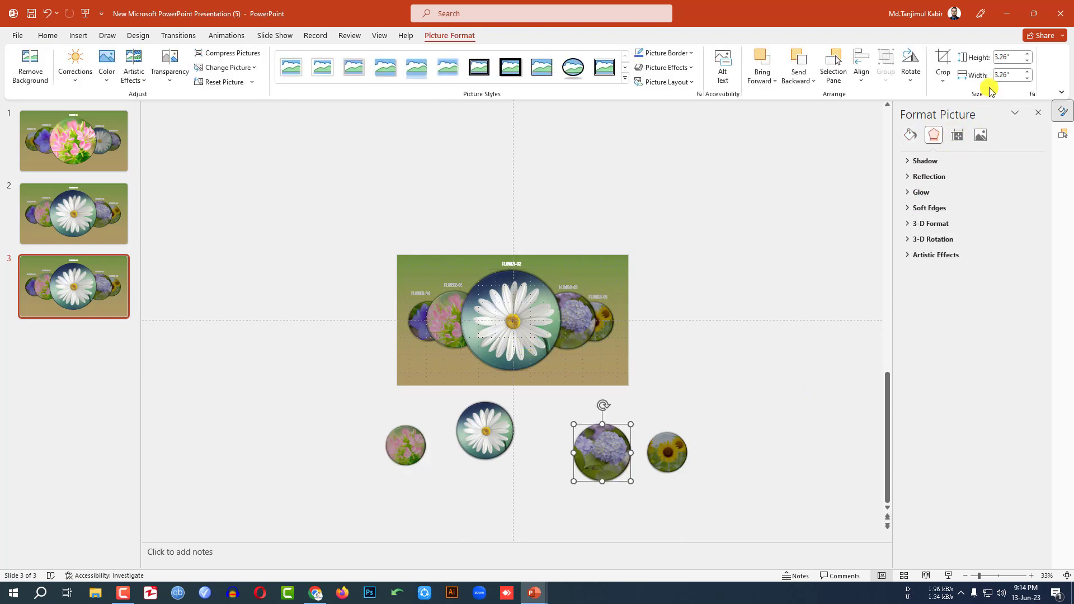
pyautogui.click(1011, 80)
pyautogui.write('5.78')
pyautogui.press('Return')
pyautogui.click(576, 331)
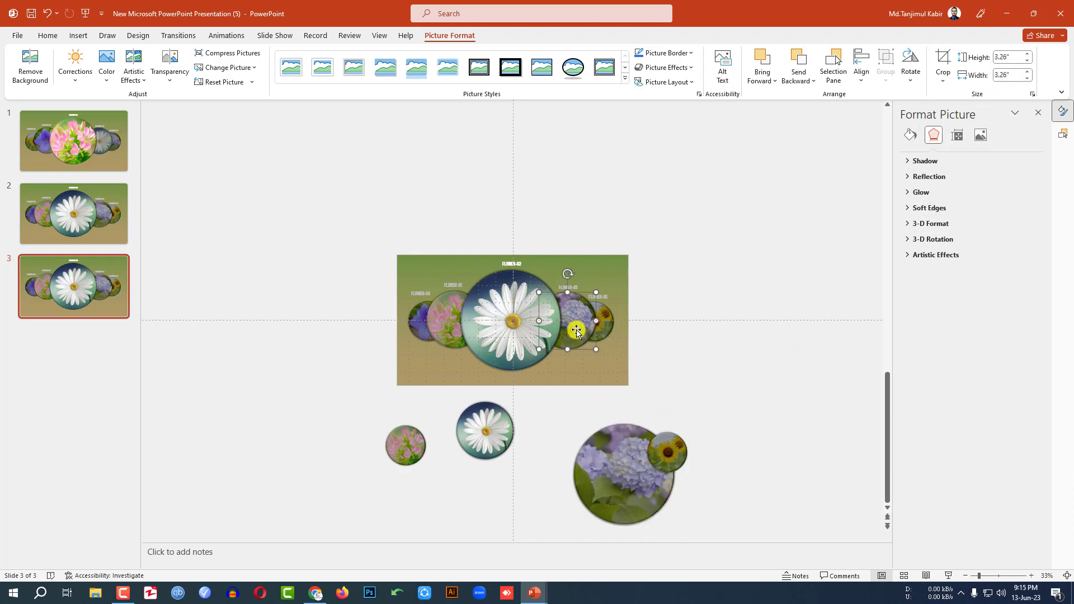
# Step: Set the sunflower copy to 3.3" wide and move the enlarged hydrangea over the centre daisy
pyautogui.click(673, 462)
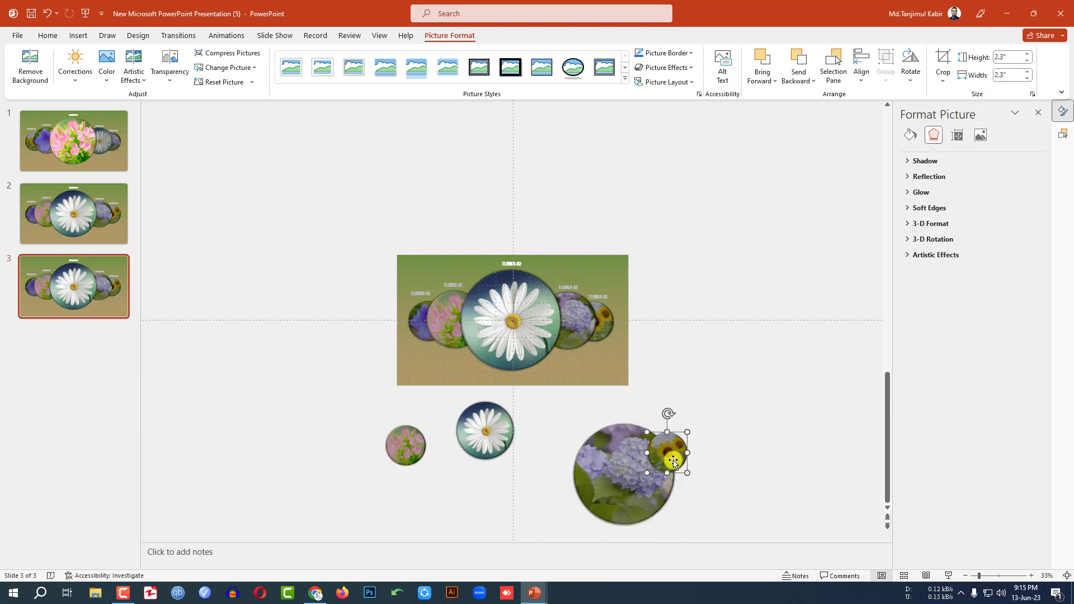
pyautogui.click(1008, 75)
pyautogui.write('3.3')
pyautogui.press('Return')
pyautogui.moveTo(674, 460); pyautogui.dragTo(711, 414)
pyautogui.moveTo(618, 468); pyautogui.dragTo(515, 348)
pyautogui.keyDown('ctrl'); pyautogui.scroll(3, 515, 348); pyautogui.keyUp('ctrl')
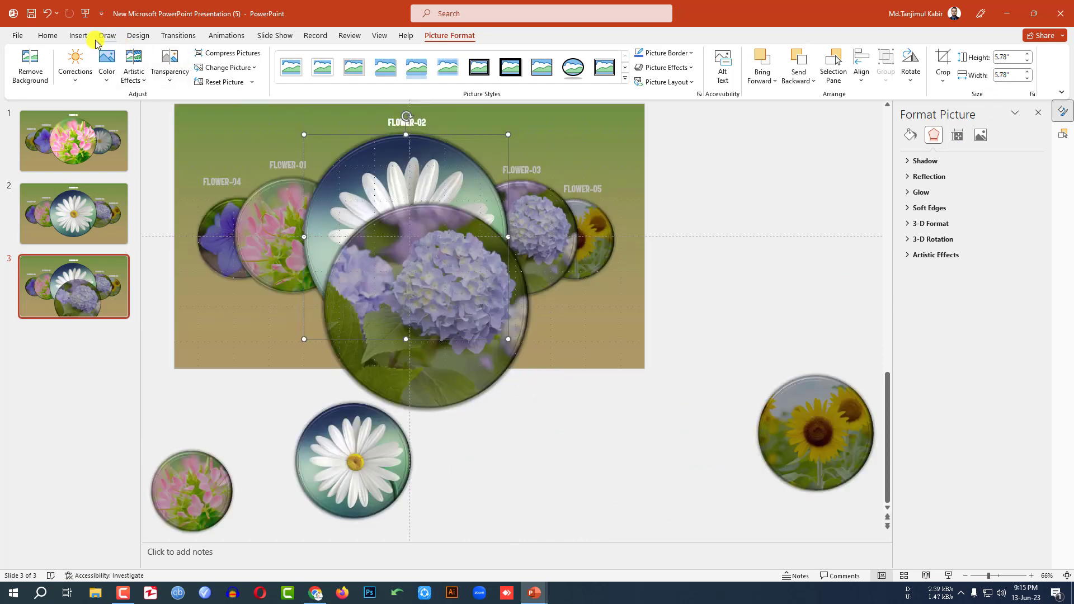
# Step: Open the Selection pane, centre the hydrangea on the daisy's spot, and delete duplicate Picture 13
pyautogui.click(48, 35)
pyautogui.click(783, 82)
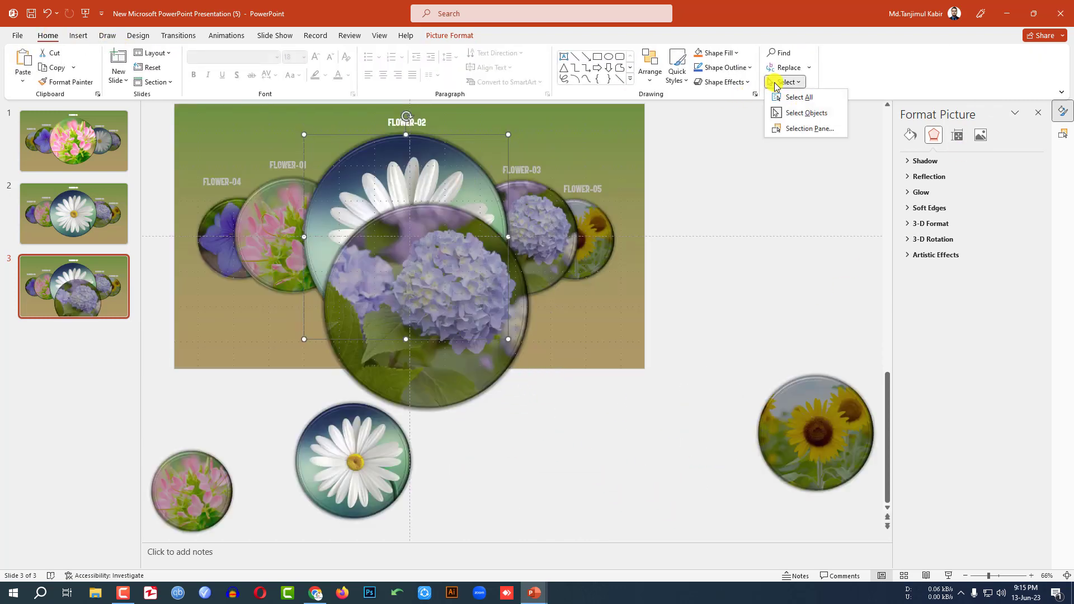
pyautogui.click(799, 130)
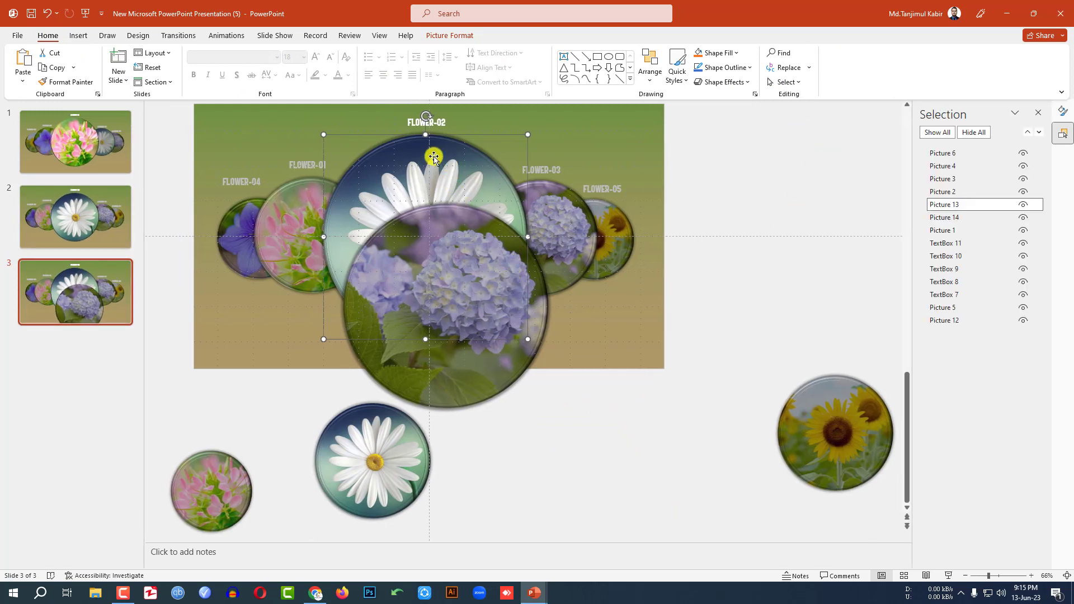
pyautogui.moveTo(492, 381); pyautogui.dragTo(474, 307)
pyautogui.click(949, 205)
pyautogui.press('Delete')
# Step: Move the daisy circle into the FLOWER-01 position and delete the unneeded Picture 1
pyautogui.click(411, 438)
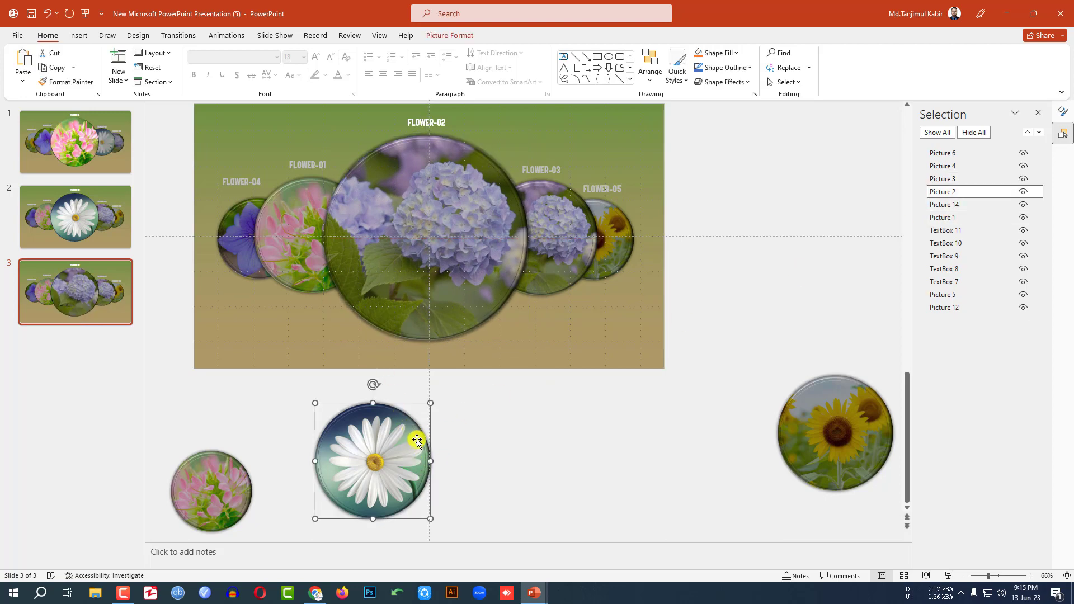
pyautogui.click(312, 278)
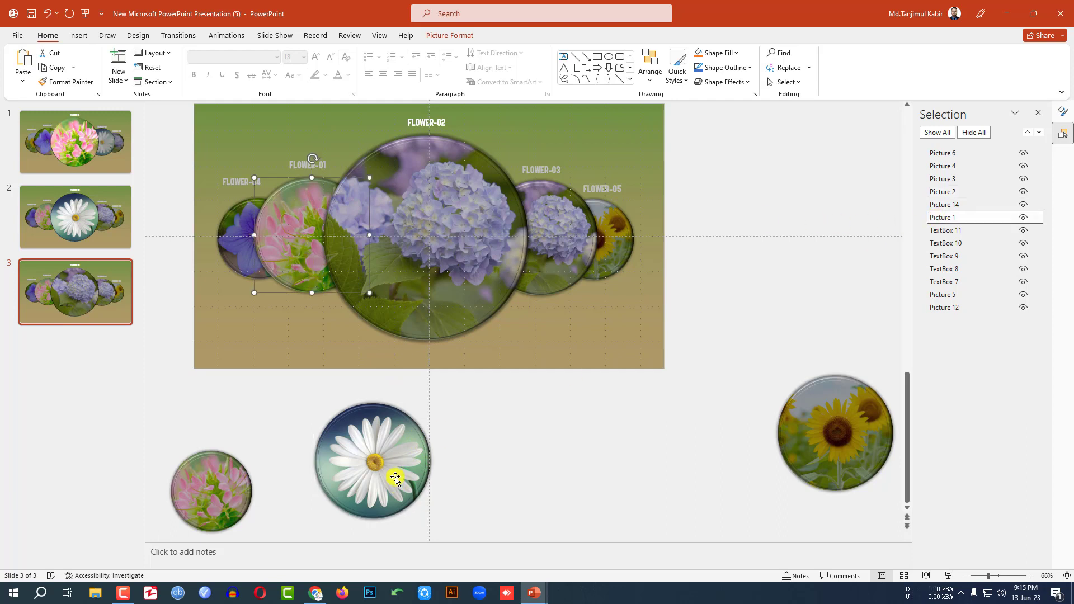
pyautogui.moveTo(415, 444); pyautogui.dragTo(354, 218)
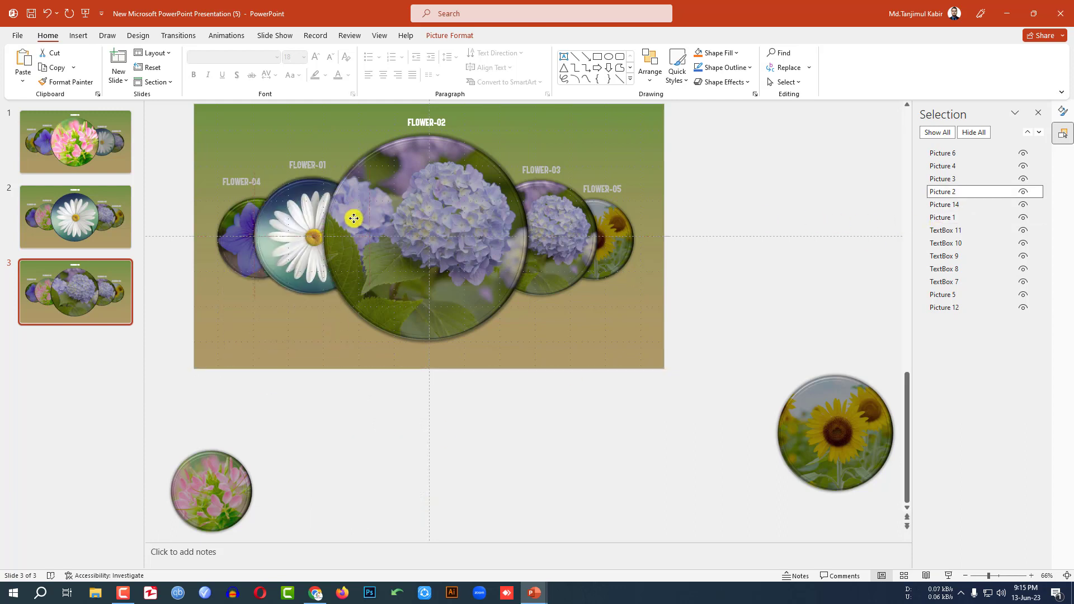
pyautogui.click(943, 217)
pyautogui.press('Delete')
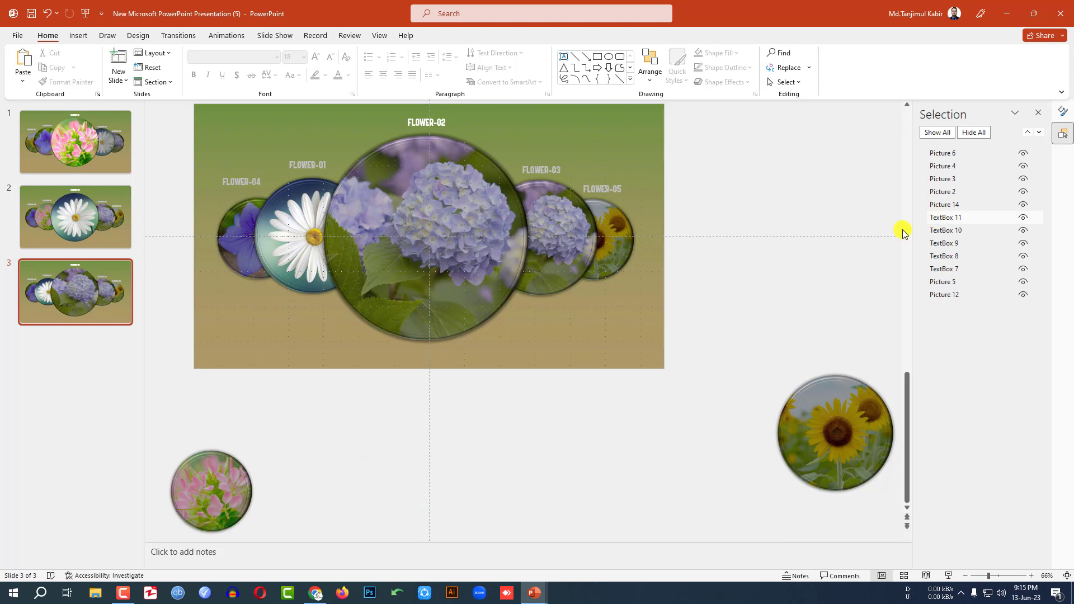
# Step: Place the pink flower circle in the FLOWER-04 slot and send it to the back
pyautogui.click(244, 292)
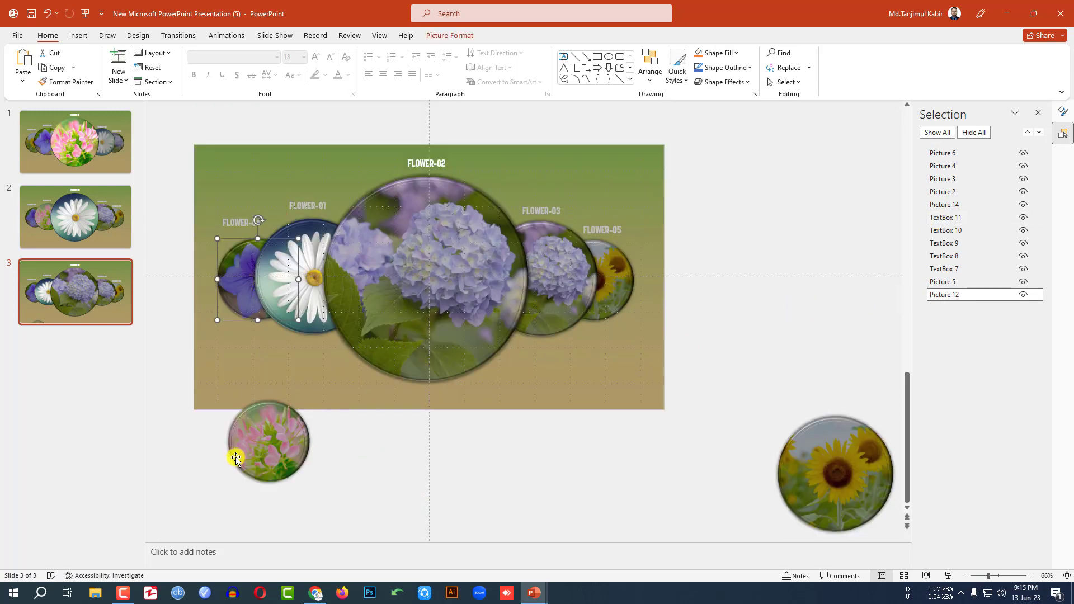
pyautogui.moveTo(255, 453); pyautogui.dragTo(242, 290)
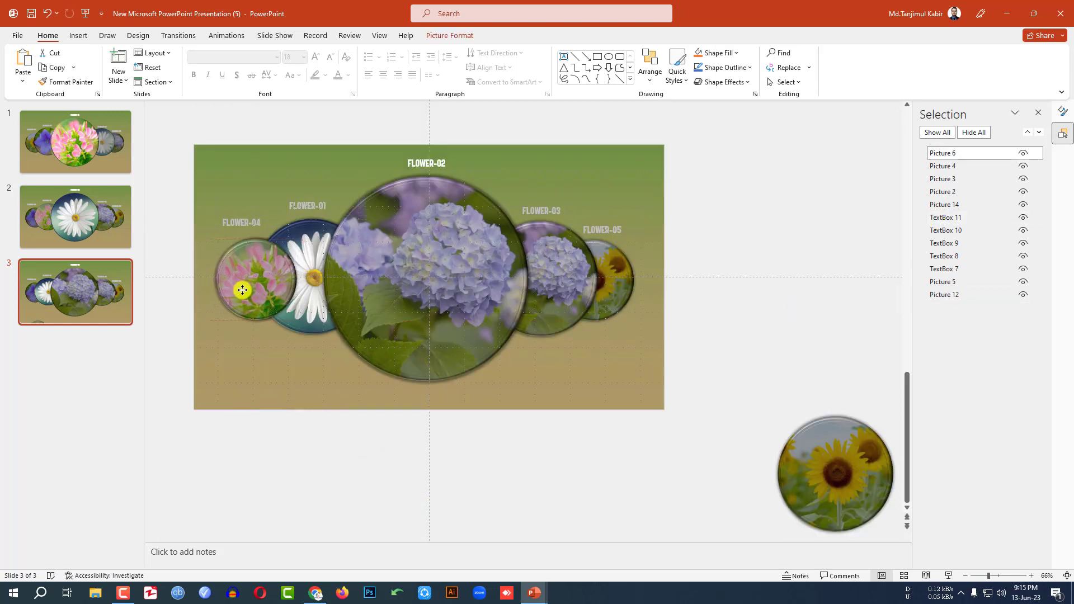
pyautogui.rightClick(241, 290)
pyautogui.click(281, 432)
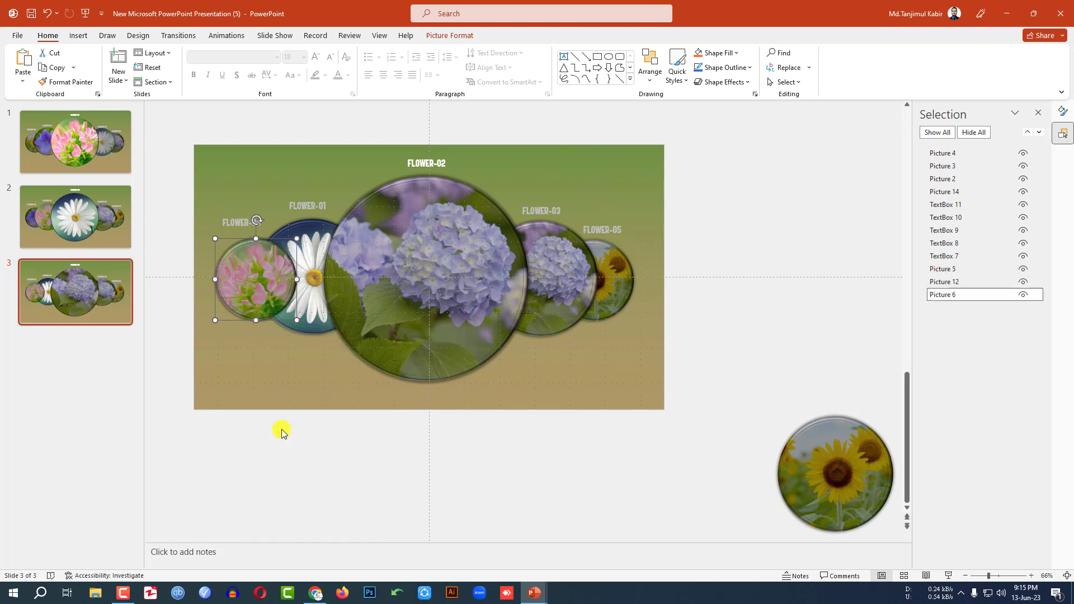
# Step: Put the purple circle on the FLOWER-05 spot behind the others, deleting the old small sunflower
pyautogui.click(951, 281)
pyautogui.moveTo(280, 313); pyautogui.dragTo(647, 307)
pyautogui.click(612, 279)
pyautogui.rightClick(648, 308)
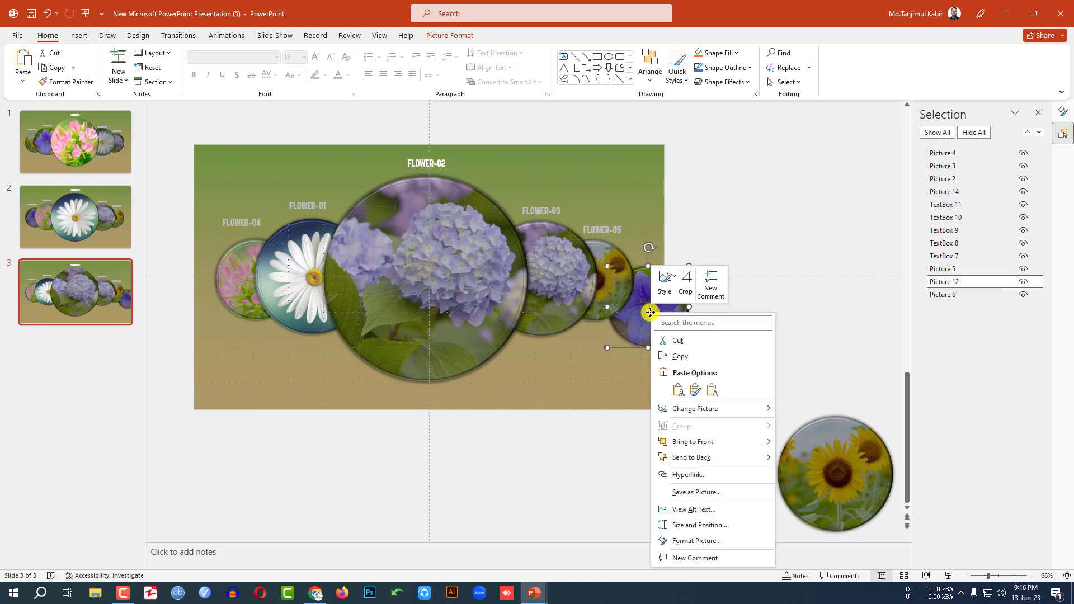
pyautogui.moveTo(692, 442)
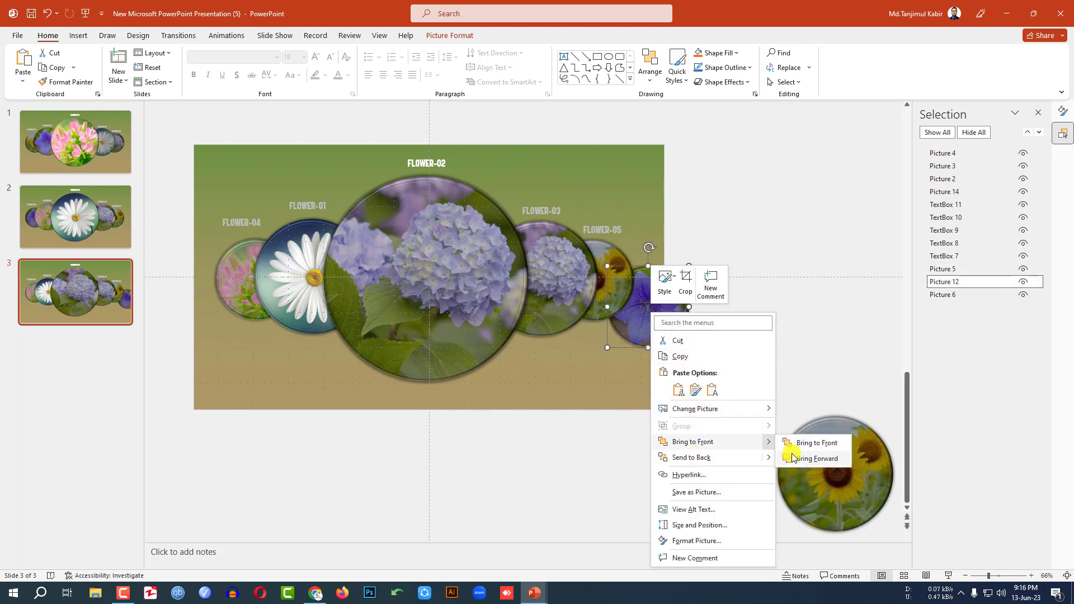
pyautogui.click(797, 440)
pyautogui.moveTo(652, 313); pyautogui.dragTo(595, 289)
pyautogui.click(951, 282)
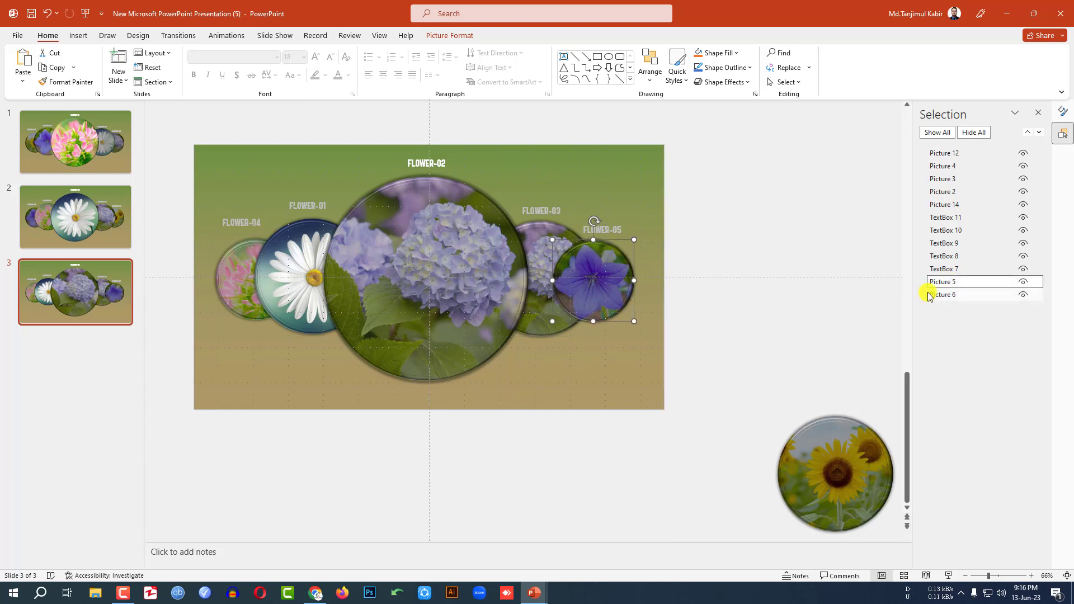
pyautogui.press('Delete')
pyautogui.rightClick(586, 297)
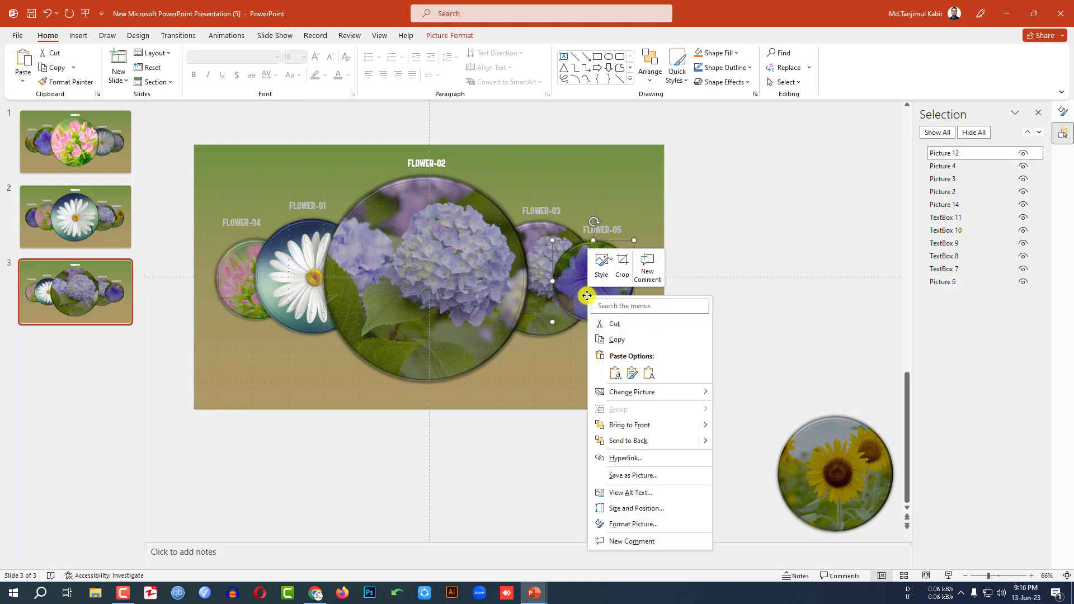
pyautogui.click(630, 439)
# Step: Layer the sunflower circle on FLOWER-03 behind the hydrangea, deleting the small hydrangea picture
pyautogui.moveTo(839, 481); pyautogui.dragTo(565, 283)
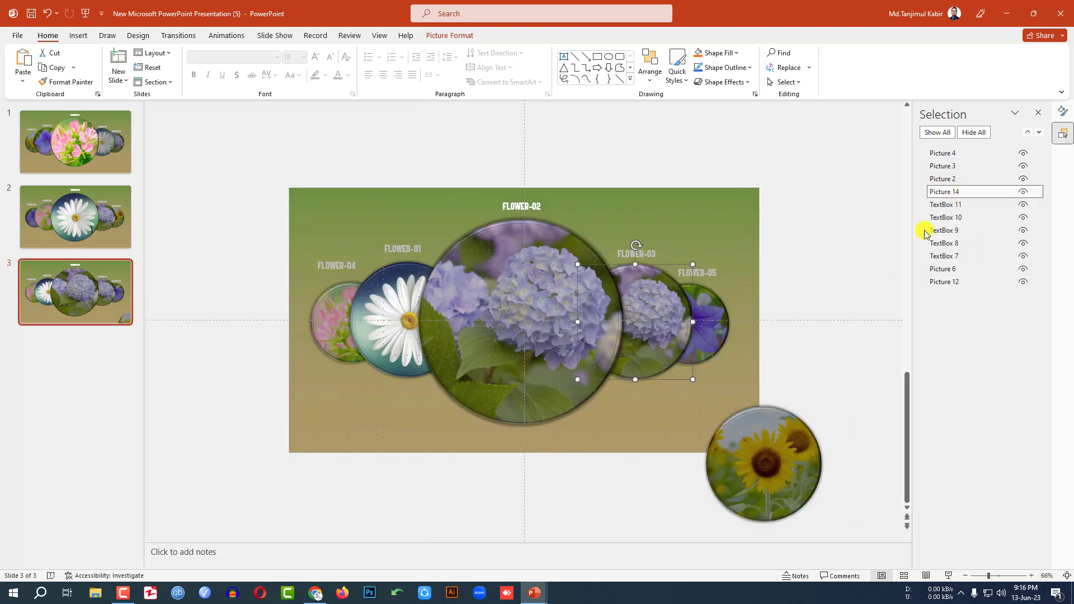
pyautogui.moveTo(781, 480); pyautogui.dragTo(656, 336)
pyautogui.rightClick(655, 336)
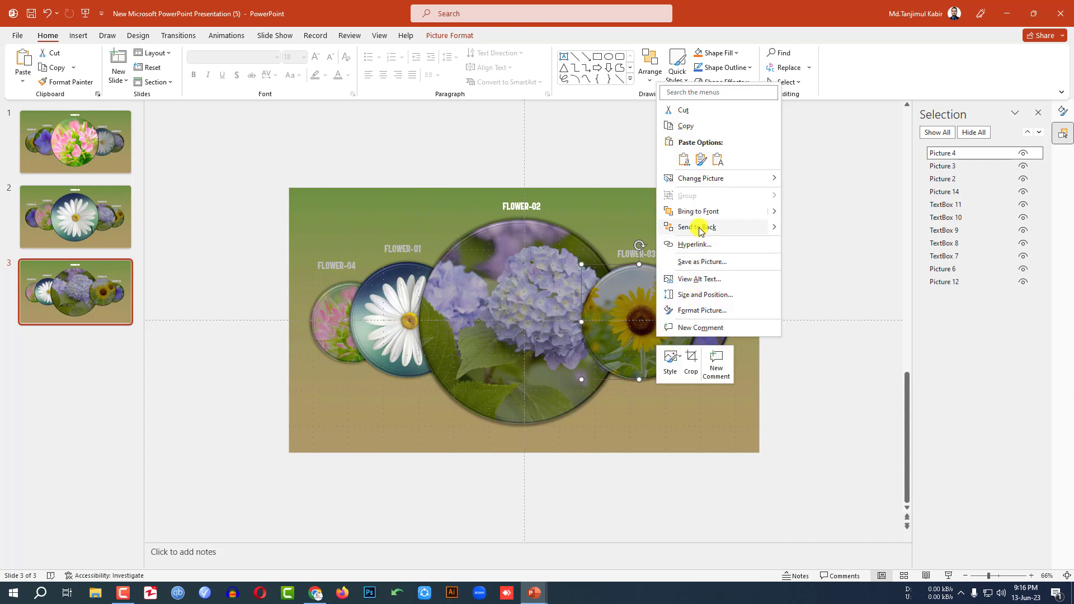
pyautogui.click(699, 227)
pyautogui.click(661, 304)
pyautogui.press('Delete')
pyautogui.click(644, 349)
pyautogui.rightClick(644, 349)
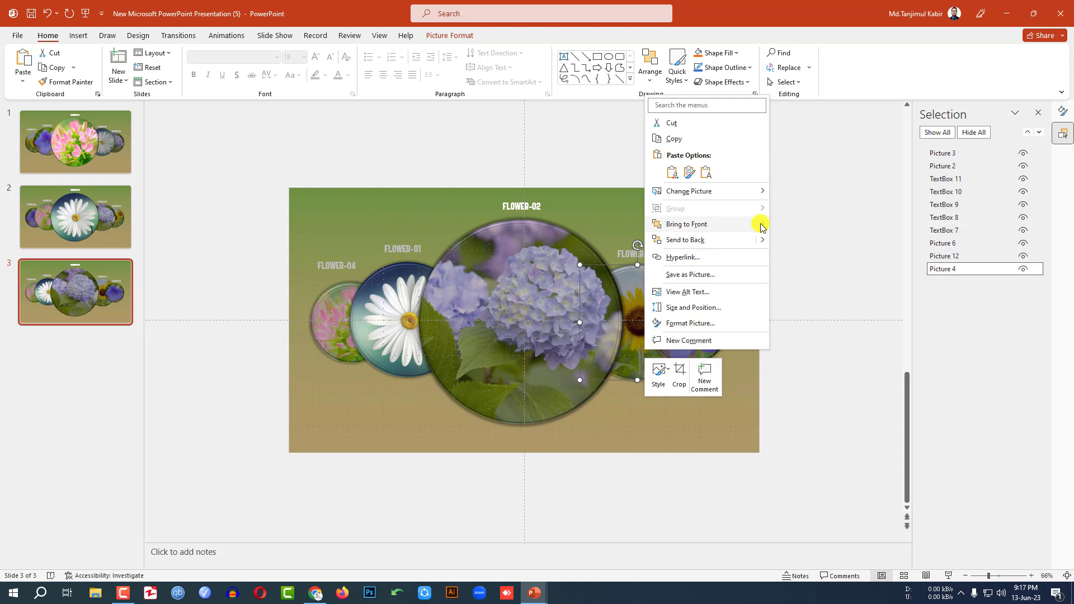
pyautogui.moveTo(770, 224)
pyautogui.click(794, 240)
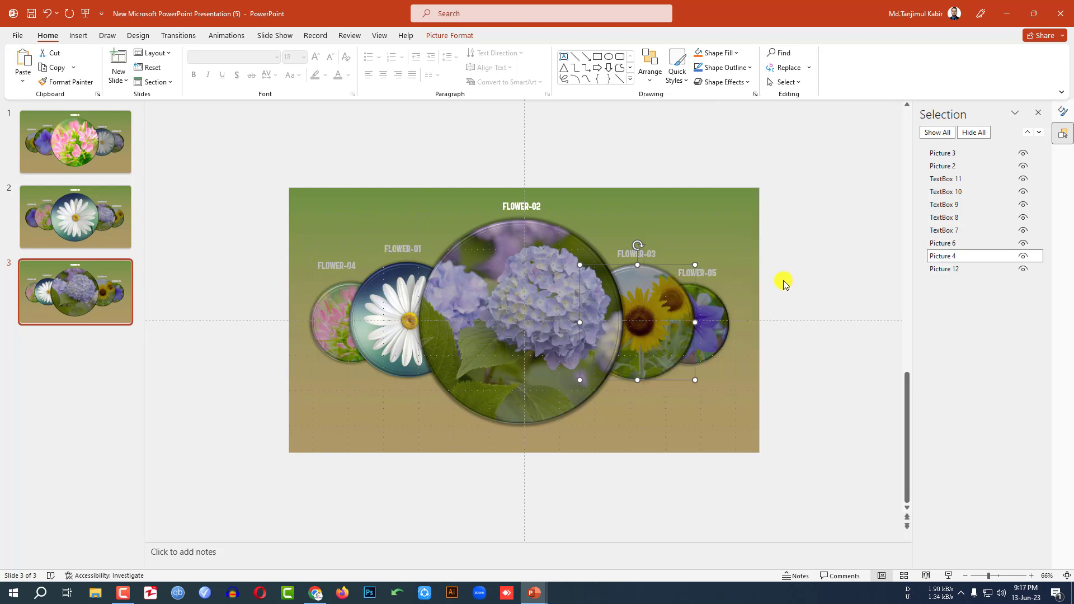
pyautogui.click(565, 334)
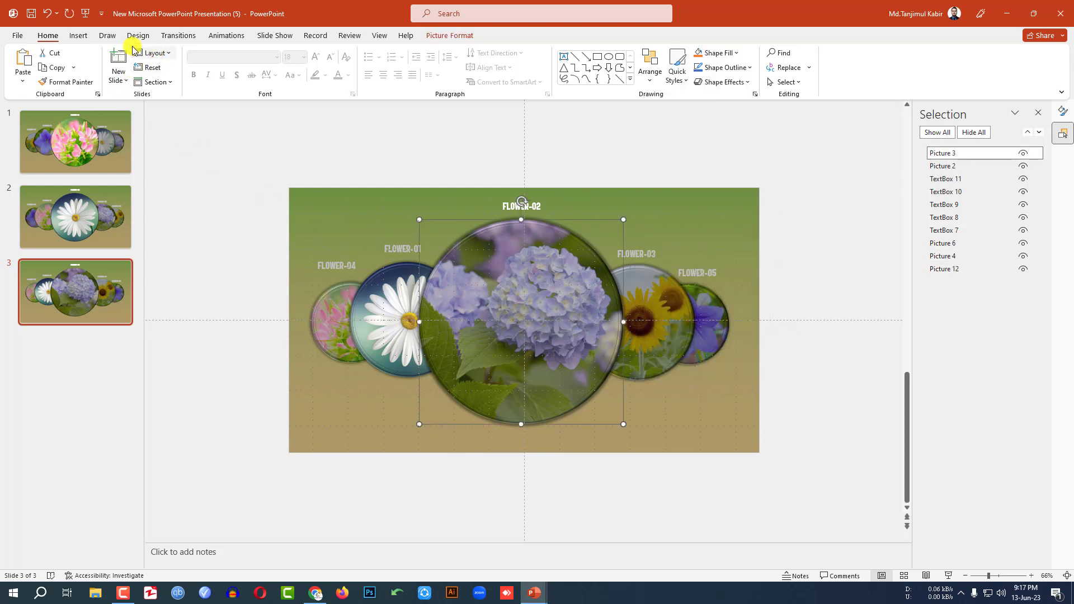
# Step: Reset the central hydrangea's brightness and contrast to 0% in Picture Corrections Options
pyautogui.click(449, 35)
pyautogui.click(77, 72)
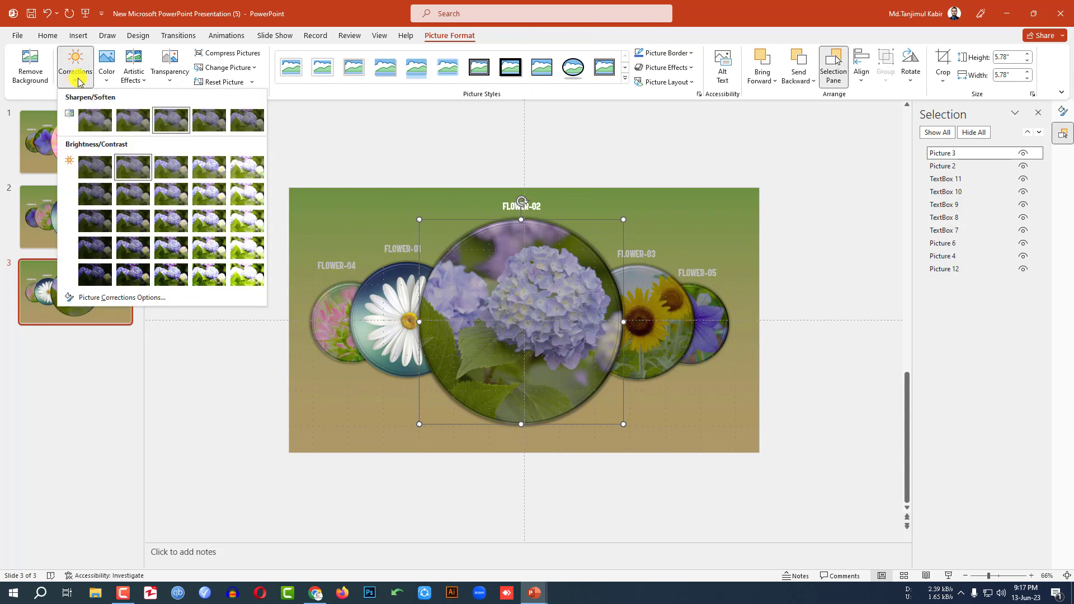
pyautogui.click(92, 297)
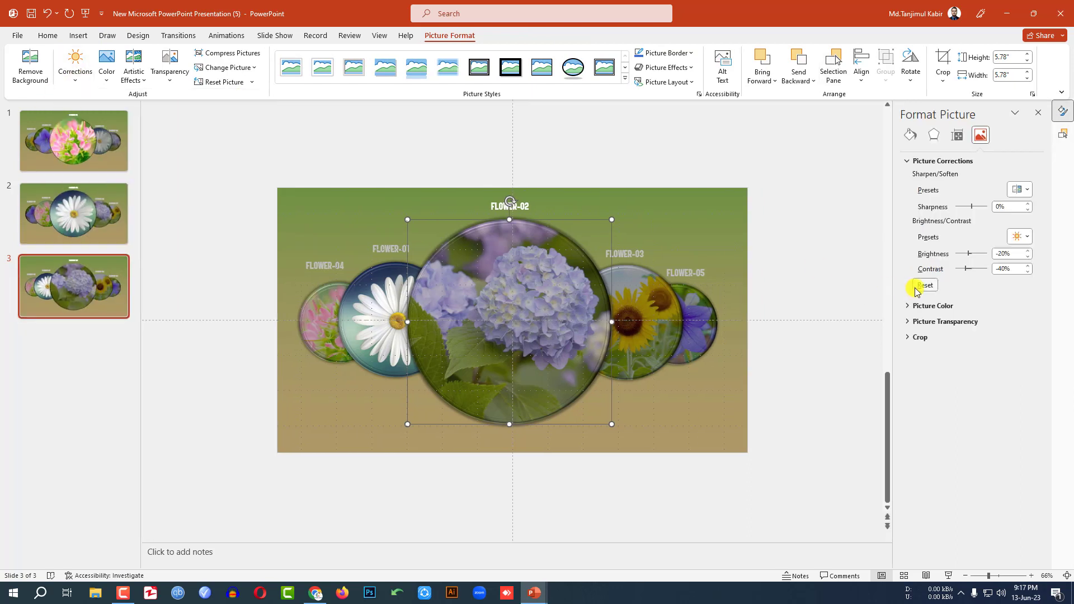
pyautogui.click(917, 287)
# Step: Darken the daisy, pink, sunflower and purple circles with the -20% brightness, -40% contrast preset
pyautogui.click(380, 327)
pyautogui.click(75, 68)
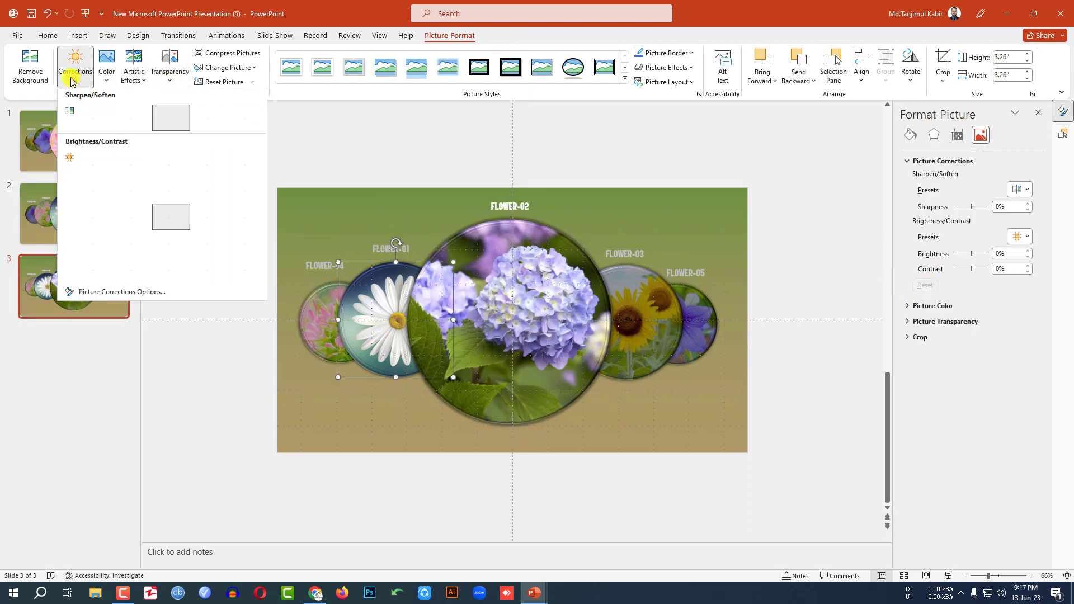
pyautogui.click(133, 166)
pyautogui.click(313, 307)
pyautogui.click(75, 68)
pyautogui.click(105, 183)
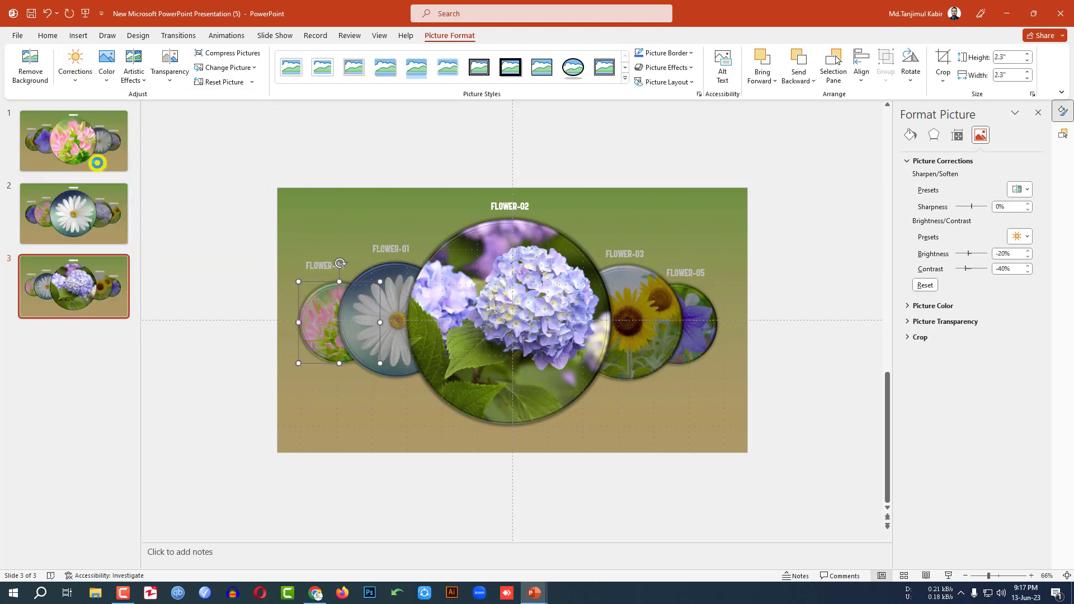
pyautogui.click(626, 327)
pyautogui.click(75, 68)
pyautogui.click(133, 166)
pyautogui.click(705, 323)
pyautogui.click(75, 68)
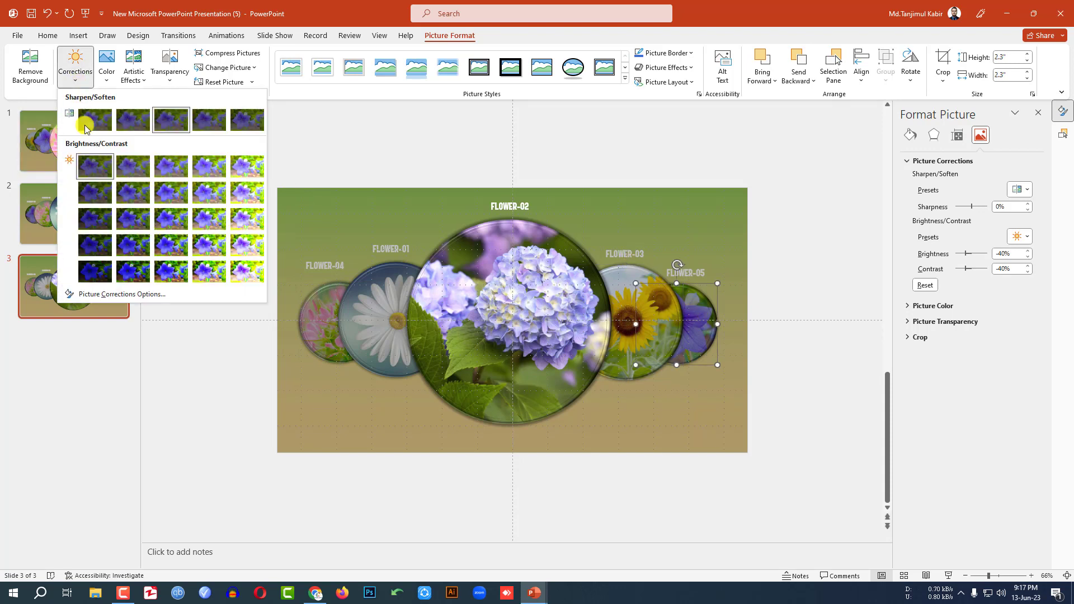
pyautogui.click(91, 162)
# Step: Renumber the labels to read FLOWER-01, 02, 03, 05, 04, with FLOWER-03 above the hydrangea
pyautogui.click(523, 206)
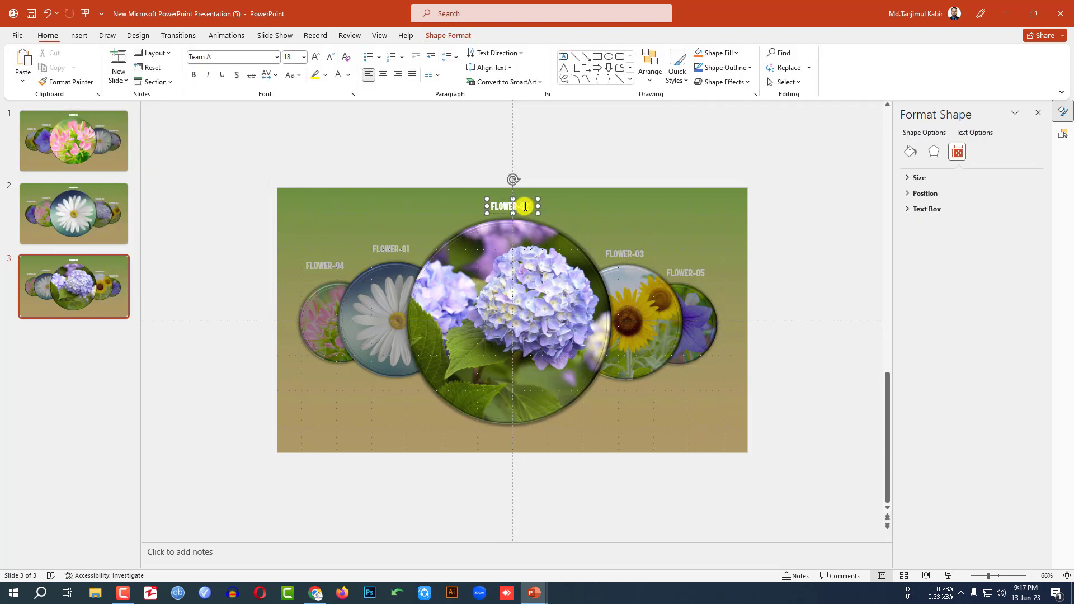
pyautogui.press('Tab')
pyautogui.hotkey('ctrl', 'y')
pyautogui.hotkey('ctrl', 'y')
pyautogui.hotkey('ctrl', 'y')
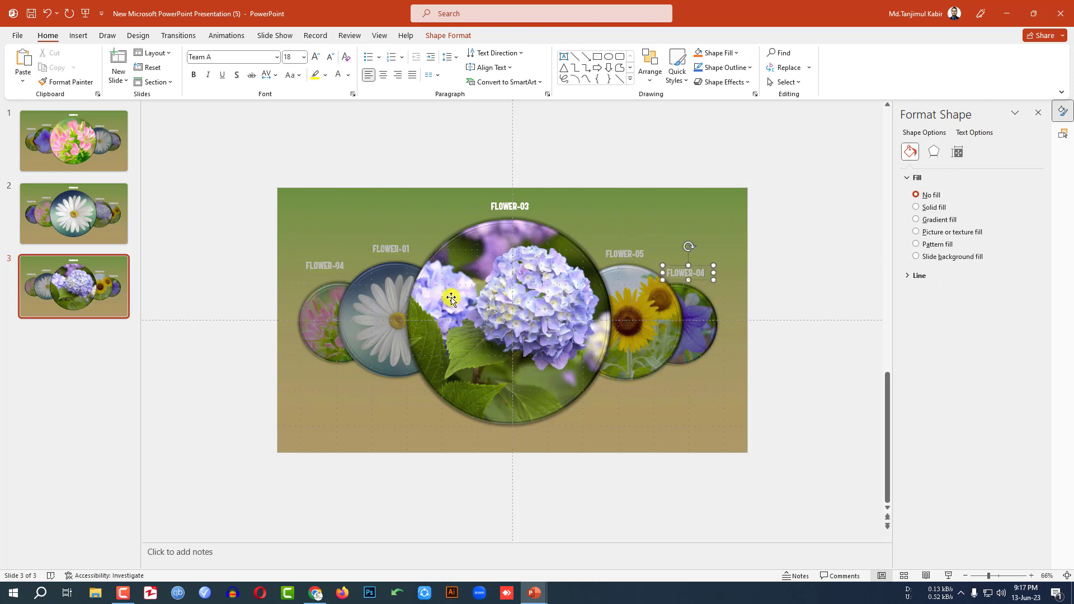
pyautogui.click(411, 480)
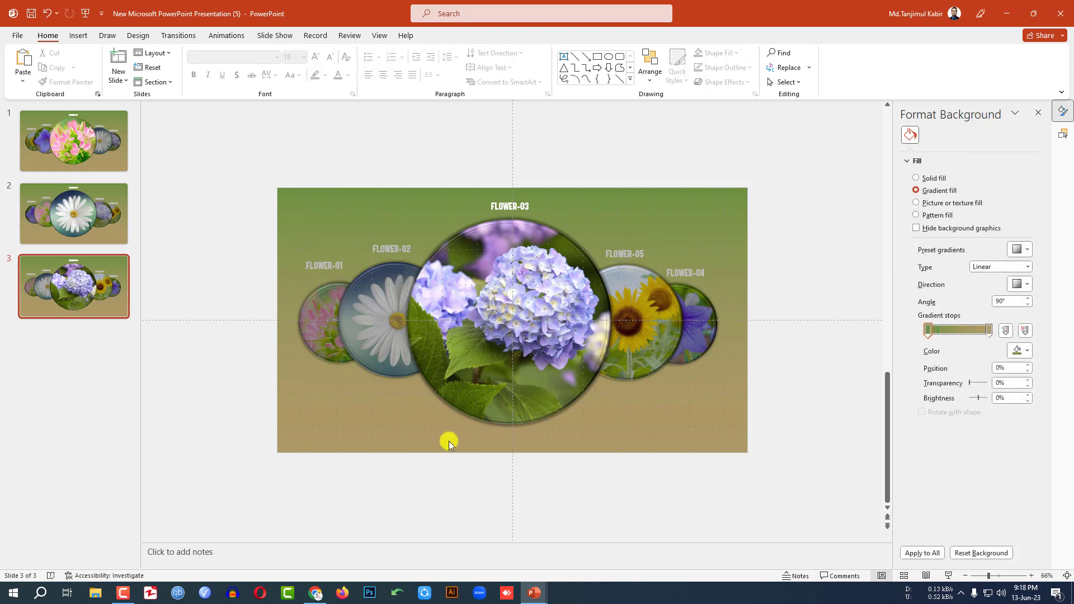
# Step: Duplicate slide 3 as a new slide 4
pyautogui.rightClick(79, 290)
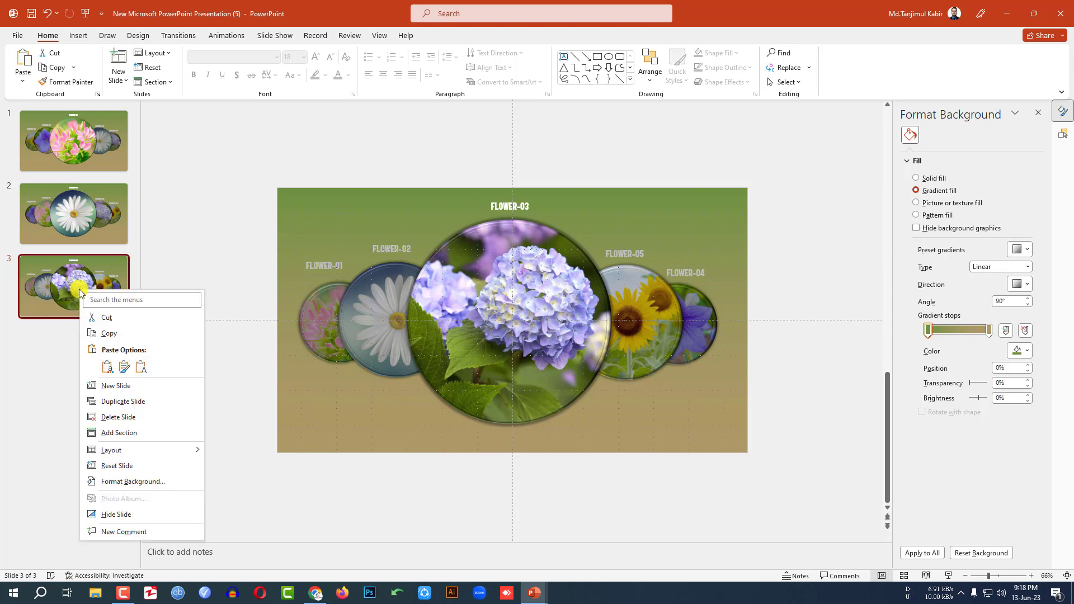
pyautogui.click(128, 401)
pyautogui.click(475, 383)
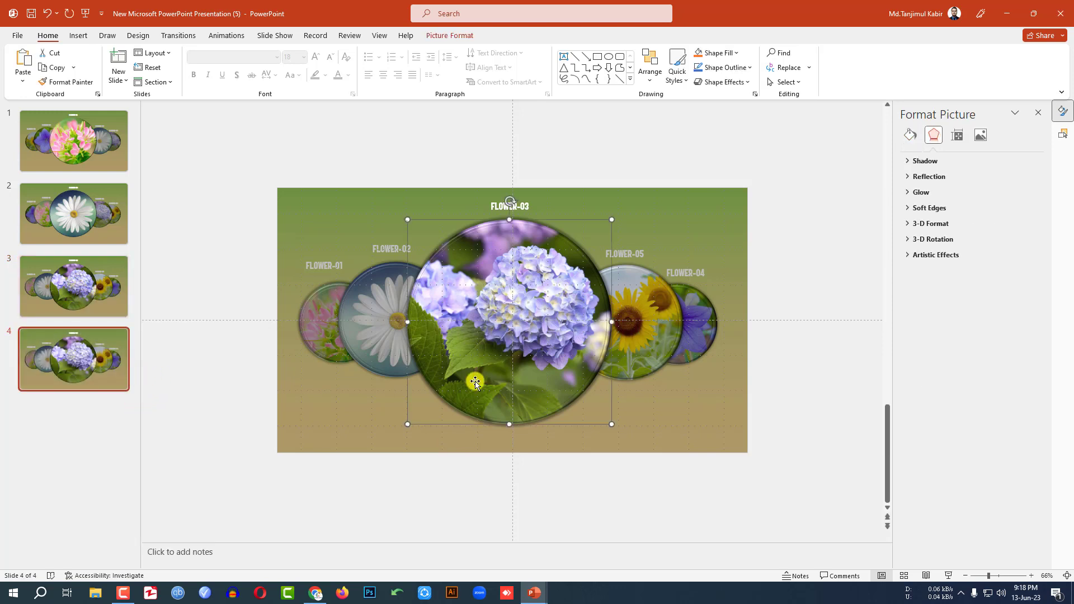